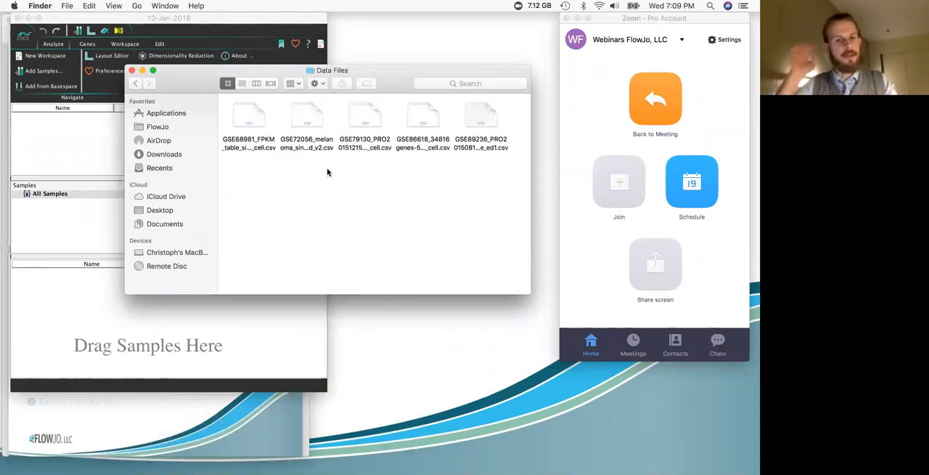
Step: Add GSE72056_melanoma_single_cell_revised_v2.csv from the Data Files folder to the SeqGeq workspace and close the folder window
{"action": "left_click", "coordinate": [304, 123]}
{"action": "left_click_drag", "start_coordinate": [306, 116], "coordinate": [230, 327]}
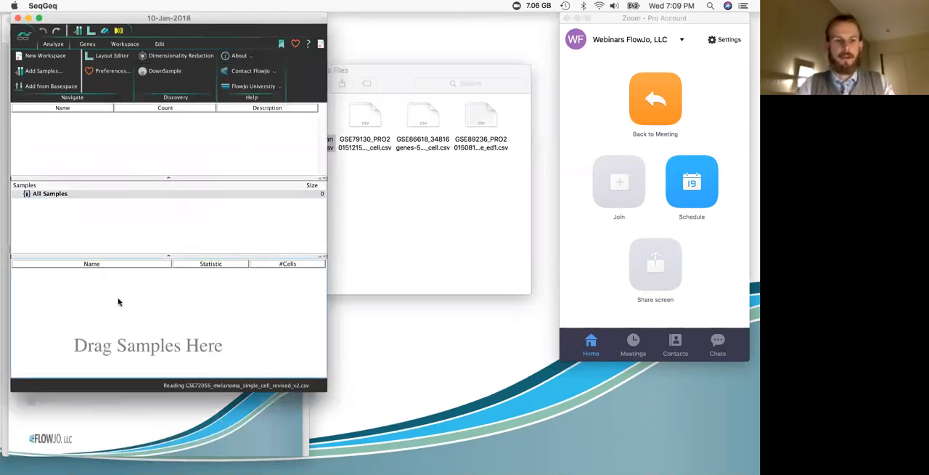
{"action": "left_click", "coordinate": [375, 214]}
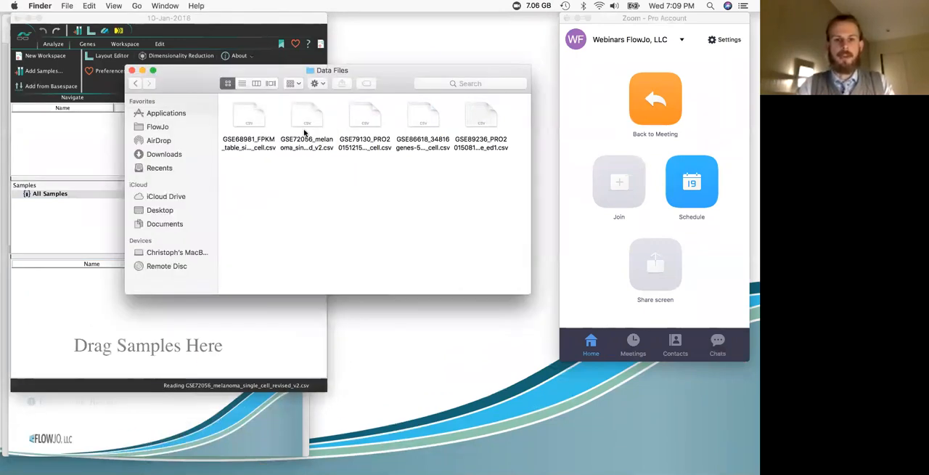
{"action": "left_click", "coordinate": [132, 71]}
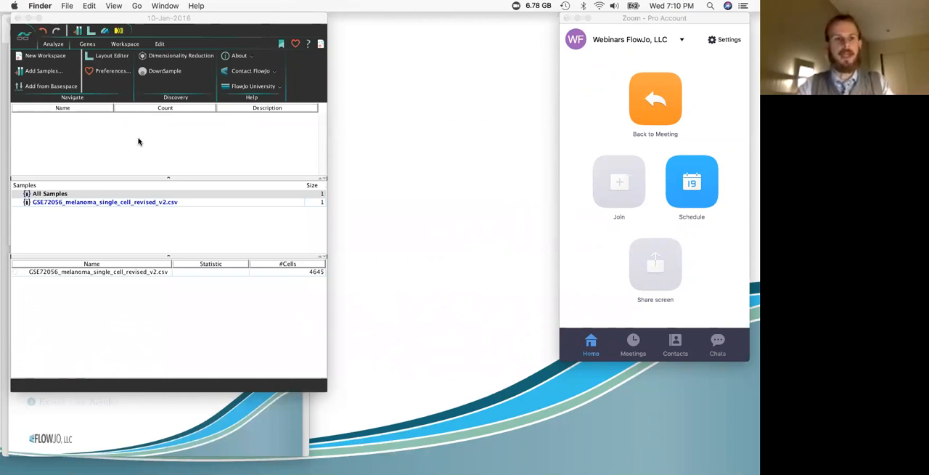
Step: Open the graph window of the melanoma sample and check which parameters the X axis offers
{"action": "left_click", "coordinate": [135, 275]}
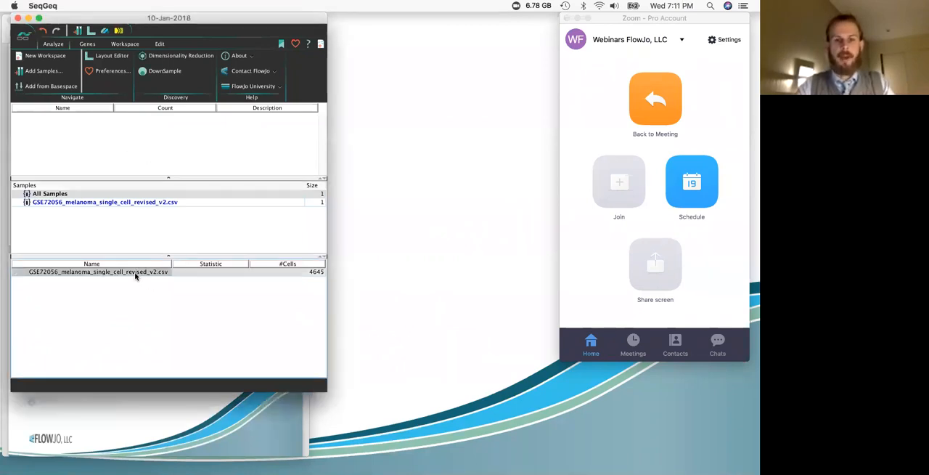
{"action": "double_click", "coordinate": [135, 274]}
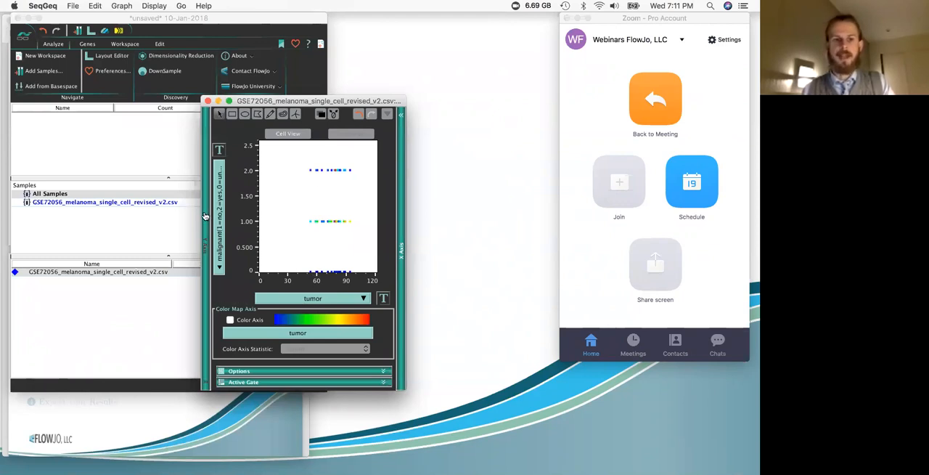
{"action": "left_click", "coordinate": [340, 300]}
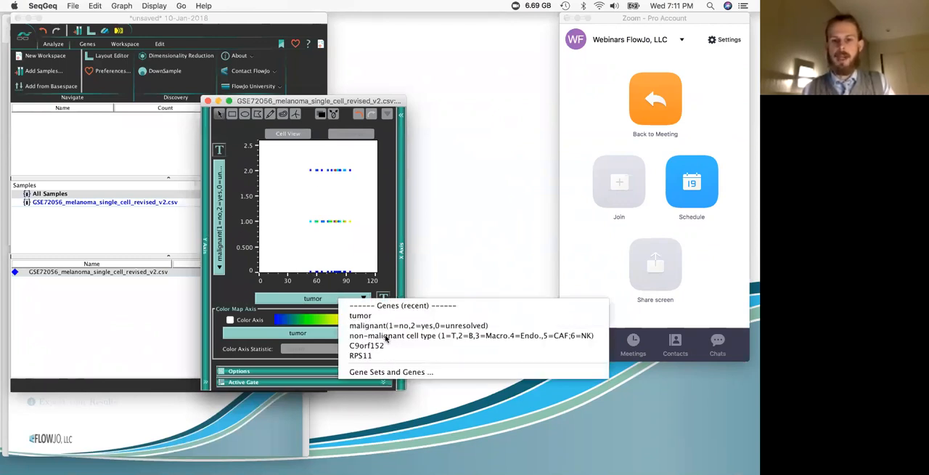
{"action": "left_click", "coordinate": [308, 245]}
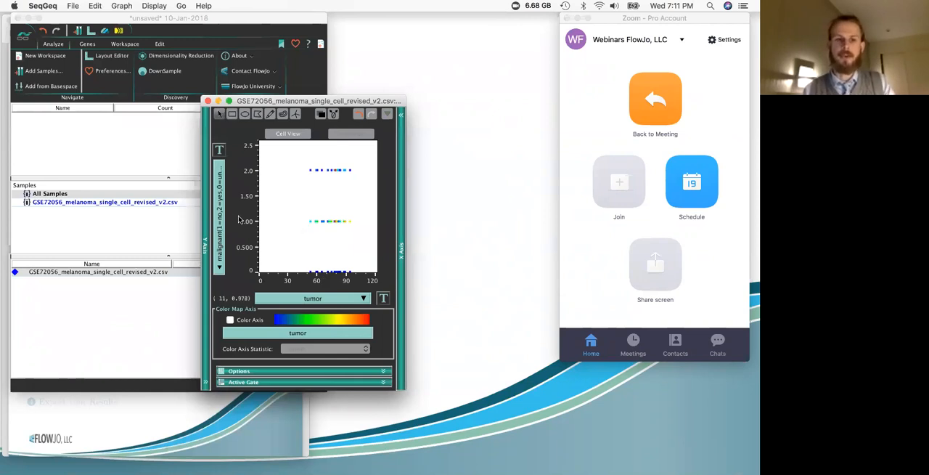
Step: Expand the Y-axis and X-axis wings of the graph window and browse the genes of the Y axis's All set
{"action": "left_click", "coordinate": [205, 215]}
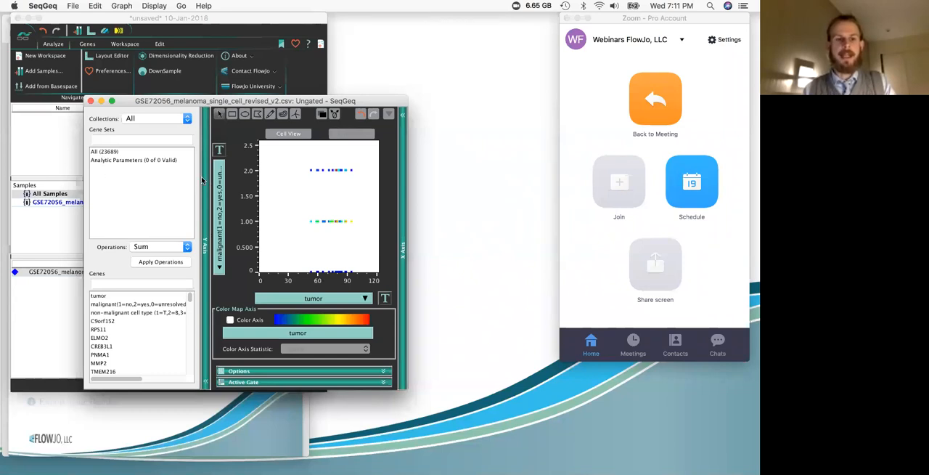
{"action": "left_click", "coordinate": [402, 216]}
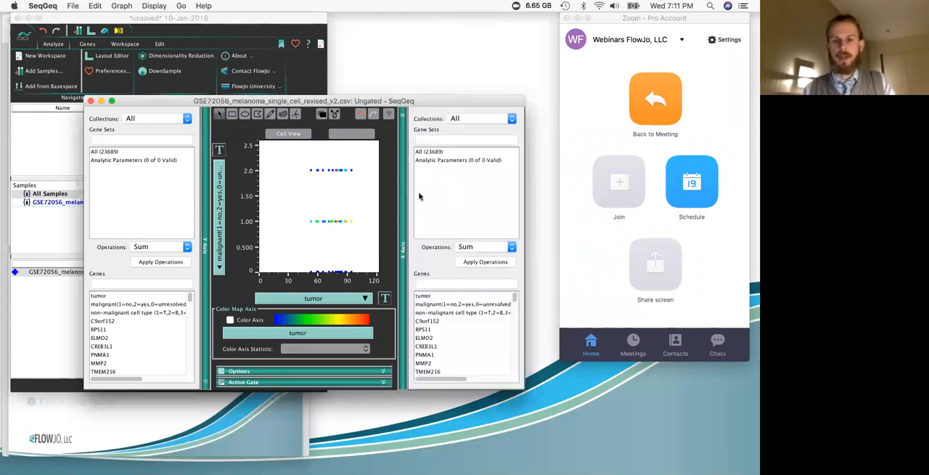
{"action": "left_click", "coordinate": [109, 153]}
{"action": "scroll", "coordinate": [141, 318], "scroll_direction": "down", "scroll_amount": 10}
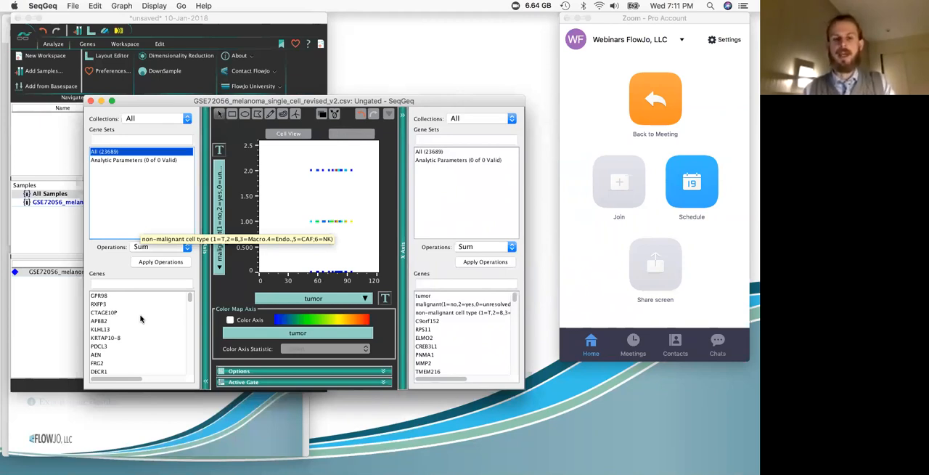
{"action": "scroll", "coordinate": [140, 319], "scroll_direction": "up", "scroll_amount": 10}
Step: Plot C9orf152 on the Y axis against tumor, and go through the following genes one by one, ending on PNMA1
{"action": "left_click", "coordinate": [106, 321]}
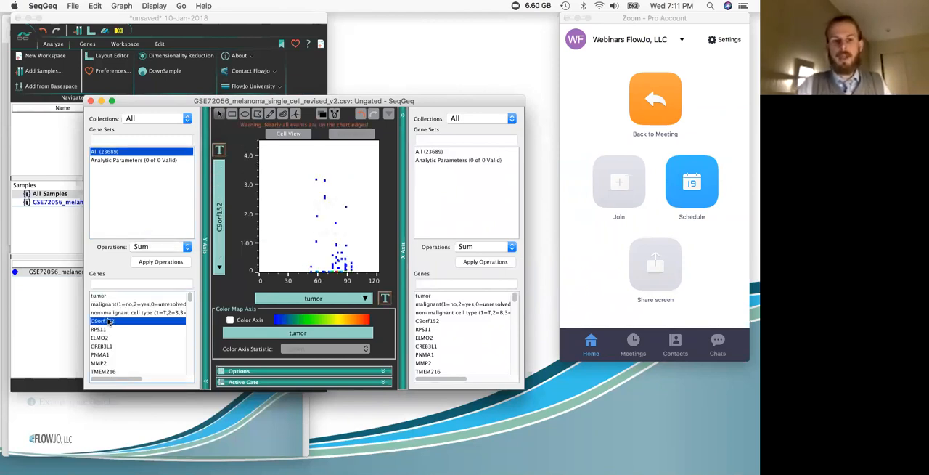
{"action": "key", "text": "Down"}
{"action": "key", "text": "Down"}
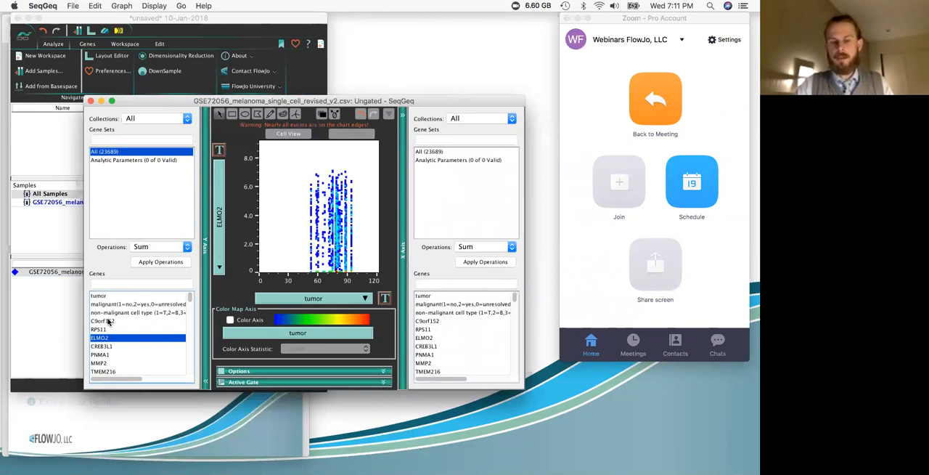
{"action": "key", "text": "Down"}
{"action": "key", "text": "Down"}
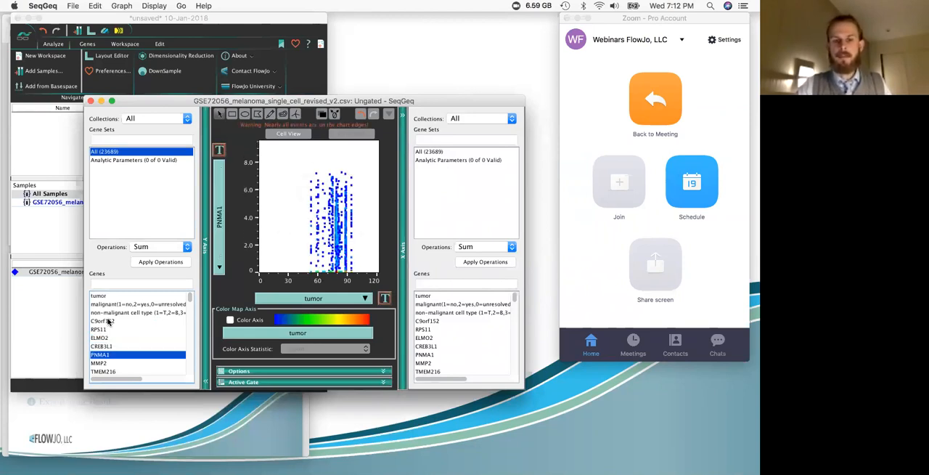
{"action": "key", "text": "Down"}
{"action": "key", "text": "Up"}
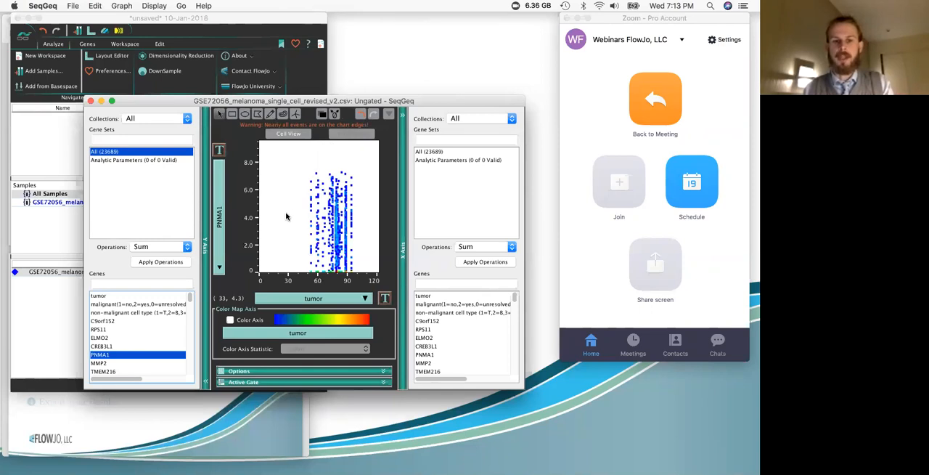
{"action": "scroll", "coordinate": [131, 341], "scroll_direction": "down", "scroll_amount": 3}
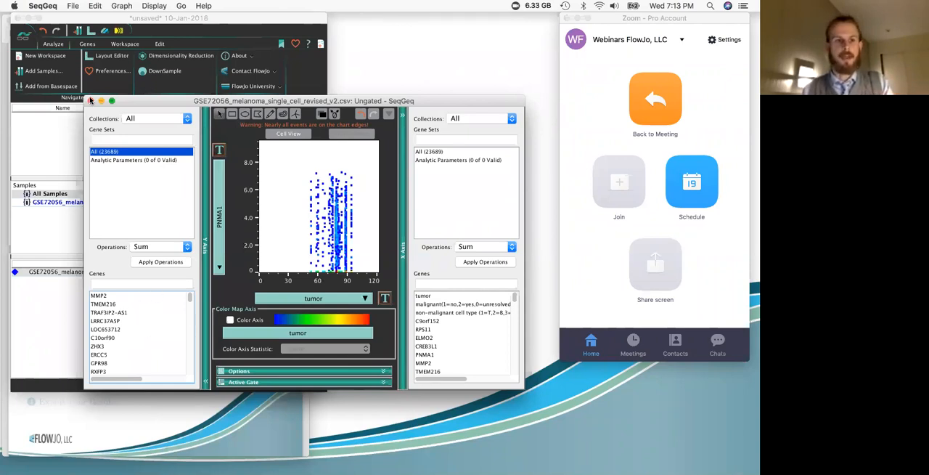
Step: Close the graph window and switch to the SGv1.0.1.pdf slides in Preview, going to the Reduce Dimensionality slide
{"action": "left_click", "coordinate": [90, 100]}
{"action": "left_click", "coordinate": [187, 413]}
{"action": "scroll", "coordinate": [83, 312], "scroll_direction": "down", "scroll_amount": 3}
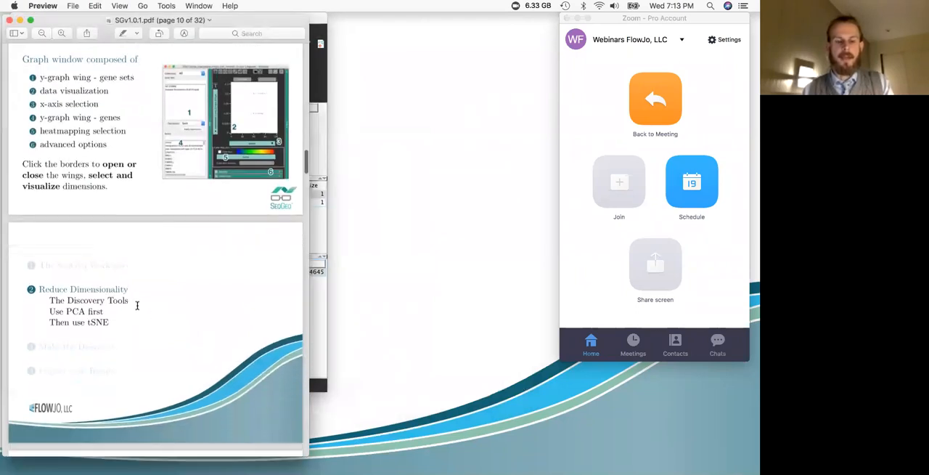
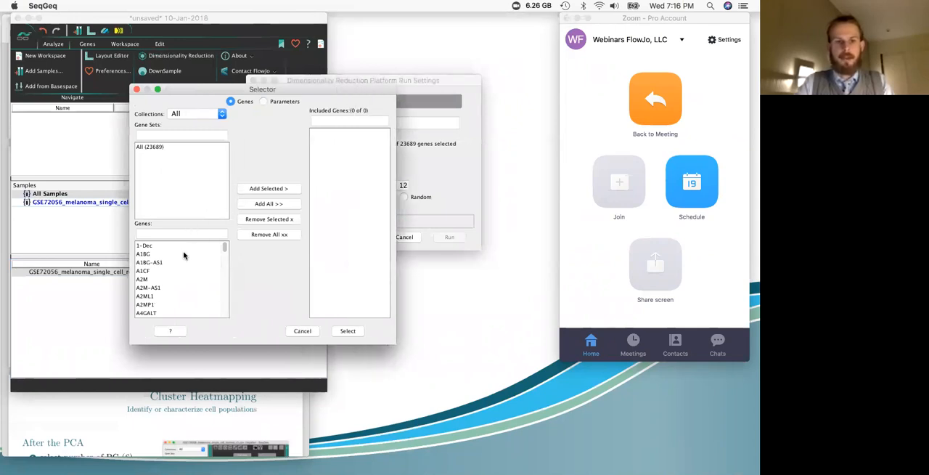
Step: Select all genes for the PCA run except the malignant, non-malignant cell type and tumor entries
{"action": "scroll", "coordinate": [183, 266], "scroll_direction": "down", "scroll_amount": 5}
{"action": "scroll", "coordinate": [183, 266], "scroll_direction": "down", "scroll_amount": 5}
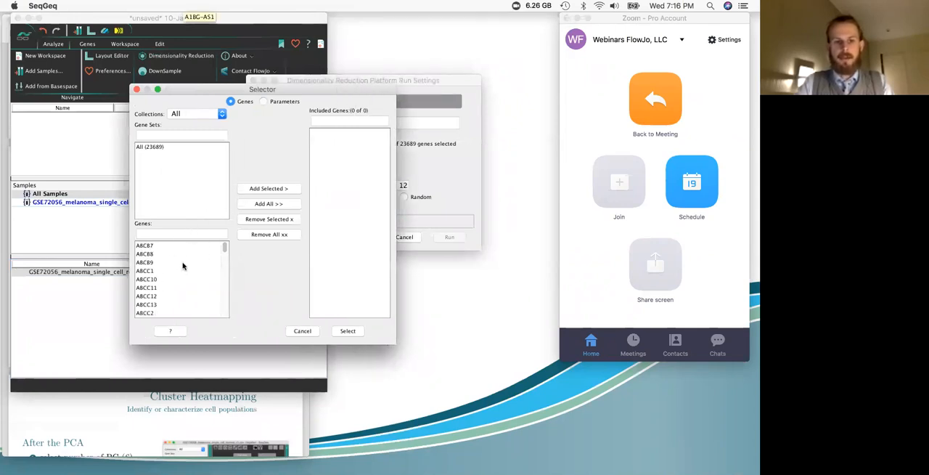
{"action": "left_click", "coordinate": [265, 207]}
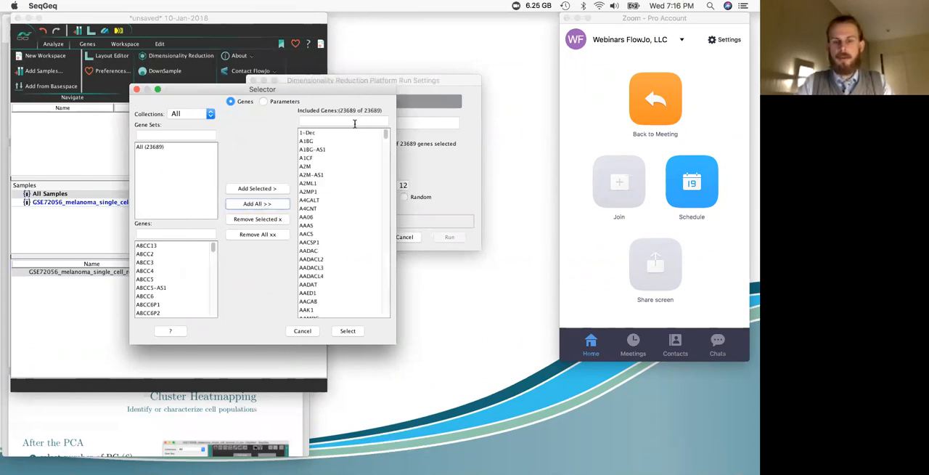
{"action": "left_click_drag", "start_coordinate": [385, 136], "coordinate": [408, 323]}
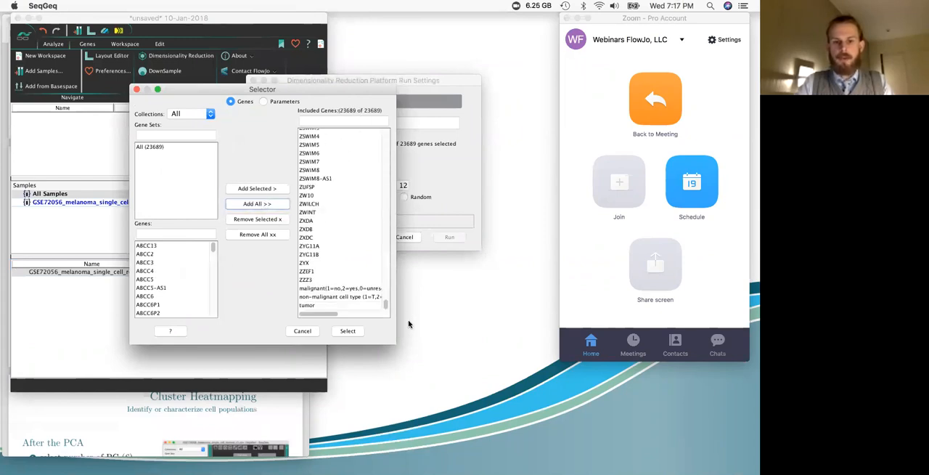
{"action": "left_click", "coordinate": [341, 289]}
{"action": "left_click", "coordinate": [339, 305], "text": "shift"}
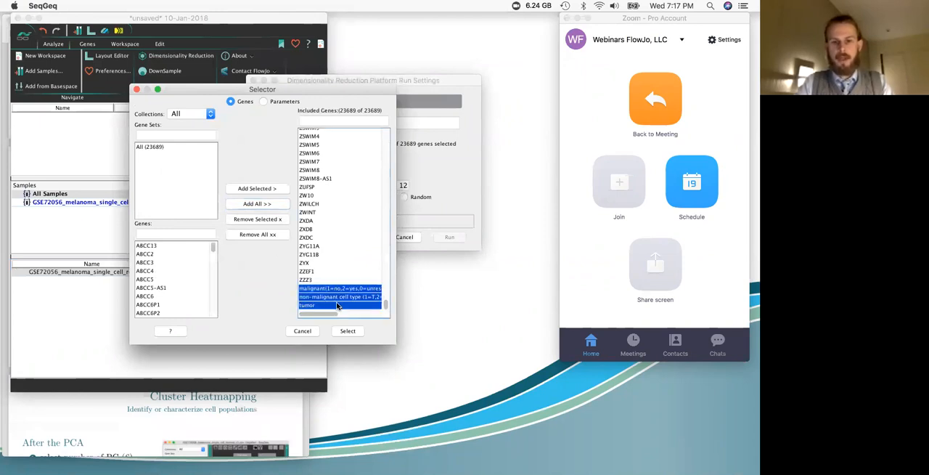
{"action": "left_click", "coordinate": [263, 221]}
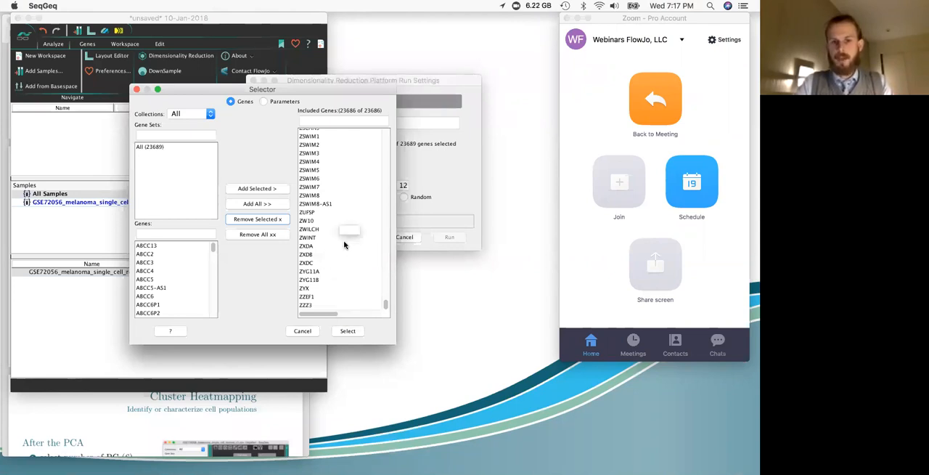
{"action": "left_click", "coordinate": [348, 331]}
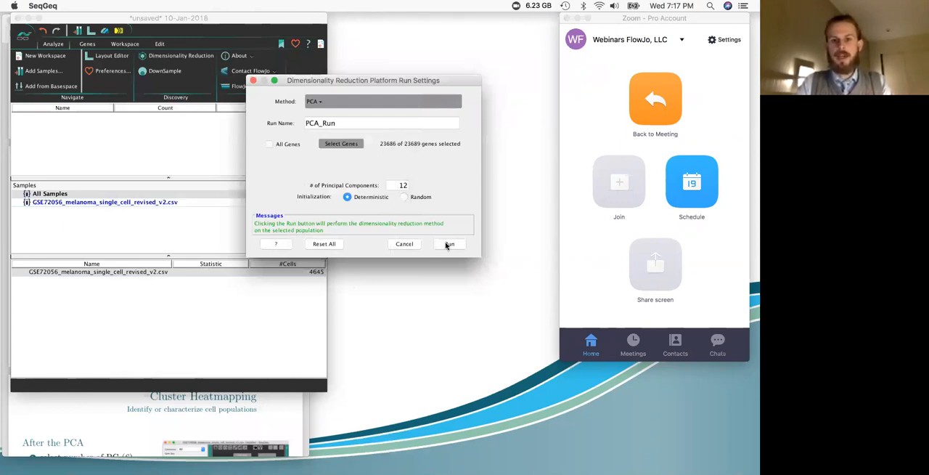
Step: Run the PCA and calculate 6 parameters from the variance summary
{"action": "left_click", "coordinate": [447, 244]}
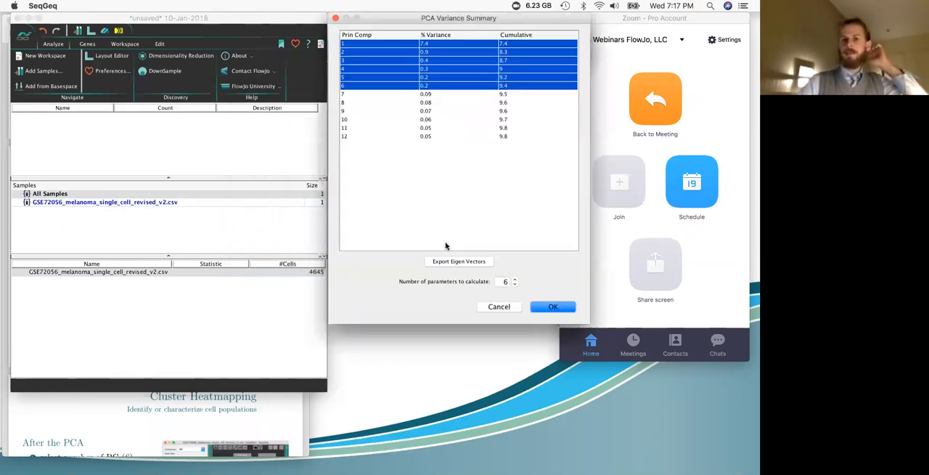
{"action": "left_click_drag", "start_coordinate": [488, 18], "coordinate": [446, 29]}
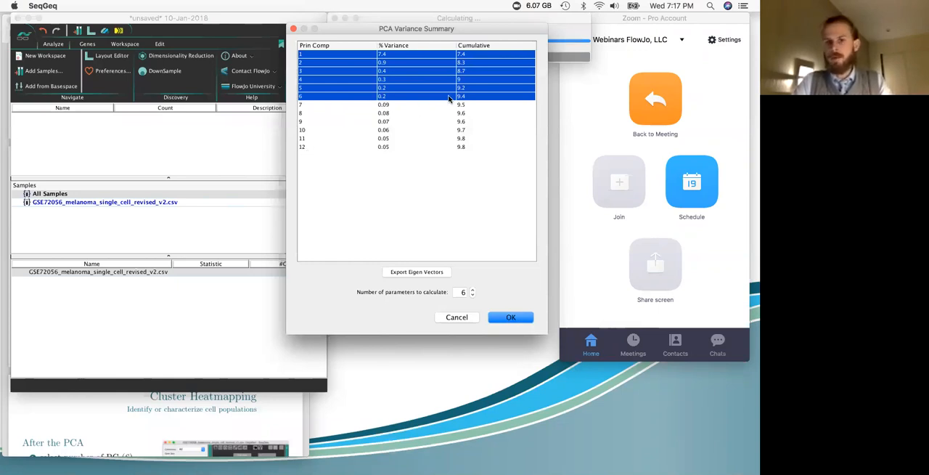
{"action": "left_click", "coordinate": [511, 317]}
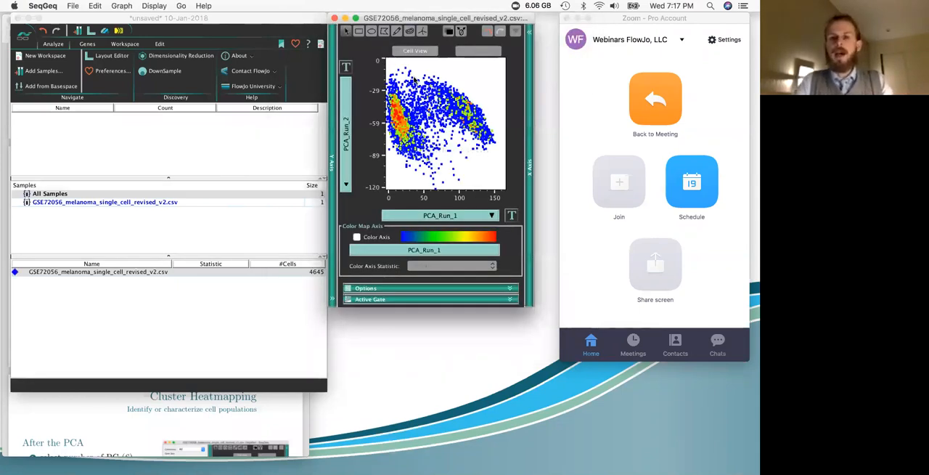
Step: Browse the Y axis's Analytic Parameters set, view PCA_Run_3 against PCA_Run_1, and return the Y axis to PCA_Run_2
{"action": "left_click_drag", "start_coordinate": [482, 19], "coordinate": [439, 53]}
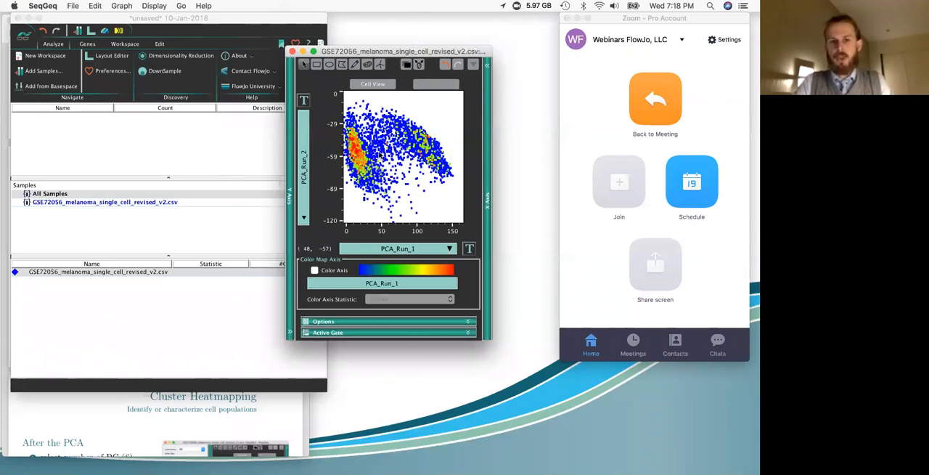
{"action": "left_click", "coordinate": [303, 159]}
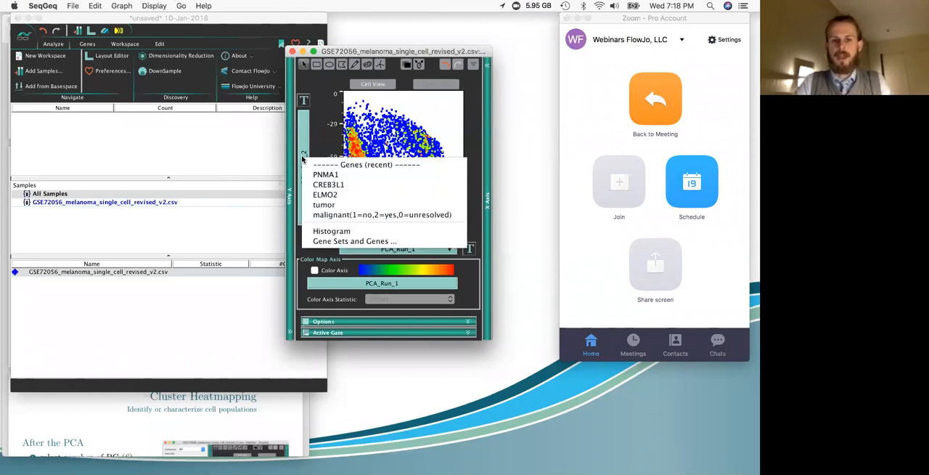
{"action": "left_click", "coordinate": [310, 136]}
{"action": "left_click", "coordinate": [292, 138]}
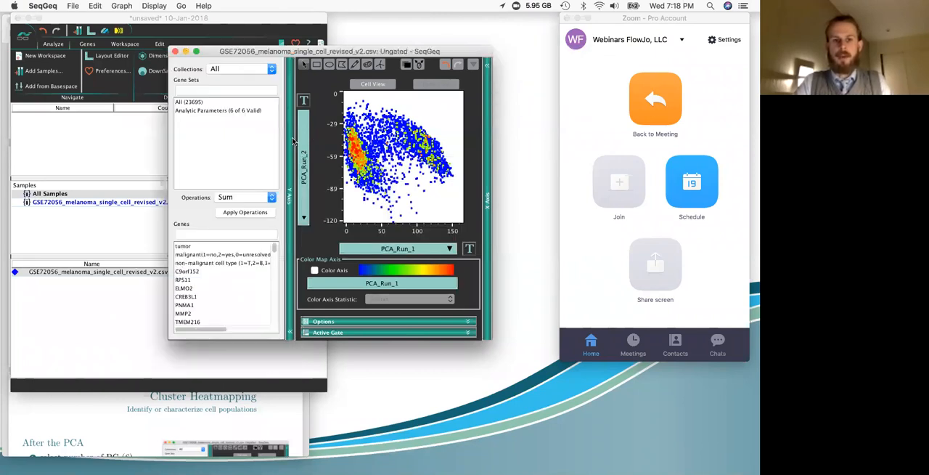
{"action": "left_click", "coordinate": [194, 112]}
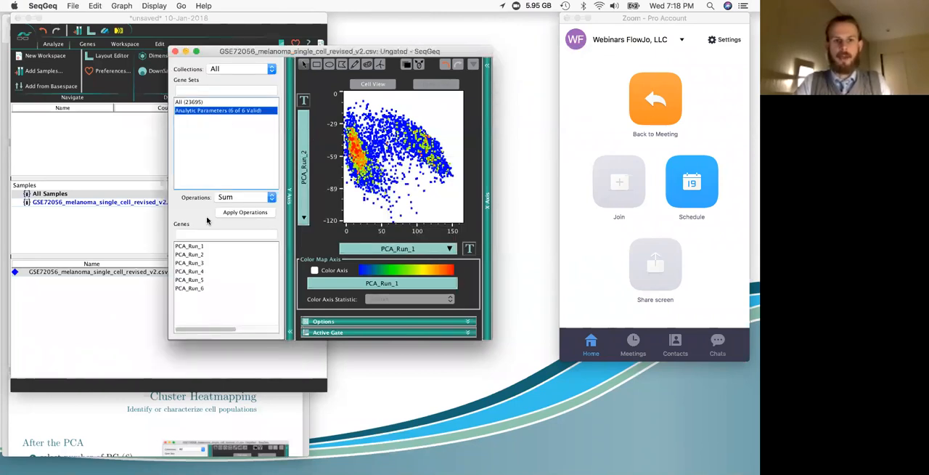
{"action": "left_click", "coordinate": [197, 263]}
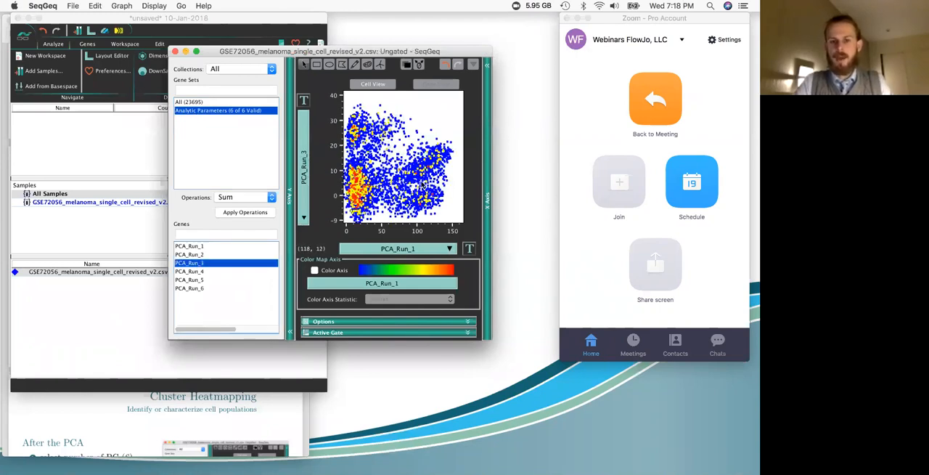
{"action": "left_click", "coordinate": [191, 254]}
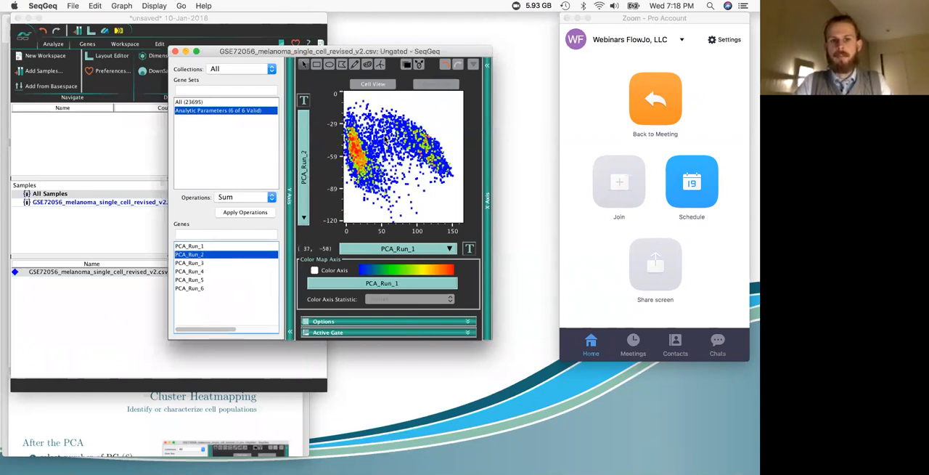
{"action": "left_click", "coordinate": [291, 119]}
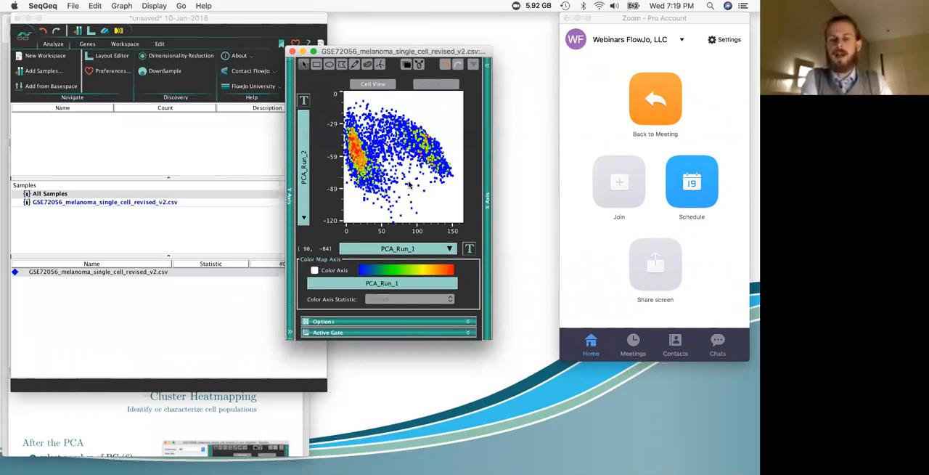
Step: Turn on the color axis of the PCA plot and color the cells by tumor, then by malignant(1=no,2=yes,0=unresolved)
{"action": "left_click", "coordinate": [314, 270]}
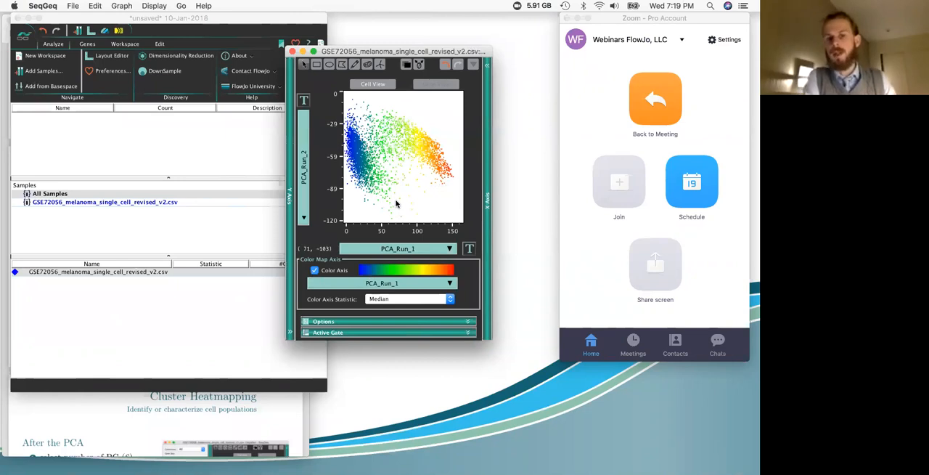
{"action": "left_click", "coordinate": [433, 283]}
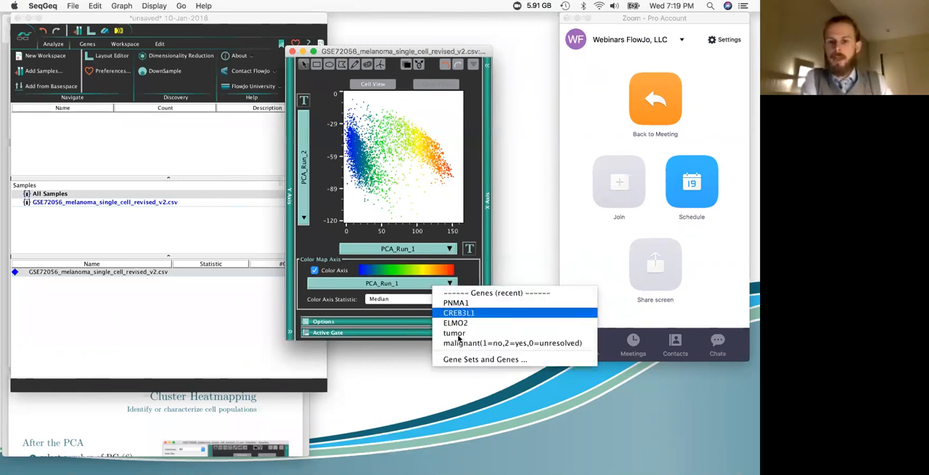
{"action": "left_click", "coordinate": [455, 332]}
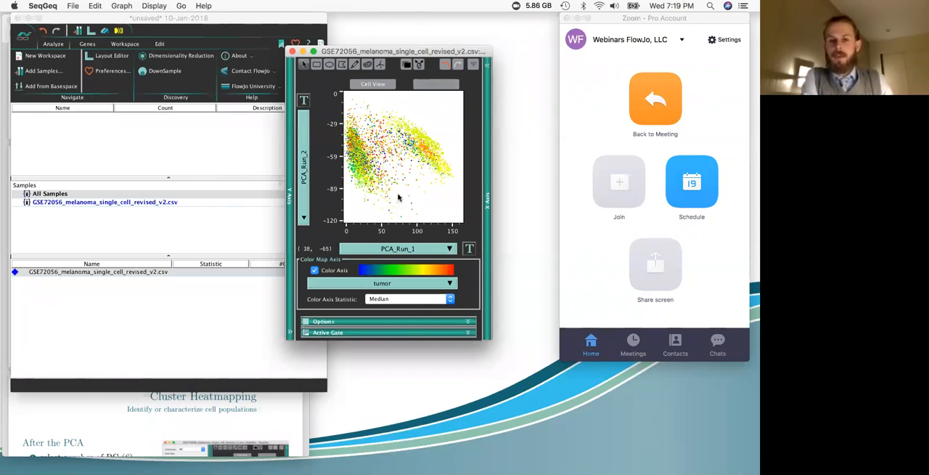
{"action": "left_click", "coordinate": [421, 284]}
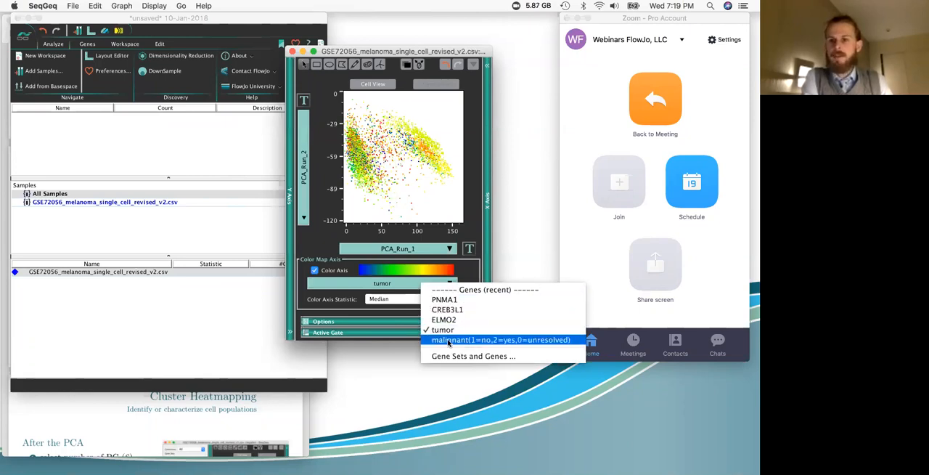
{"action": "left_click", "coordinate": [449, 340]}
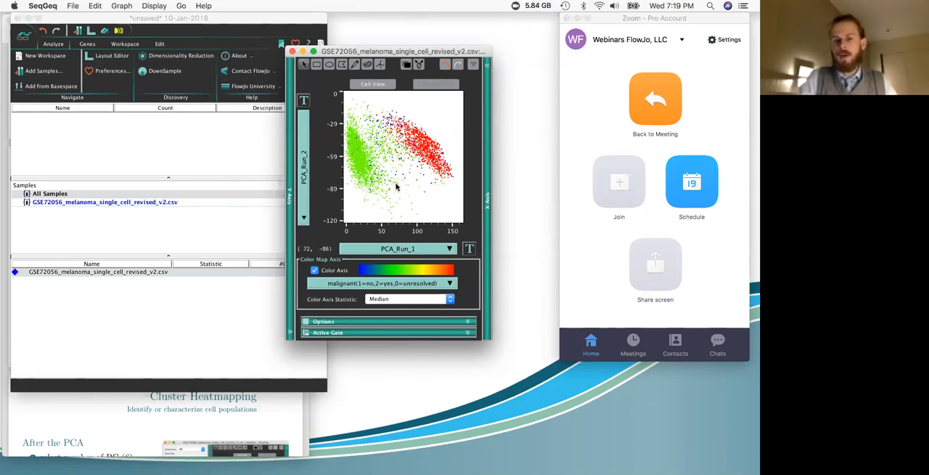
Step: Compare the malignancy-colored cells with PCA_Run_3 on the Y axis, return to PCA_Run_2, and close the graph window
{"action": "left_click", "coordinate": [307, 175]}
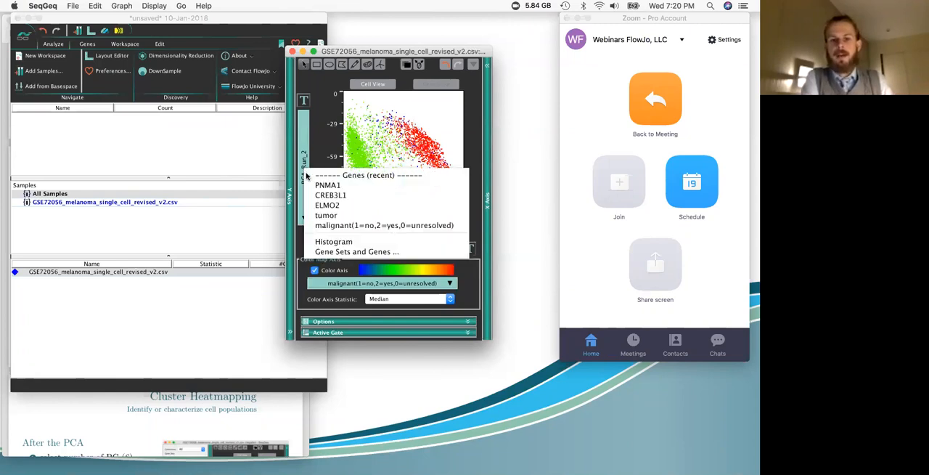
{"action": "left_click", "coordinate": [291, 177]}
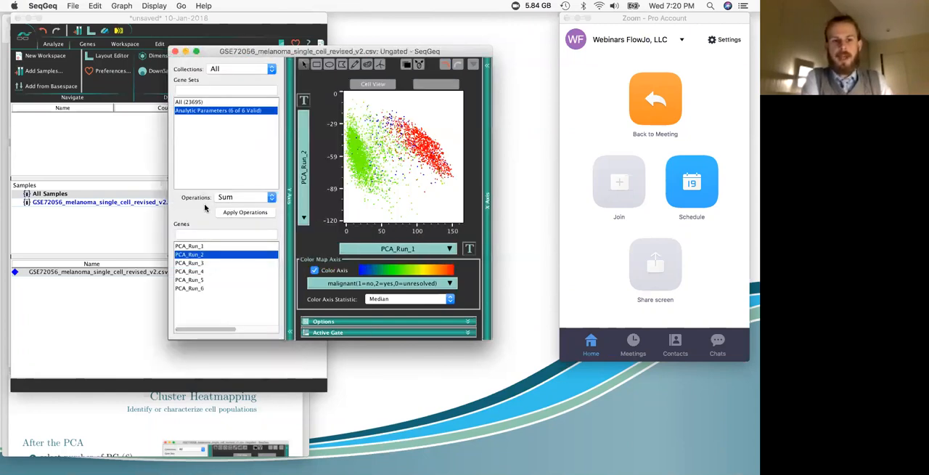
{"action": "left_click", "coordinate": [196, 263]}
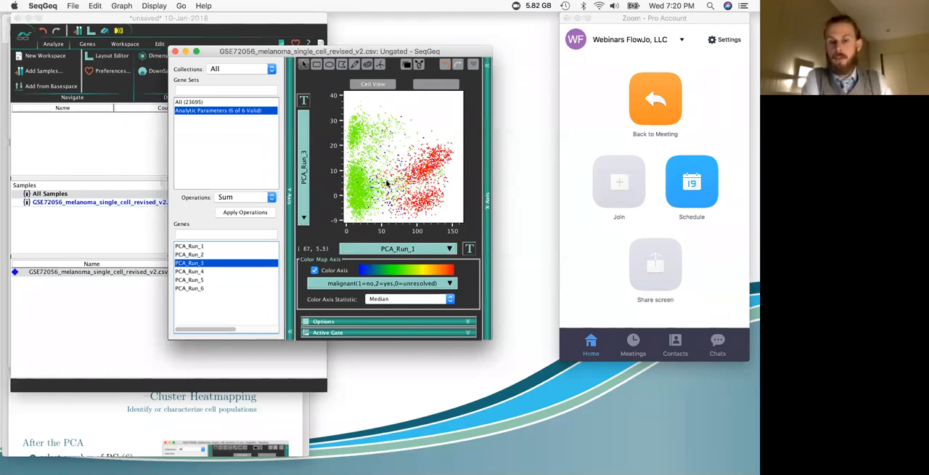
{"action": "left_click", "coordinate": [213, 254]}
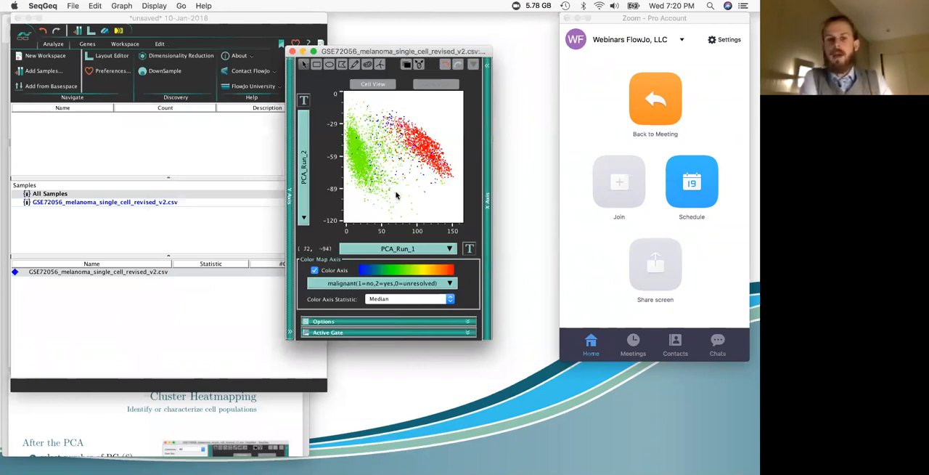
{"action": "left_click", "coordinate": [293, 52]}
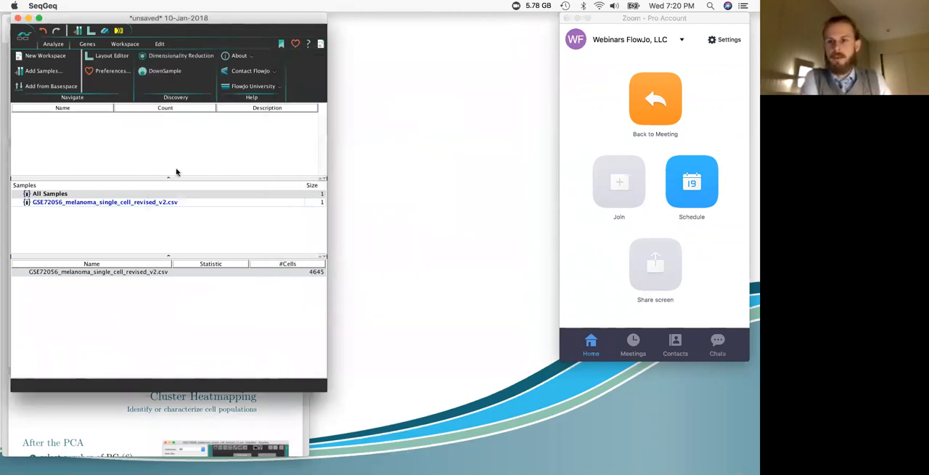
Step: Set up a tSNE dimensionality reduction of the melanoma sample on all six PCA_Run parameters instead of genes, and run it
{"action": "left_click", "coordinate": [168, 56]}
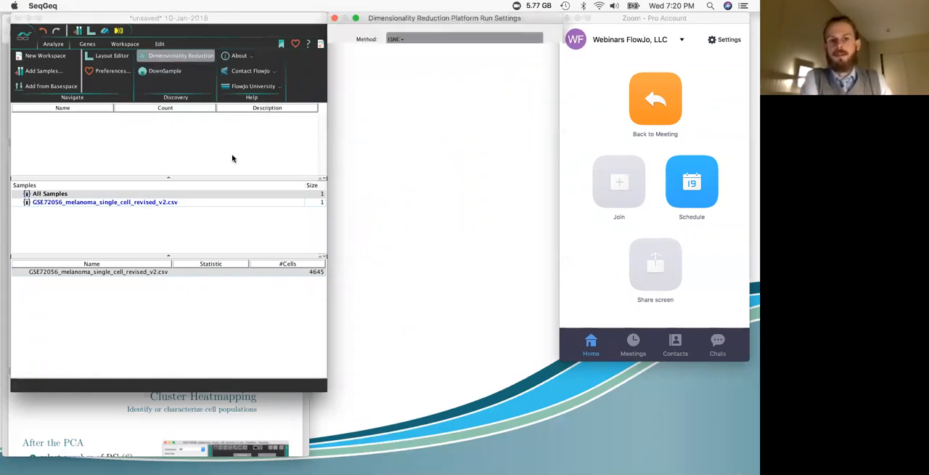
{"action": "left_click_drag", "start_coordinate": [485, 20], "coordinate": [424, 51]}
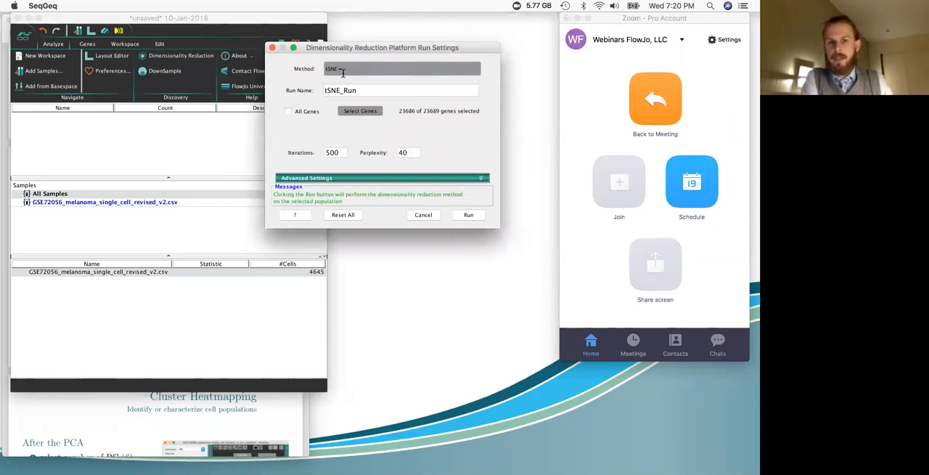
{"action": "left_click", "coordinate": [360, 111]}
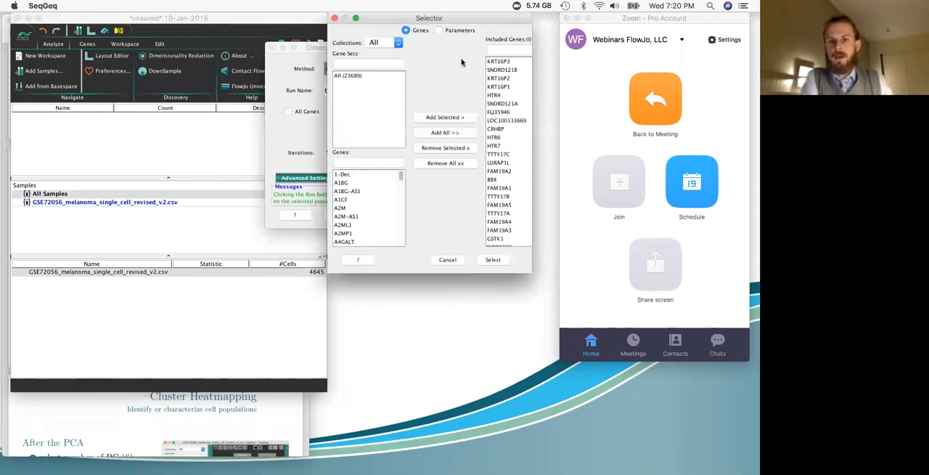
{"action": "left_click", "coordinate": [438, 31]}
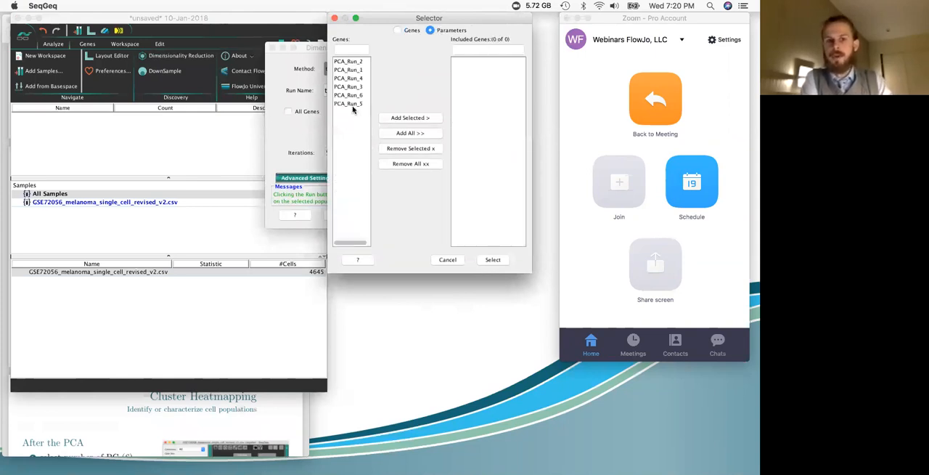
{"action": "left_click", "coordinate": [411, 134]}
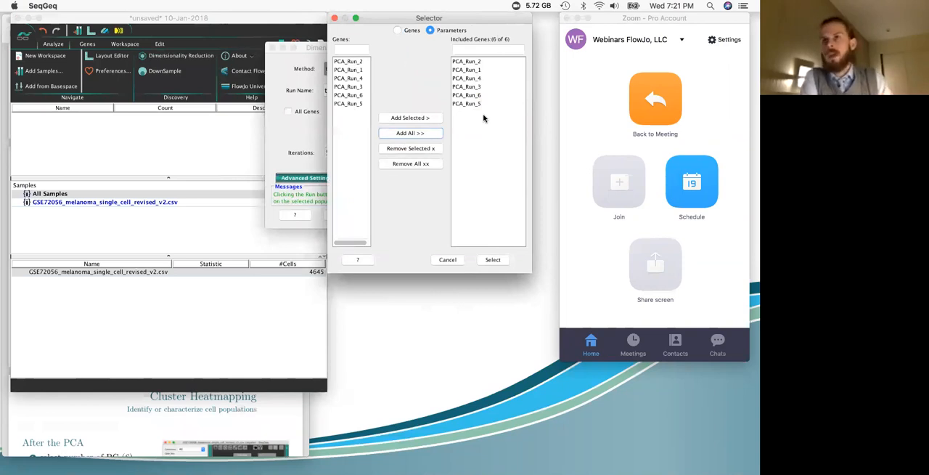
{"action": "left_click", "coordinate": [494, 259]}
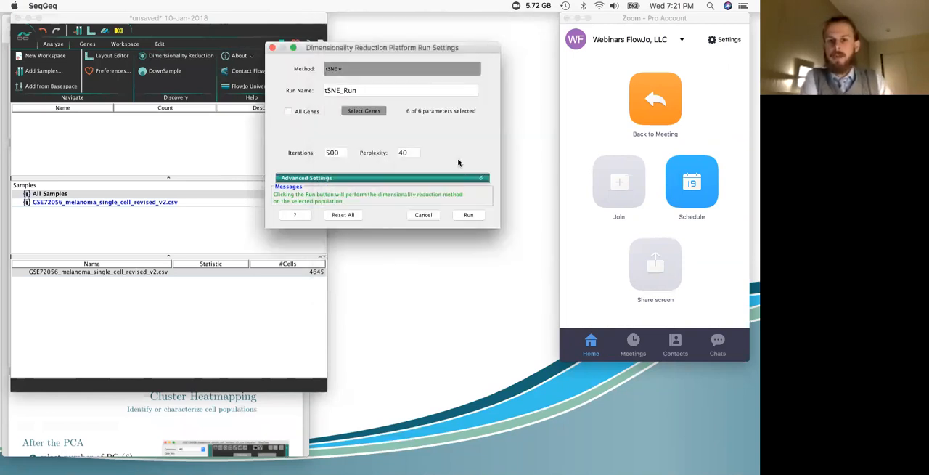
{"action": "left_click", "coordinate": [469, 215]}
{"action": "left_click", "coordinate": [478, 169]}
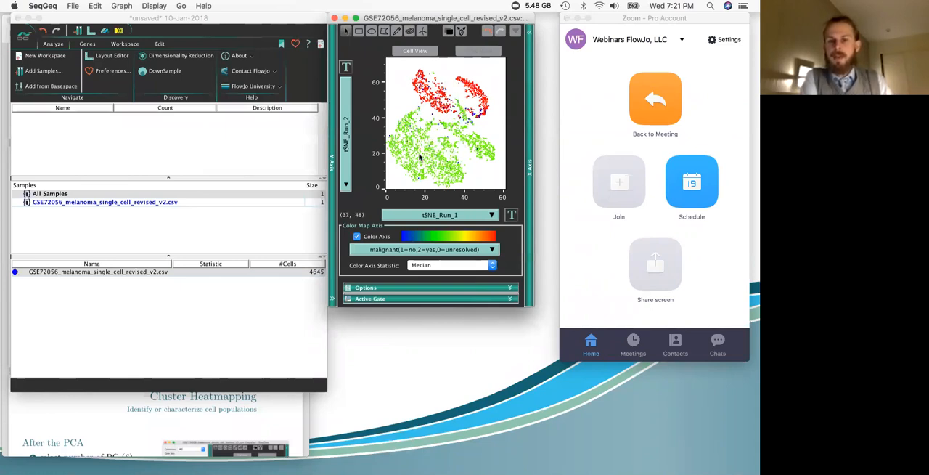
Step: Color the cells of the tSNE plot by non-malignant cell type (1=T,2=B,3=Macro.4=Endo.,5=CAF;6=NK)
{"action": "left_click", "coordinate": [423, 252]}
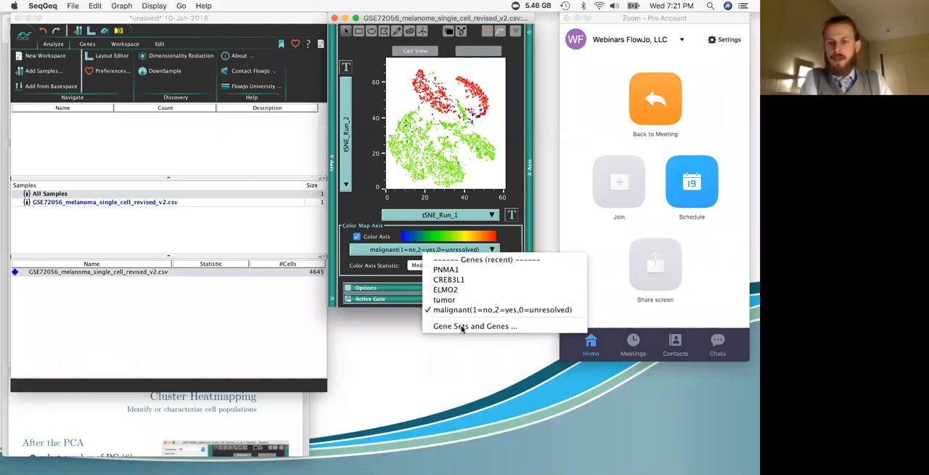
{"action": "left_click", "coordinate": [462, 327]}
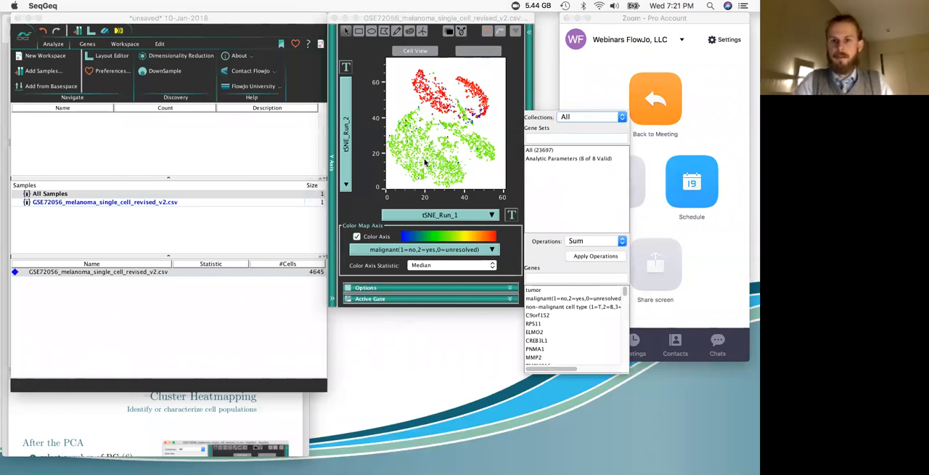
{"action": "left_click_drag", "start_coordinate": [477, 18], "coordinate": [365, 45]}
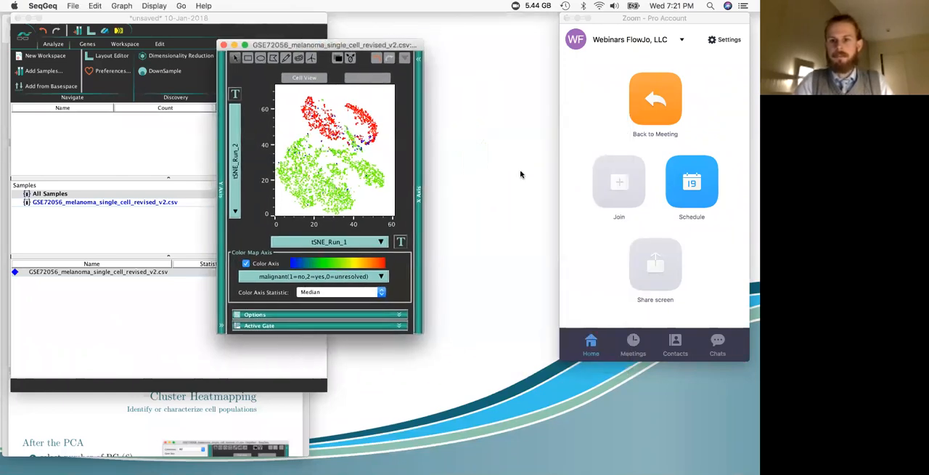
{"action": "left_click", "coordinate": [369, 277]}
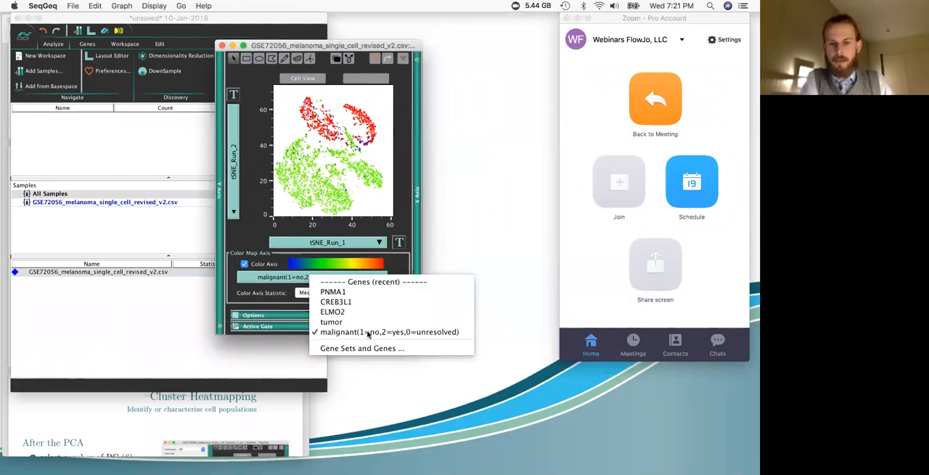
{"action": "left_click", "coordinate": [367, 348]}
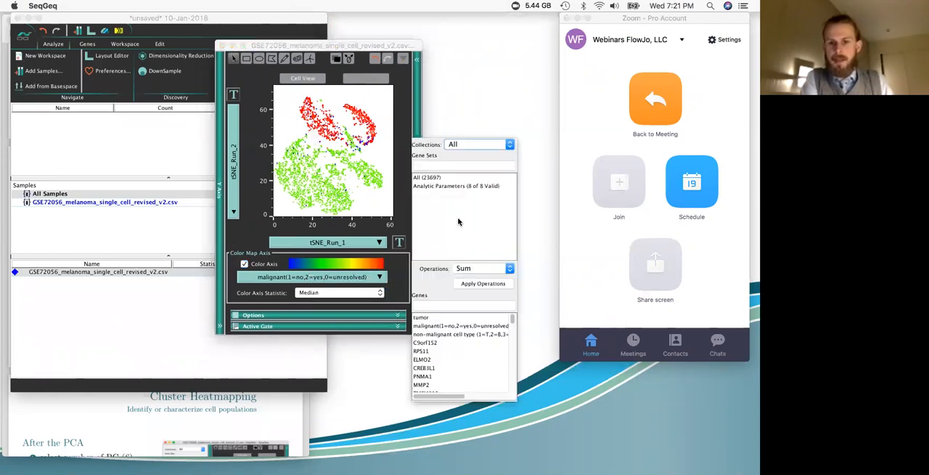
{"action": "left_click", "coordinate": [478, 334]}
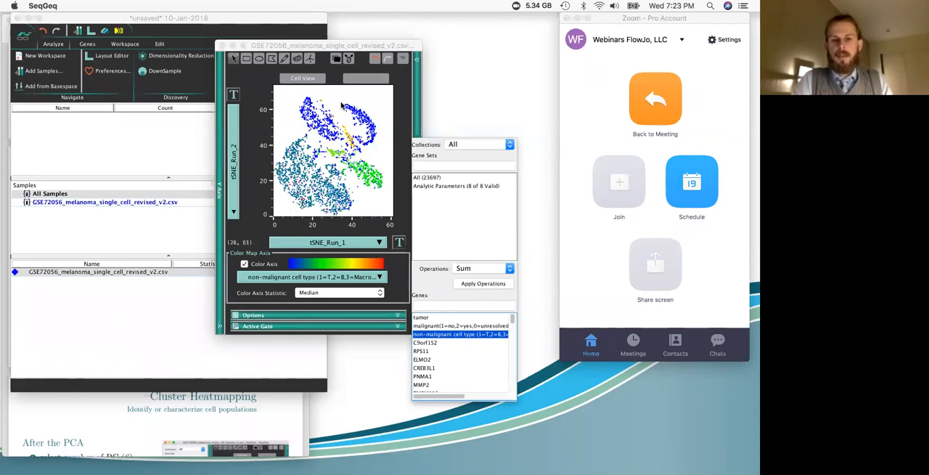
Step: Plot malignant(1=no,2=yes,0=unresolved) on the Y axis and gate the cells at 2.0 with a rectangle named Malignants
{"action": "left_click", "coordinate": [234, 153]}
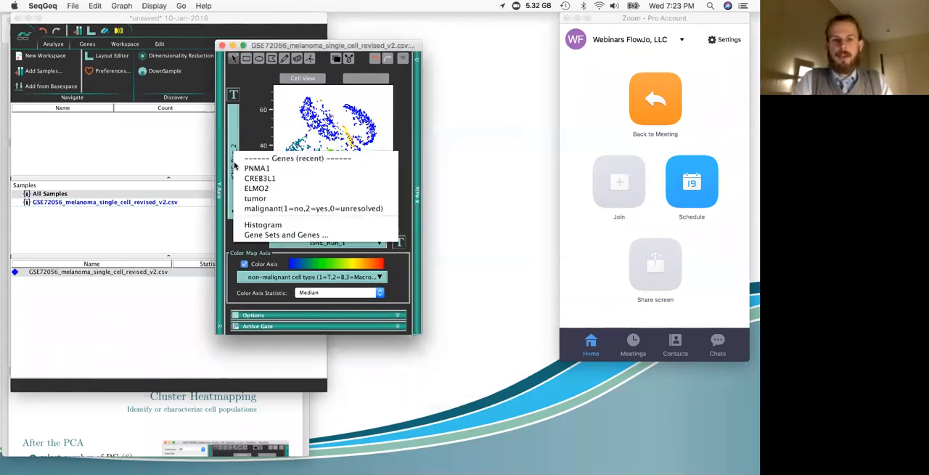
{"action": "left_click", "coordinate": [260, 209]}
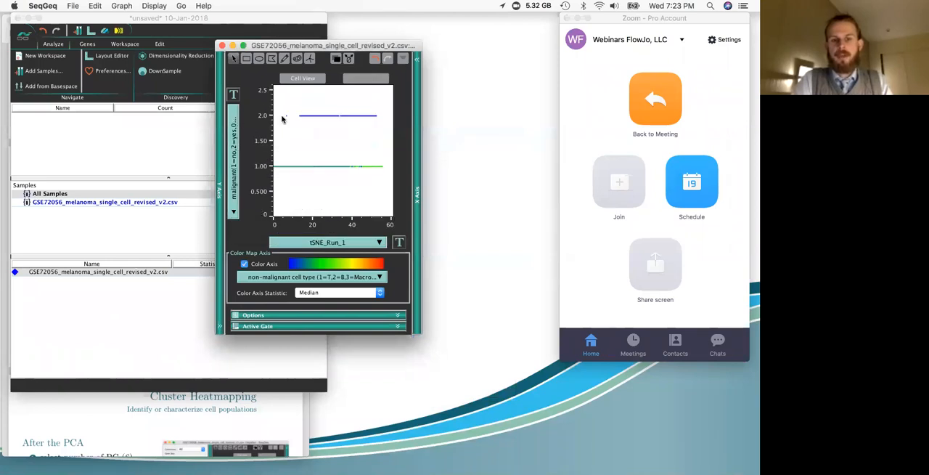
{"action": "left_click", "coordinate": [247, 58]}
{"action": "left_click_drag", "start_coordinate": [279, 106], "coordinate": [385, 127]}
{"action": "type", "text": "Malignants"}
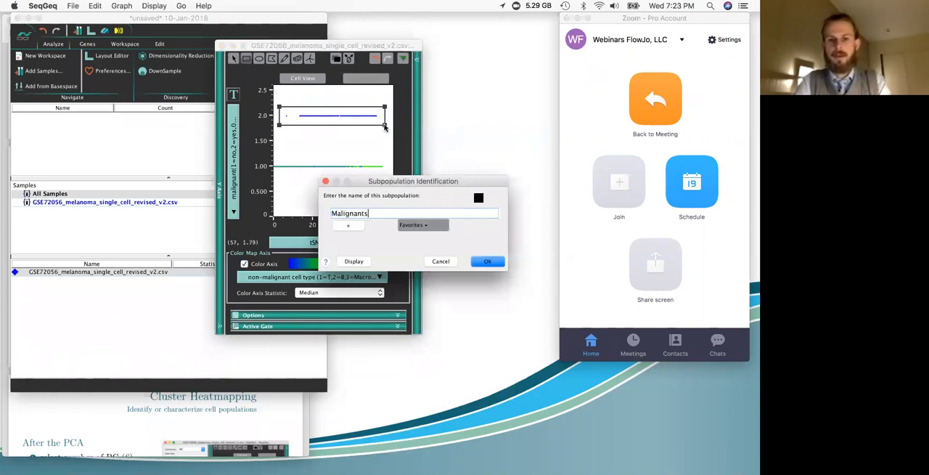
{"action": "key", "text": "Return"}
Step: Open the gated Malignants cells in their own graph window and close the parent sample's graph
{"action": "double_click", "coordinate": [362, 119]}
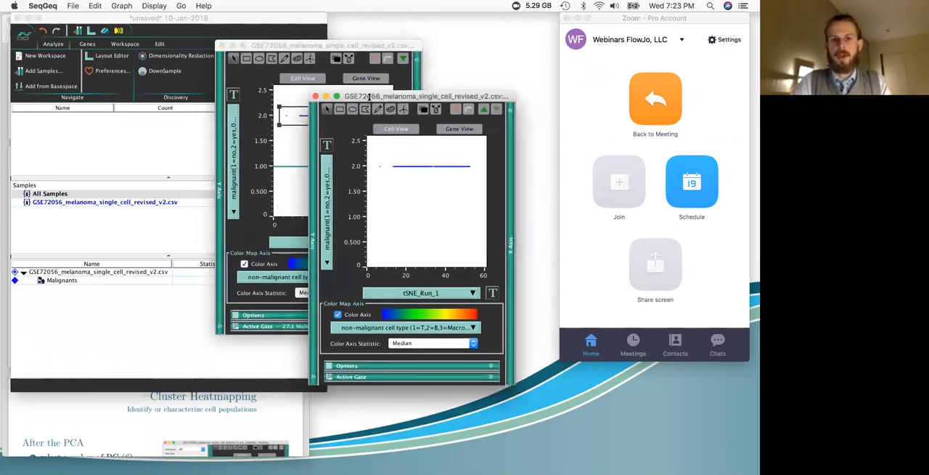
{"action": "left_click", "coordinate": [222, 46]}
{"action": "mouse_move", "coordinate": [392, 99]}
{"action": "left_mouse_down"}
{"action": "mouse_move", "coordinate": [309, 71]}
{"action": "mouse_move", "coordinate": [395, 109]}
{"action": "left_mouse_up"}
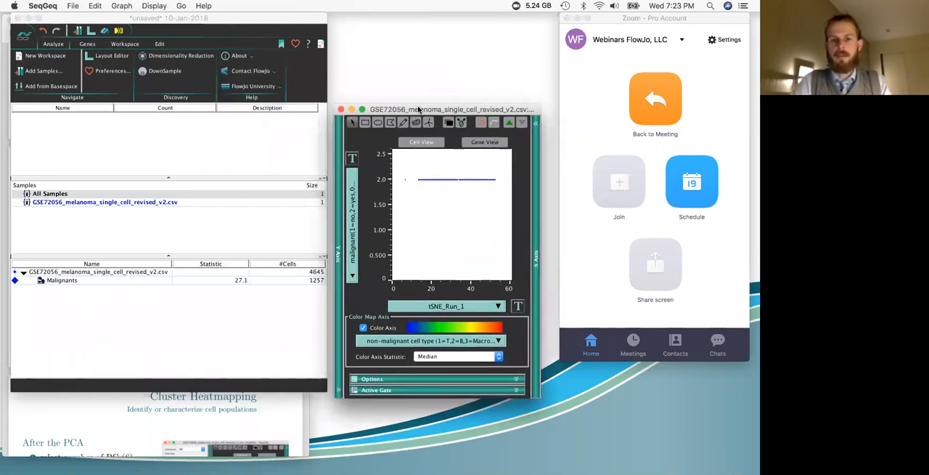
{"action": "left_click_drag", "start_coordinate": [419, 109], "coordinate": [334, 75]}
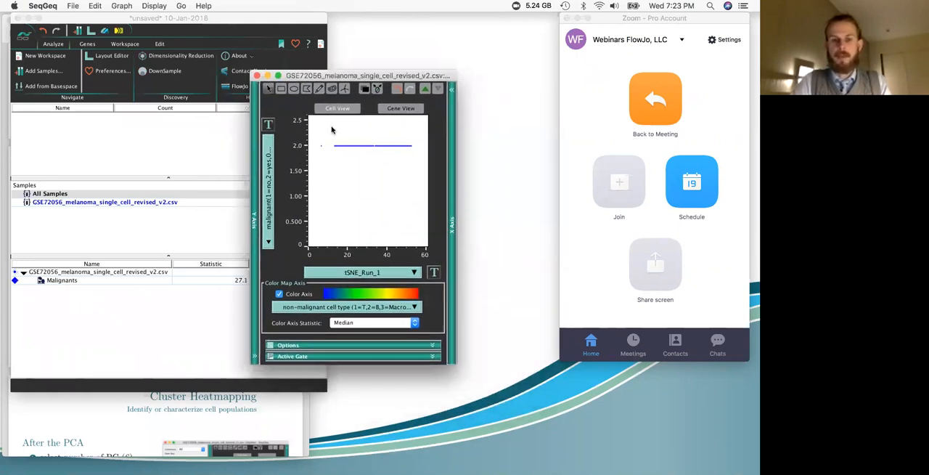
Step: Set the Malignants graph's Y axis to tSNE_Run_2 from the Analytic Parameters and color the cells by tumor
{"action": "left_click", "coordinate": [255, 187]}
{"action": "left_click", "coordinate": [181, 135]}
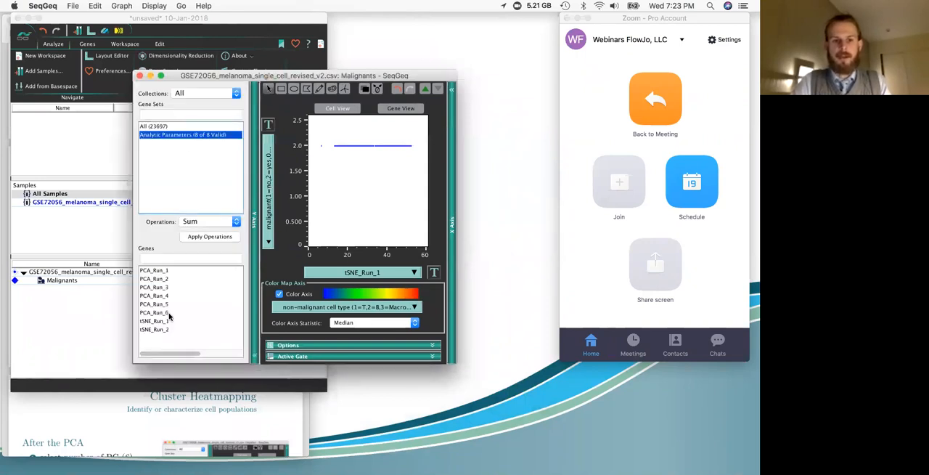
{"action": "left_click", "coordinate": [162, 330]}
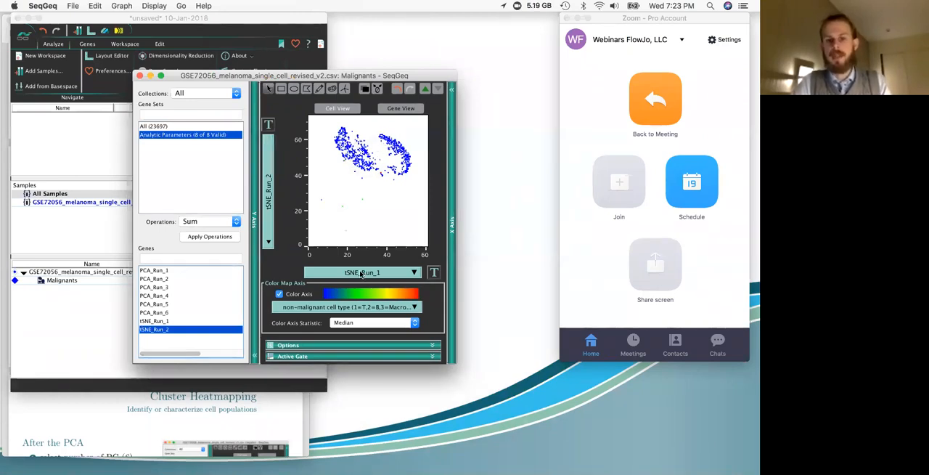
{"action": "left_click", "coordinate": [394, 307]}
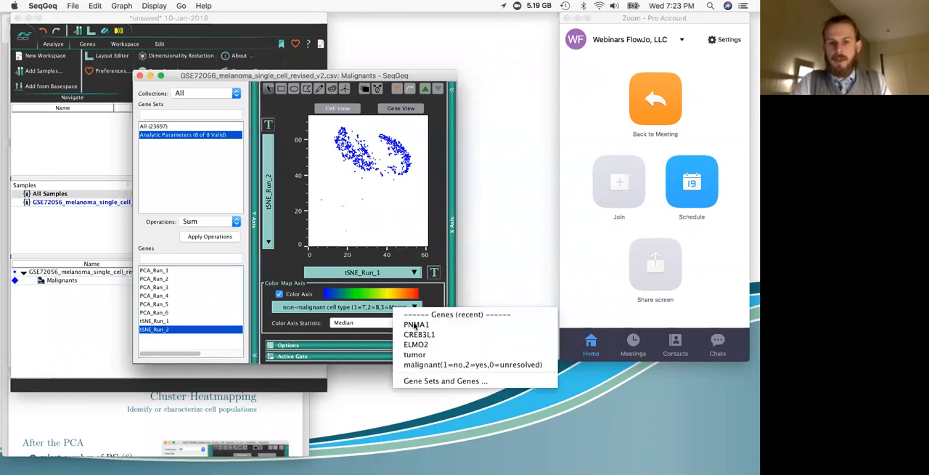
{"action": "left_click", "coordinate": [420, 357]}
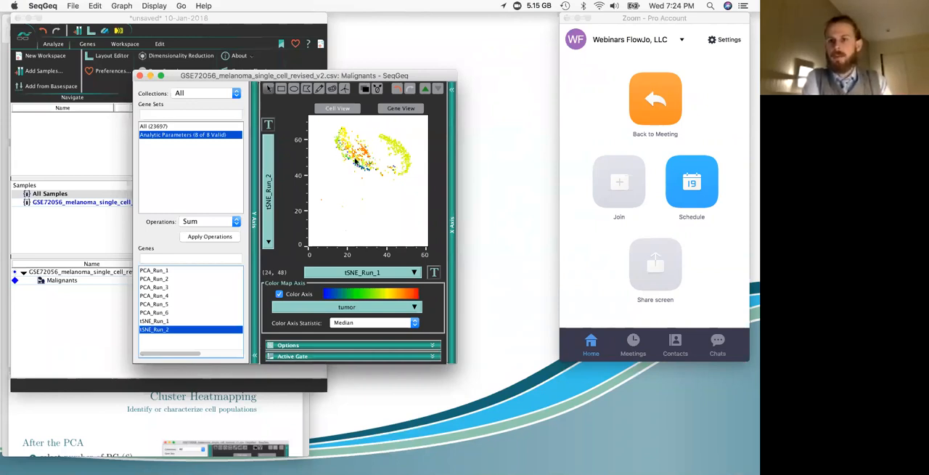
Step: Gate the uniformly colored crescent cluster around tSNE_Run_1 45 in the Malignants plot and name the subpopulation UniPat
{"action": "left_click", "coordinate": [332, 89]}
{"action": "left_click", "coordinate": [387, 133]}
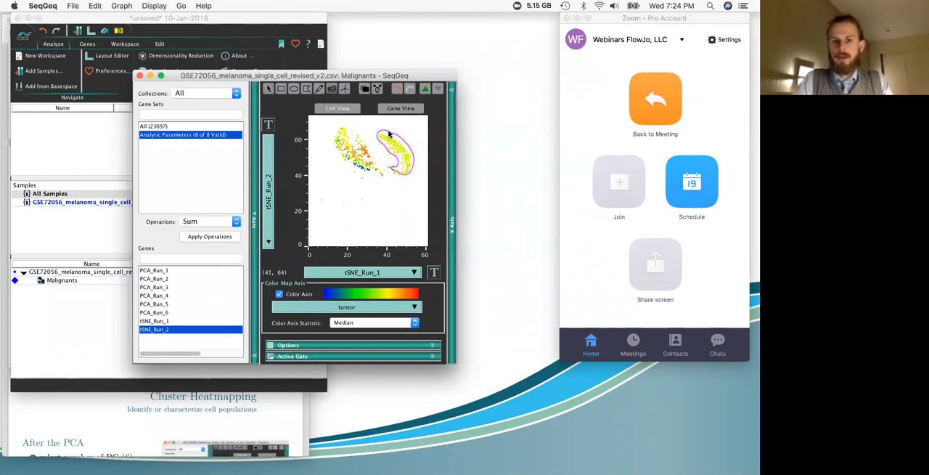
{"action": "left_click", "coordinate": [389, 132]}
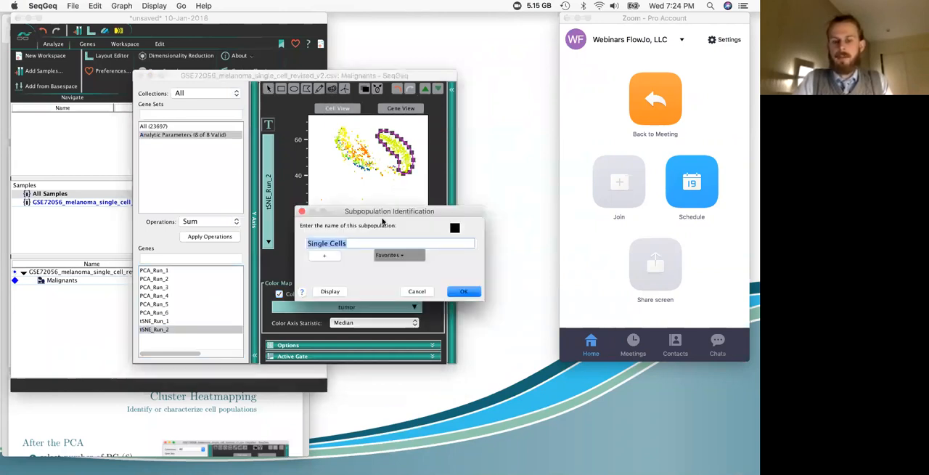
{"action": "type", "text": "UniPat"}
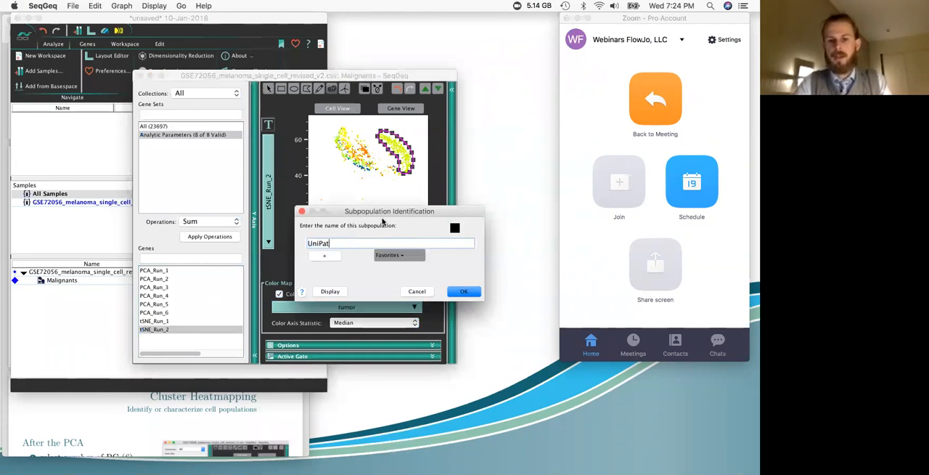
{"action": "key", "text": "Return"}
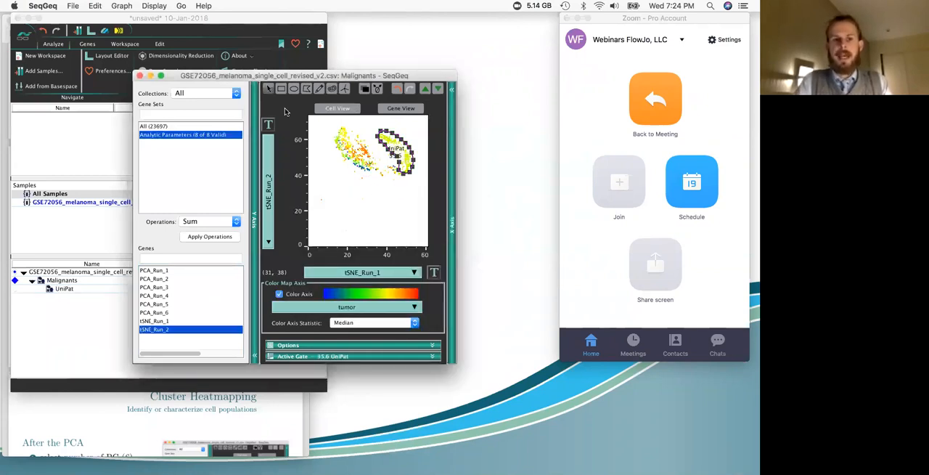
Step: Create a Boolean NOT gate from the UniPat population under Malignants
{"action": "left_click_drag", "start_coordinate": [264, 75], "coordinate": [355, 46]}
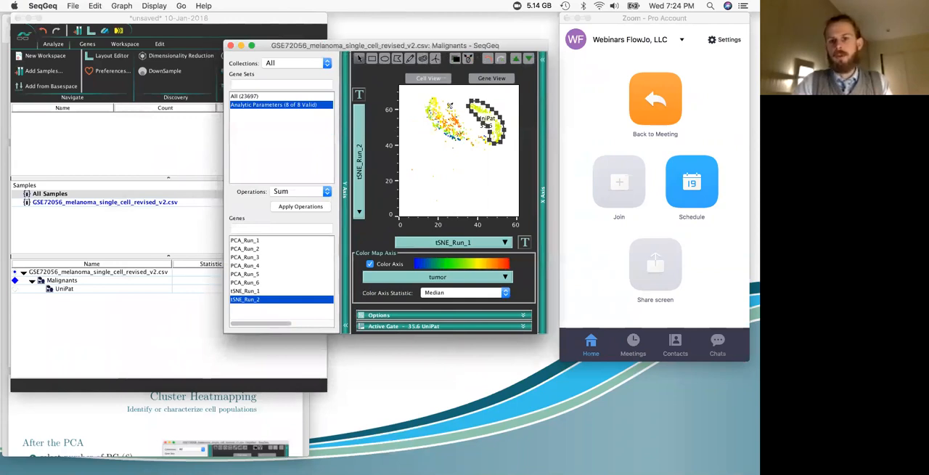
{"action": "left_click", "coordinate": [143, 325]}
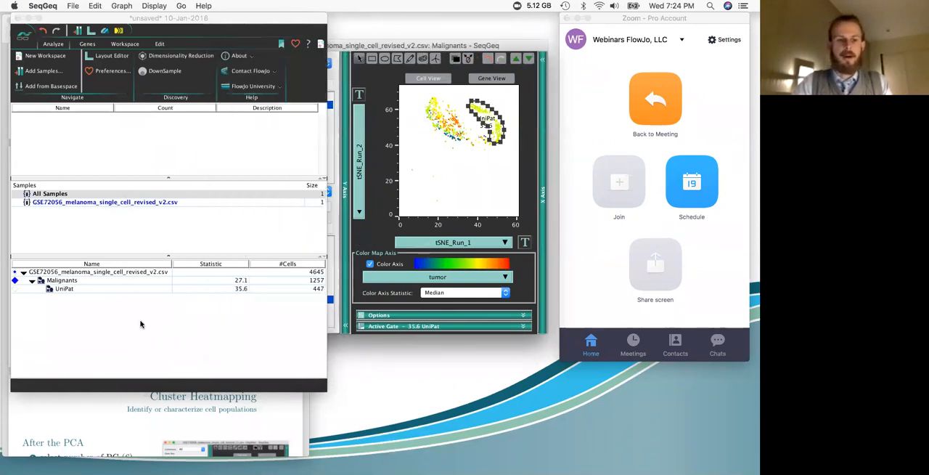
{"action": "left_click", "coordinate": [99, 290]}
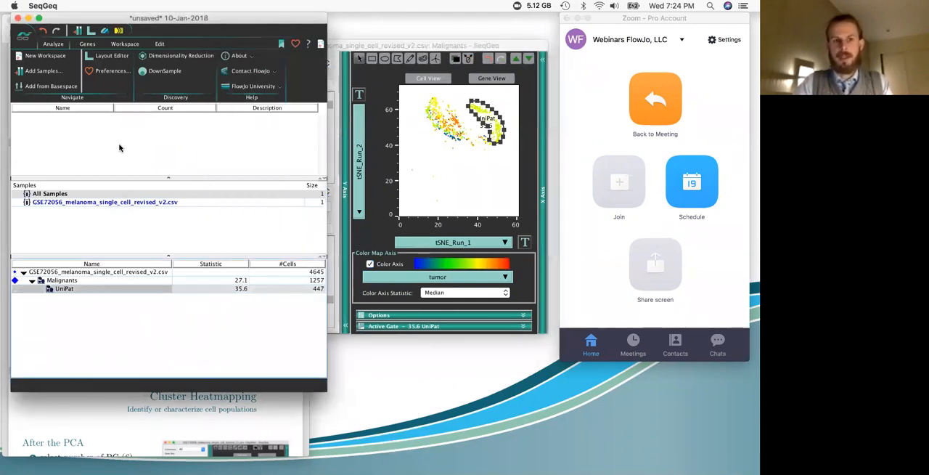
{"action": "left_click", "coordinate": [125, 44]}
{"action": "left_click", "coordinate": [219, 73]}
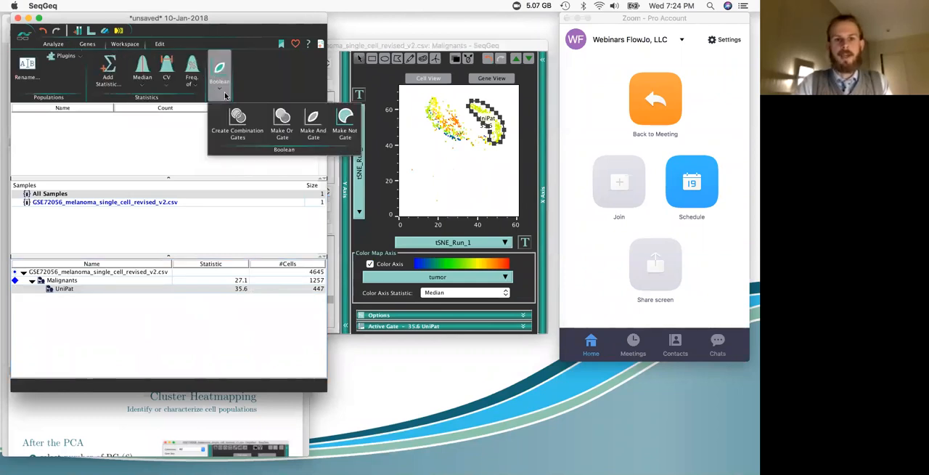
{"action": "left_click", "coordinate": [347, 124]}
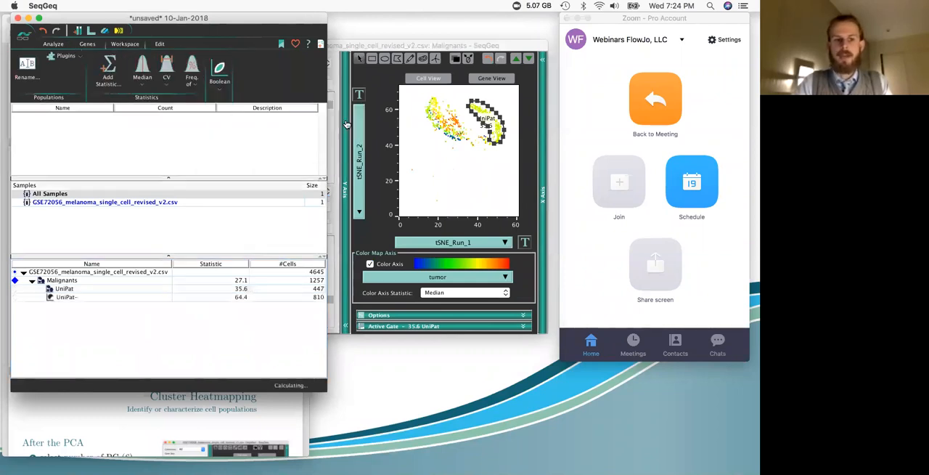
Step: Rename the UniPat- population as OthPat
{"action": "right_click", "coordinate": [82, 300]}
{"action": "left_click", "coordinate": [100, 326]}
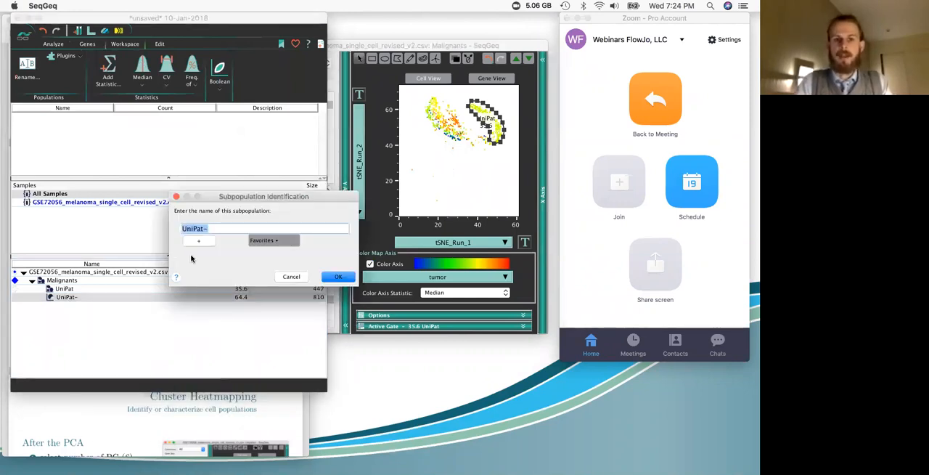
{"action": "key", "text": "Left"}
{"action": "key", "text": "Delete"}
{"action": "key", "text": "Delete"}
{"action": "key", "text": "Delete"}
{"action": "type", "text": "Oth"}
{"action": "key", "text": "End"}
{"action": "key", "text": "BackSpace"}
{"action": "left_click", "coordinate": [337, 276]}
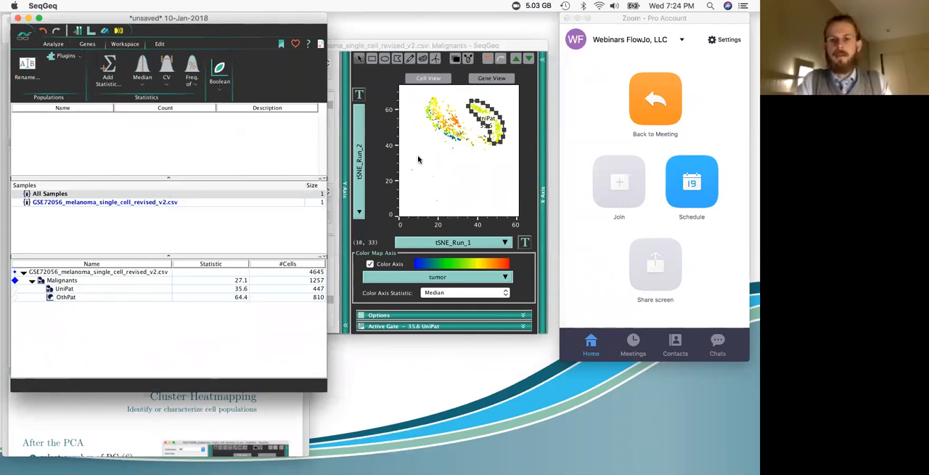
Step: Switch the Malignants graph to Gene View and plot Malignants/UniPat against Malignants/OthPat on the X axis
{"action": "left_click", "coordinate": [443, 46]}
{"action": "left_click", "coordinate": [345, 74]}
{"action": "left_click_drag", "start_coordinate": [404, 47], "coordinate": [317, 74]}
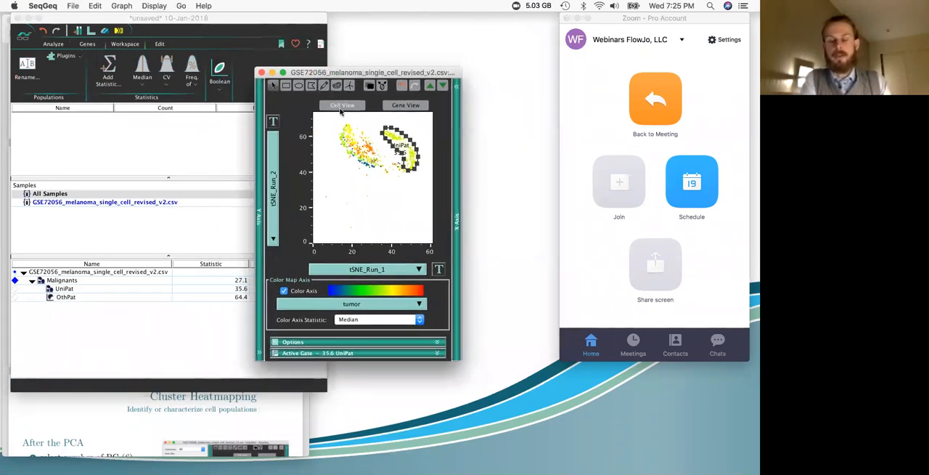
{"action": "left_click", "coordinate": [401, 106]}
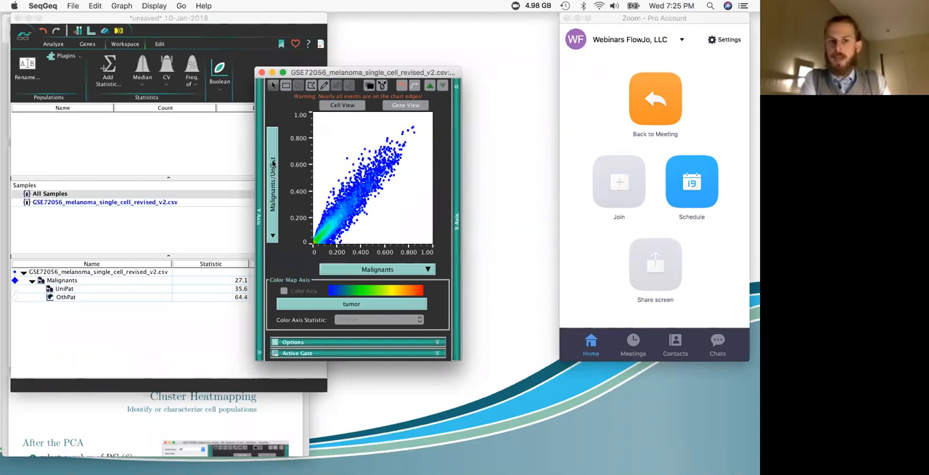
{"action": "left_click", "coordinate": [391, 272]}
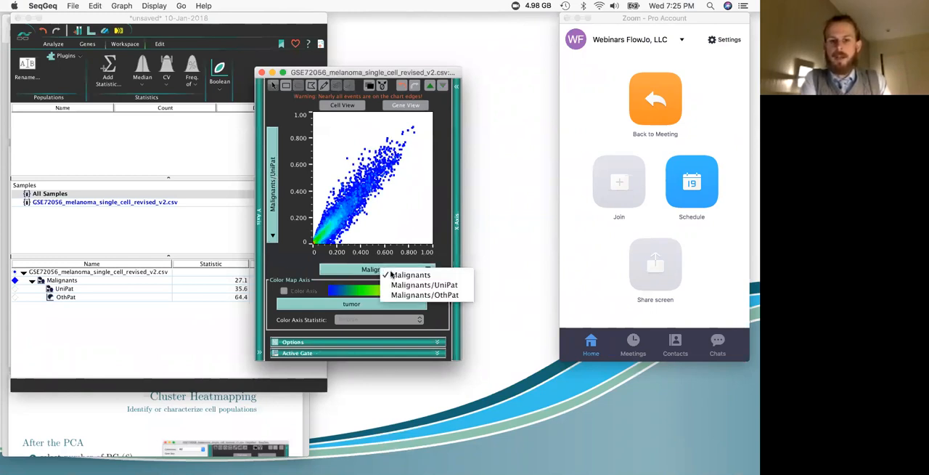
{"action": "left_click", "coordinate": [421, 295]}
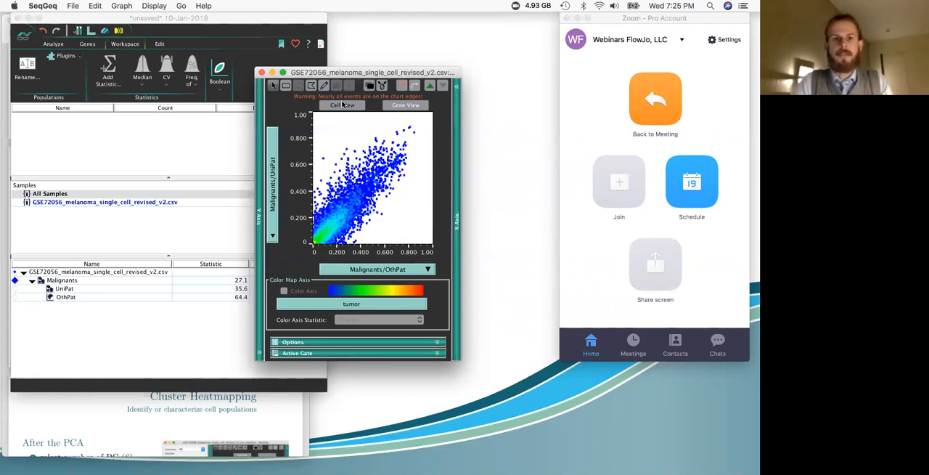
Step: Gate the genes above the diagonal toward UniPat with a polygon and save them as GeneSet_OthPat_v_UniPat
{"action": "left_click", "coordinate": [310, 85]}
{"action": "left_click", "coordinate": [412, 123]}
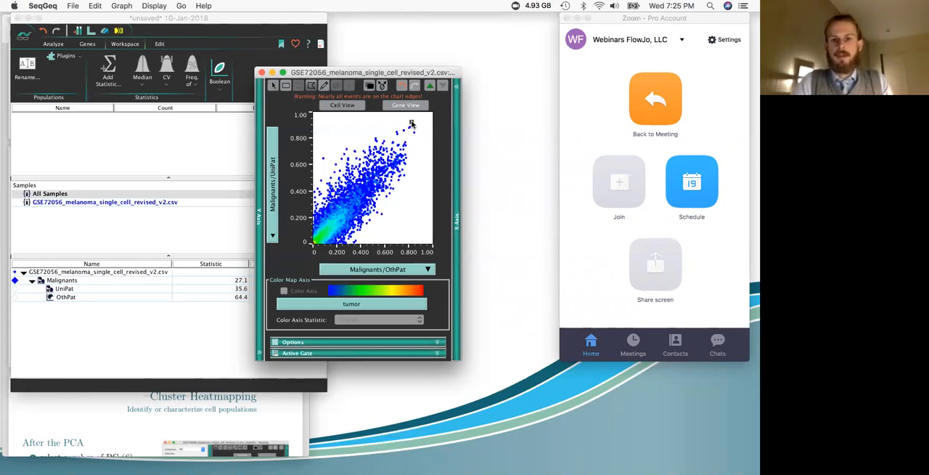
{"action": "left_click", "coordinate": [315, 206]}
{"action": "double_click", "coordinate": [316, 126]}
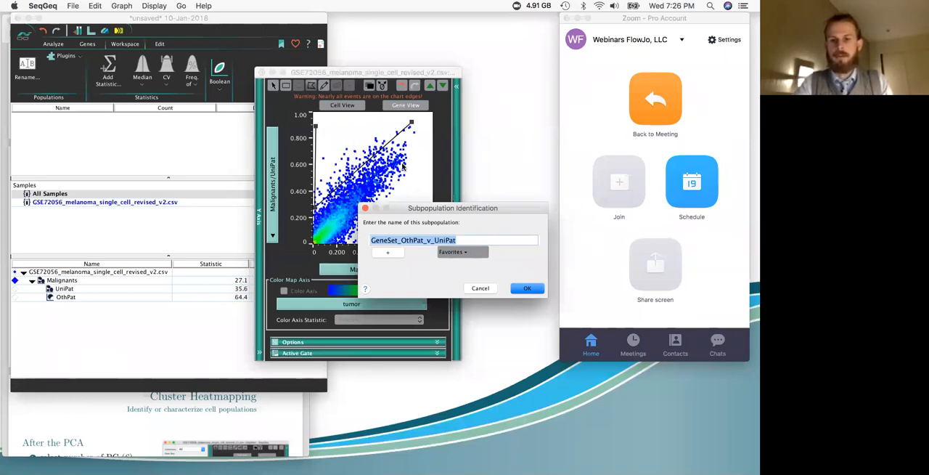
{"action": "left_click", "coordinate": [527, 288]}
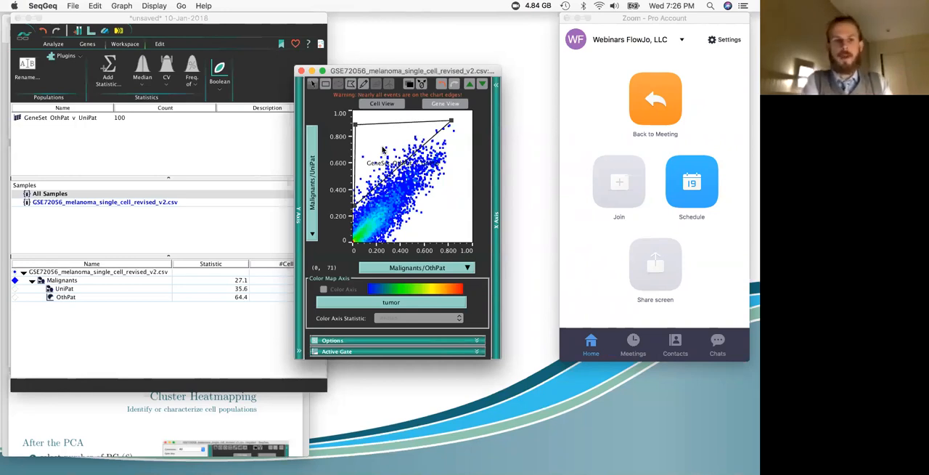
{"action": "left_click", "coordinate": [102, 144]}
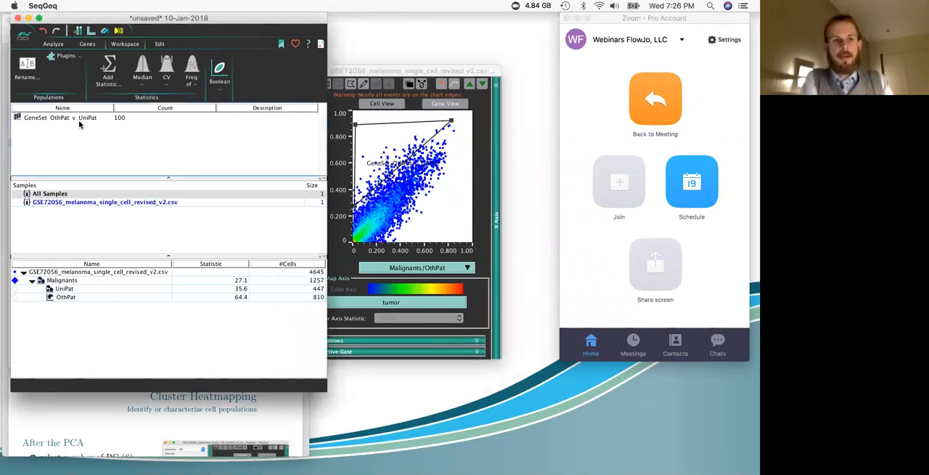
Step: Inspect the gene list and attributes of the GeneSet_OthPat_v_UniPat gene set, and close the inspector
{"action": "double_click", "coordinate": [75, 119]}
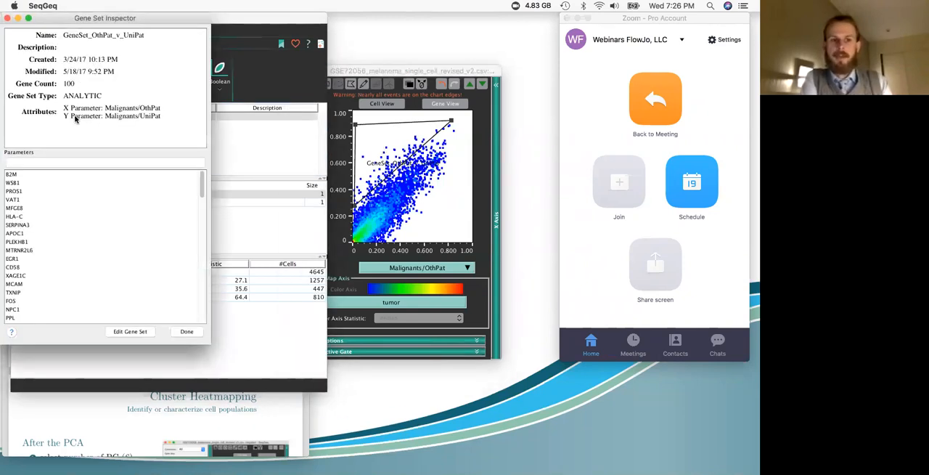
{"action": "left_click_drag", "start_coordinate": [85, 22], "coordinate": [178, 27]}
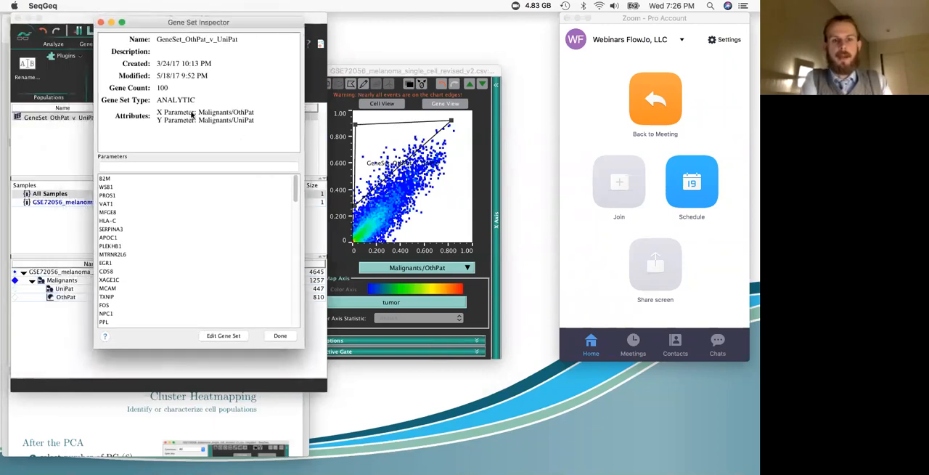
{"action": "scroll", "coordinate": [179, 234], "scroll_direction": "down", "scroll_amount": 5}
{"action": "scroll", "coordinate": [168, 220], "scroll_direction": "up", "scroll_amount": 5}
{"action": "scroll", "coordinate": [167, 220], "scroll_direction": "down", "scroll_amount": 10}
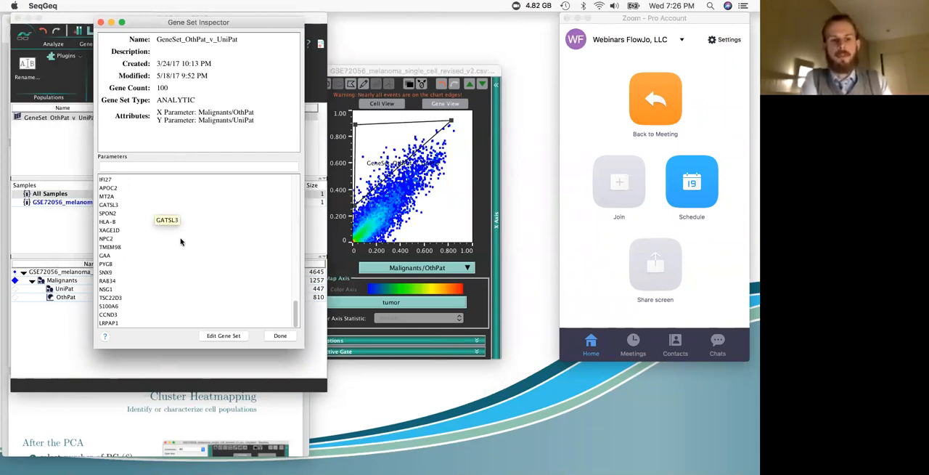
{"action": "scroll", "coordinate": [181, 243], "scroll_direction": "up", "scroll_amount": 15}
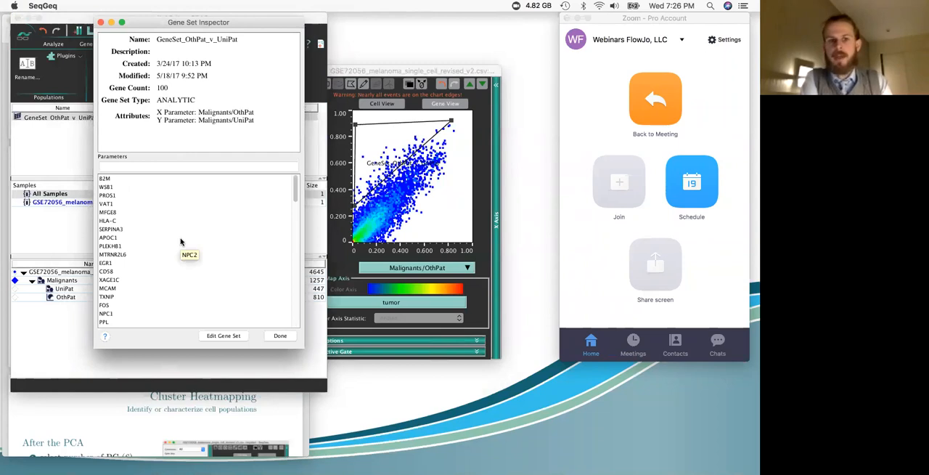
{"action": "scroll", "coordinate": [152, 229], "scroll_direction": "down", "scroll_amount": 10}
{"action": "scroll", "coordinate": [155, 231], "scroll_direction": "up", "scroll_amount": 10}
{"action": "left_click", "coordinate": [101, 23]}
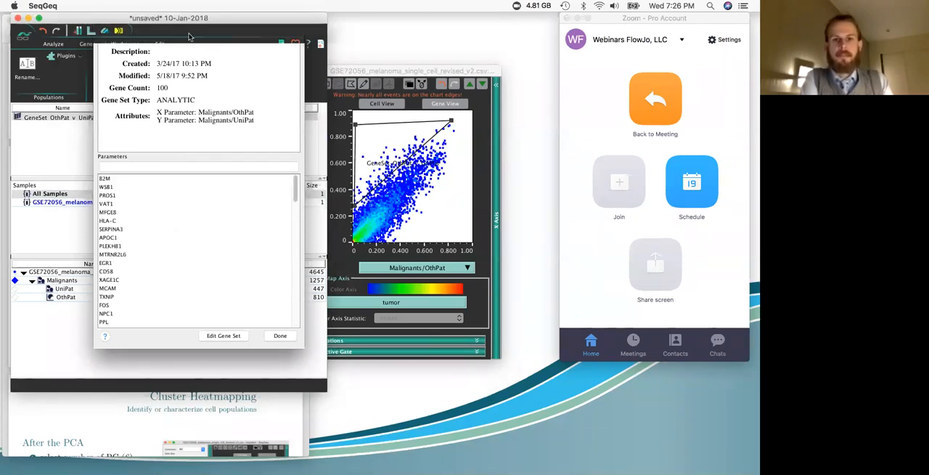
{"action": "left_click", "coordinate": [402, 161]}
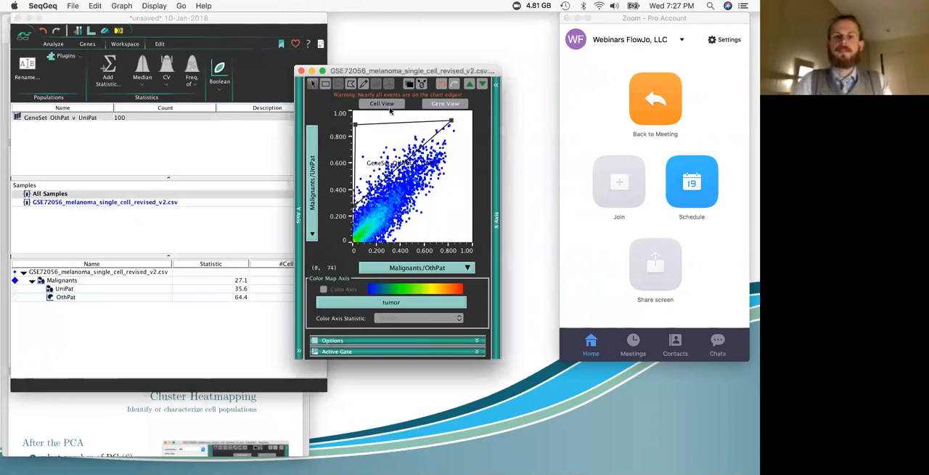
{"action": "left_click_drag", "start_coordinate": [392, 73], "coordinate": [372, 72]}
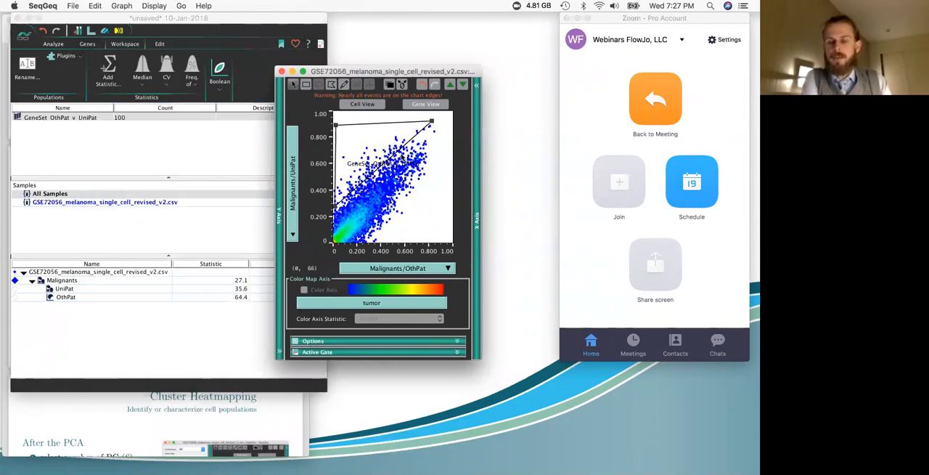
{"action": "left_click", "coordinate": [64, 128]}
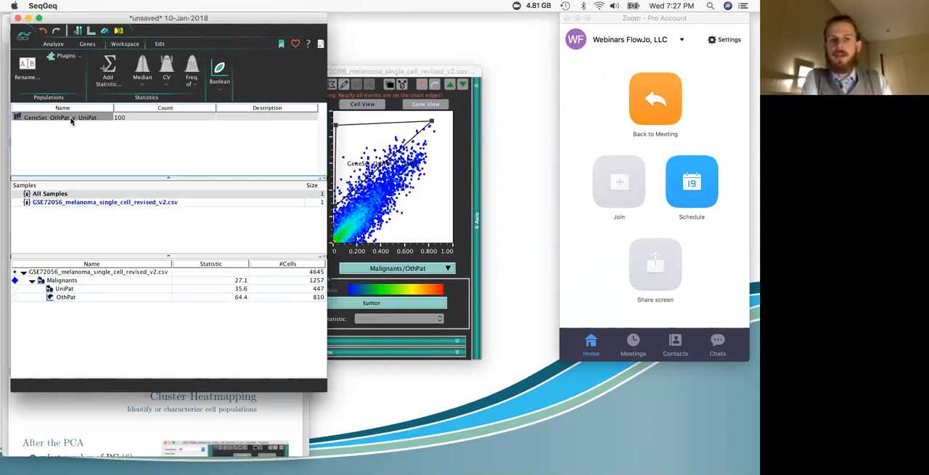
Step: Import exhaustionTirosh.csv as a gene set from the SeqGeq Demo Data > Gene Sets > Tirosh folder in Finder into the SeqGeq workspace
{"action": "left_click", "coordinate": [86, 44]}
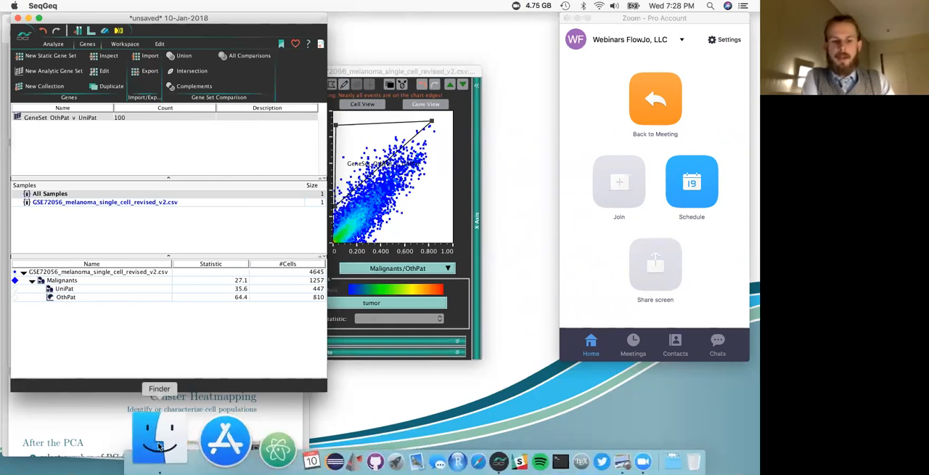
{"action": "left_click", "coordinate": [159, 437]}
{"action": "left_click", "coordinate": [158, 127]}
{"action": "left_click", "coordinate": [311, 118]}
{"action": "double_click", "coordinate": [311, 118]}
{"action": "double_click", "coordinate": [363, 118]}
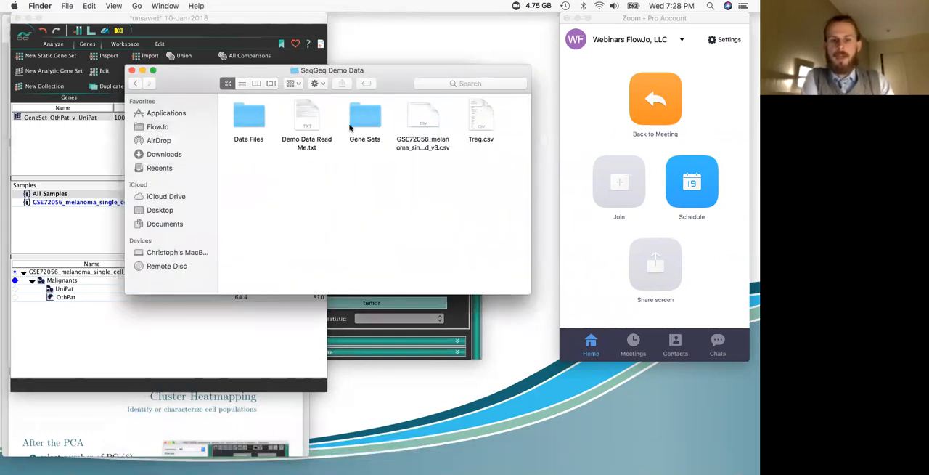
{"action": "double_click", "coordinate": [367, 119]}
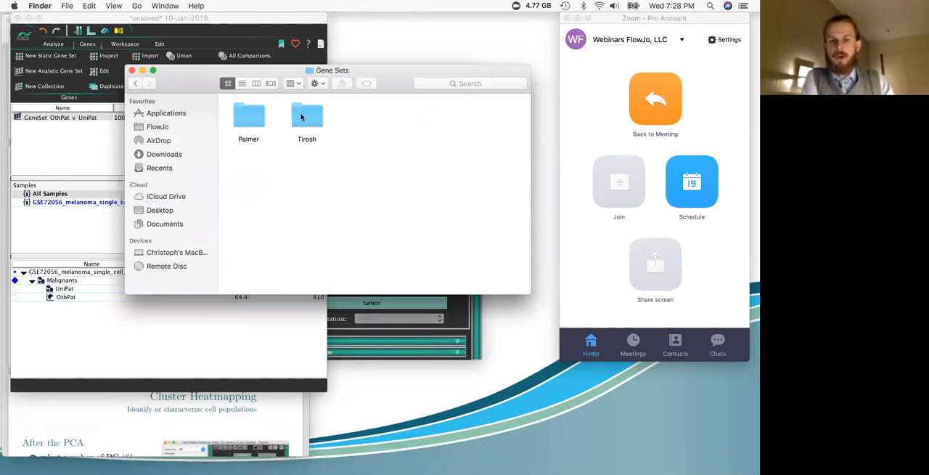
{"action": "double_click", "coordinate": [303, 121]}
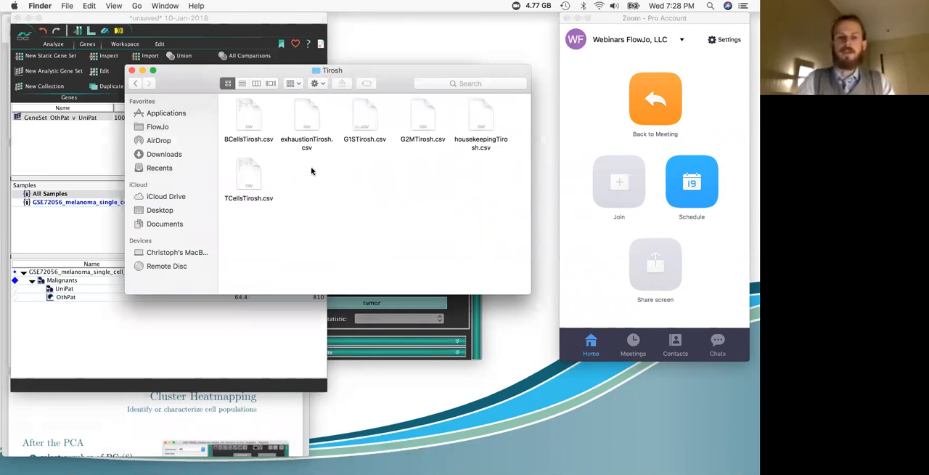
{"action": "left_click", "coordinate": [307, 121]}
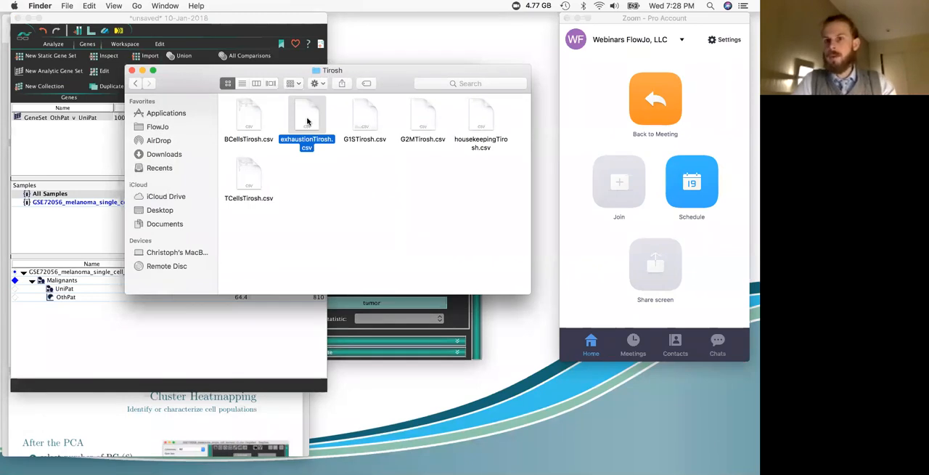
{"action": "left_click_drag", "start_coordinate": [307, 121], "coordinate": [108, 142]}
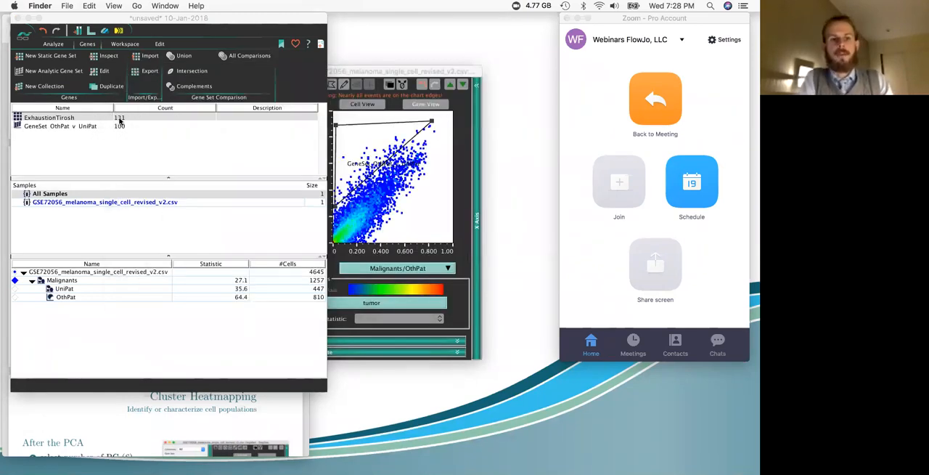
{"action": "left_click", "coordinate": [129, 170]}
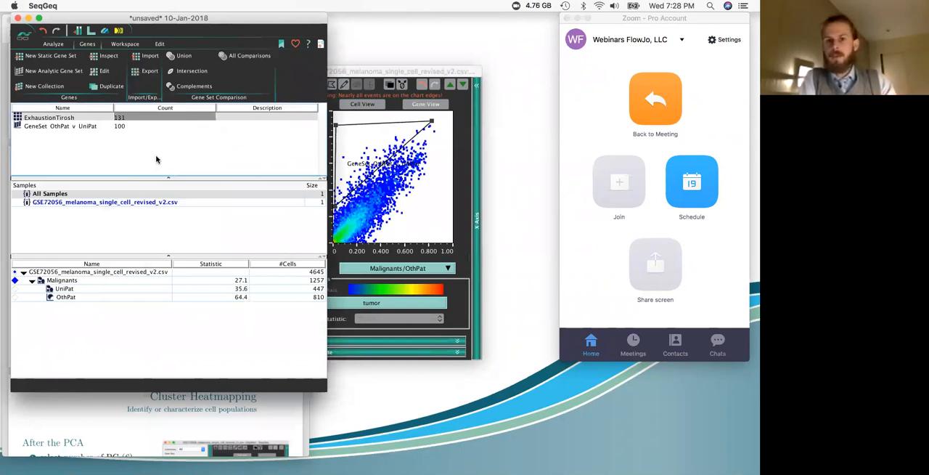
Step: Return the Malignants graph to Cell View, close it, and open the graph of the whole GSE72056 melanoma sample
{"action": "left_click", "coordinate": [363, 121]}
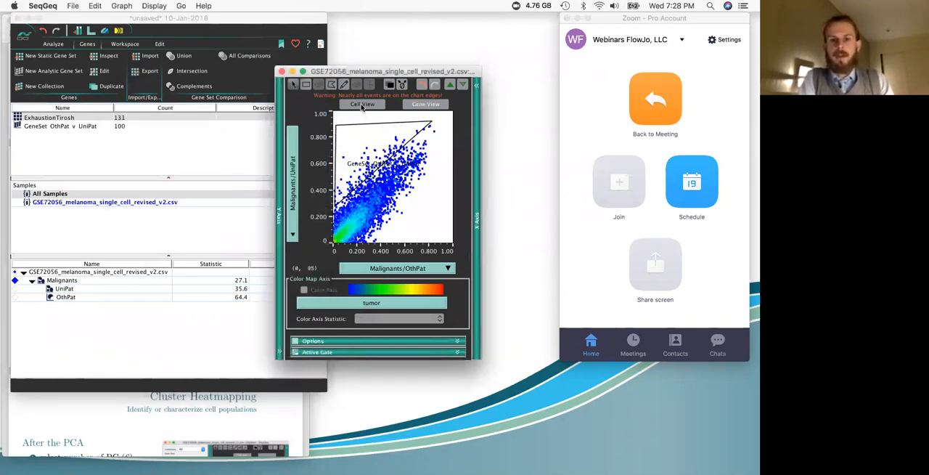
{"action": "left_click", "coordinate": [361, 105]}
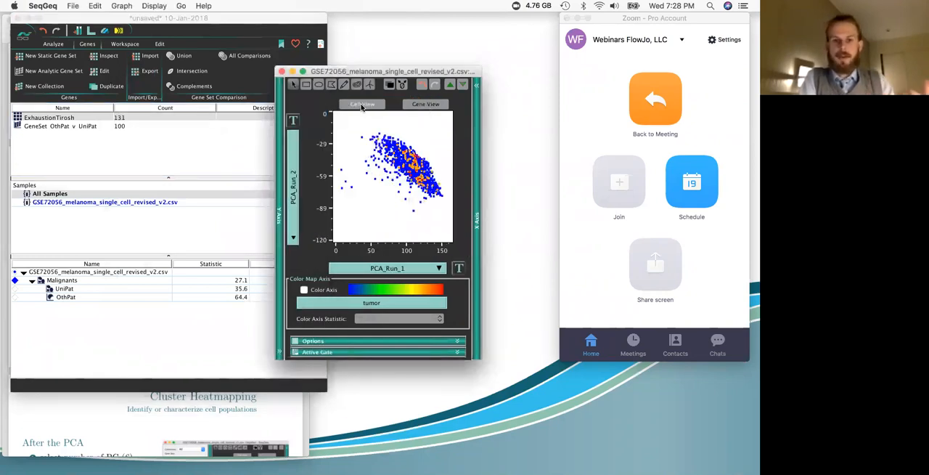
{"action": "left_click", "coordinate": [281, 71]}
{"action": "double_click", "coordinate": [94, 272]}
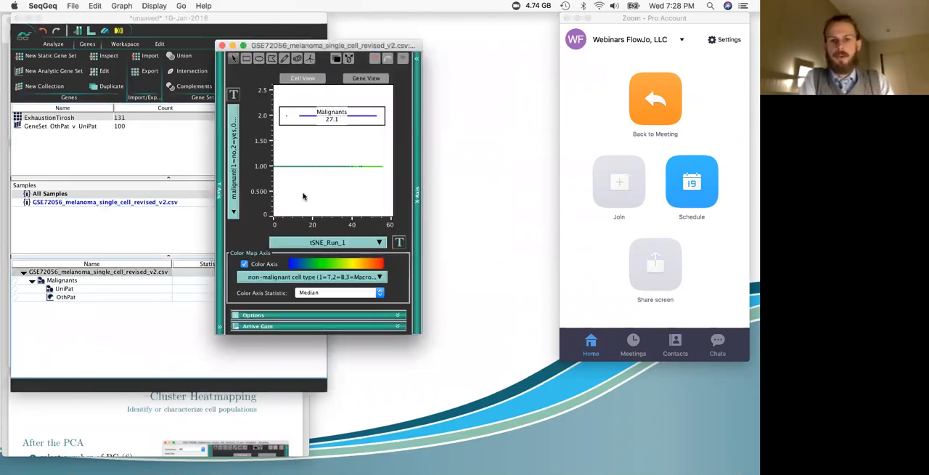
Step: Plot the analytic parameter tSNE_Run_2 on the Y axis of the ungated sample graph
{"action": "left_click", "coordinate": [221, 154]}
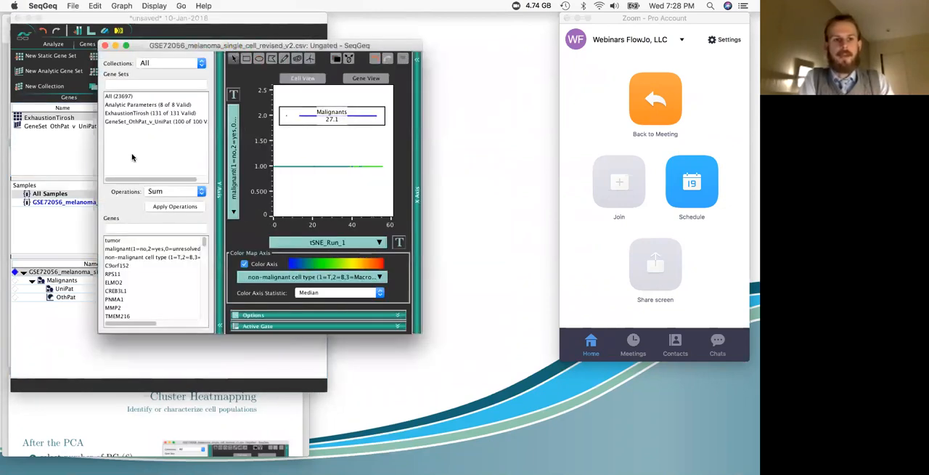
{"action": "left_click", "coordinate": [133, 104]}
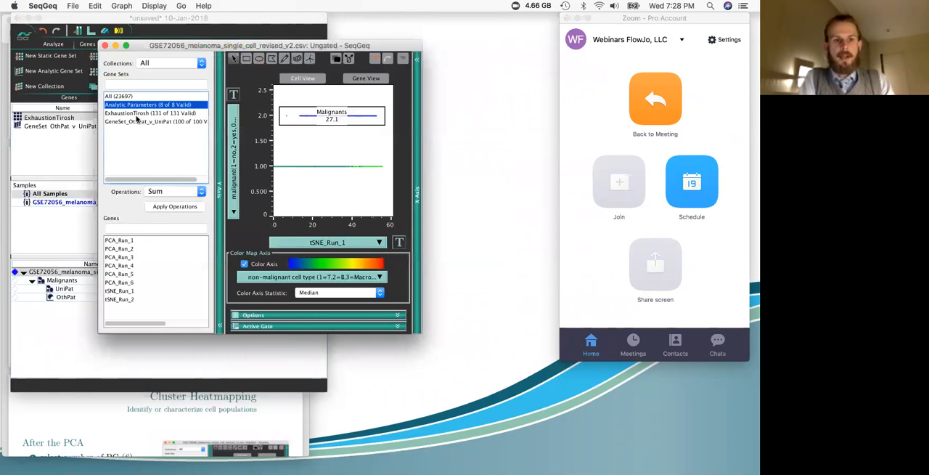
{"action": "left_click", "coordinate": [129, 300]}
{"action": "left_click_drag", "start_coordinate": [297, 47], "coordinate": [412, 54]}
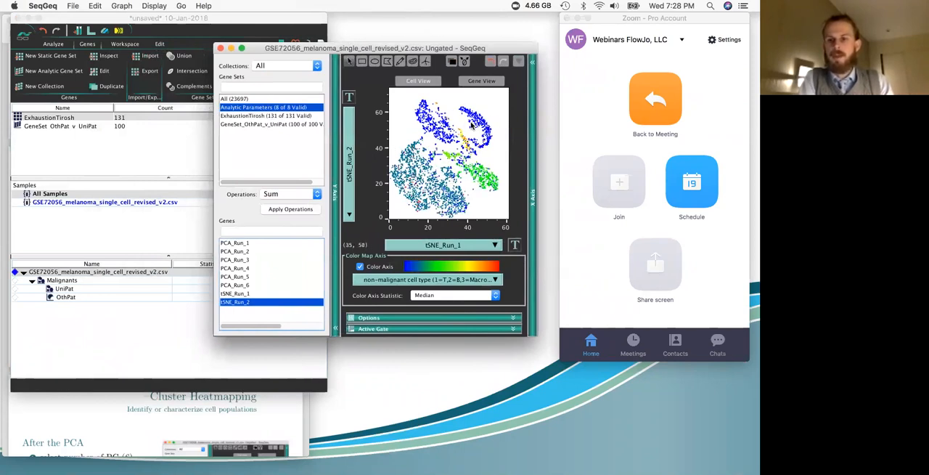
Step: Color the tSNE plot by the sum of the ExhaustionTirosh gene set
{"action": "left_click", "coordinate": [442, 281]}
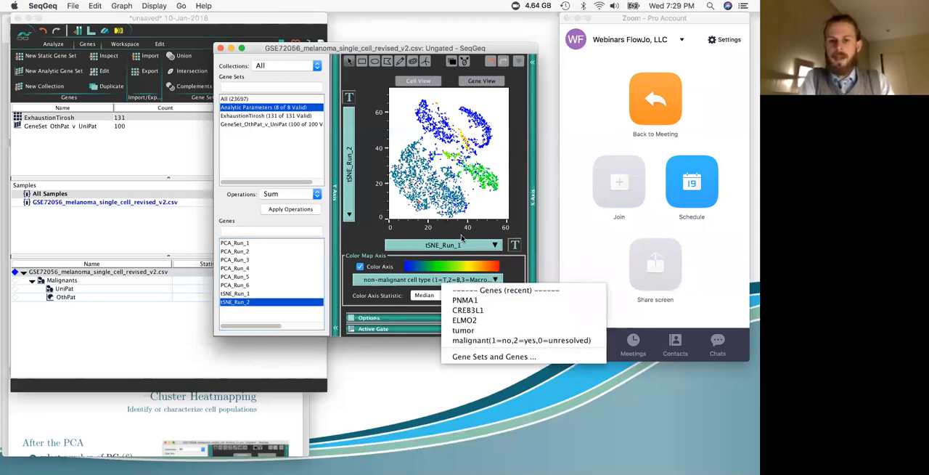
{"action": "key", "text": "Return"}
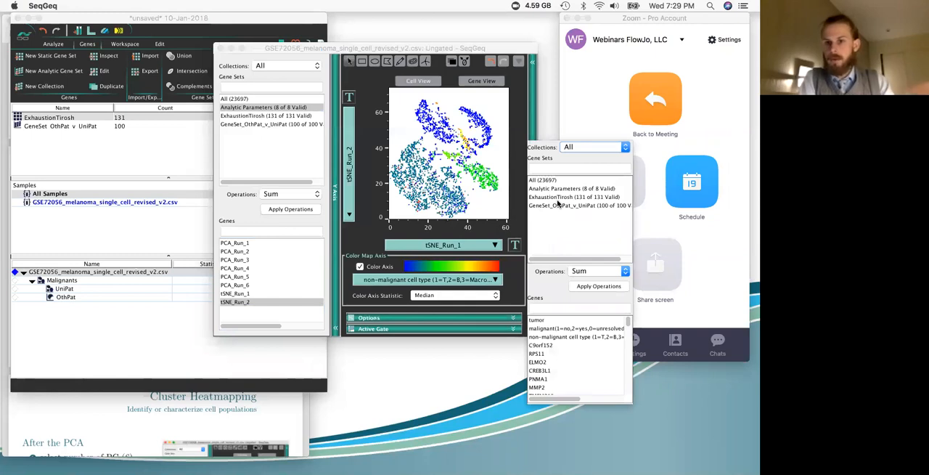
{"action": "left_click", "coordinate": [567, 200]}
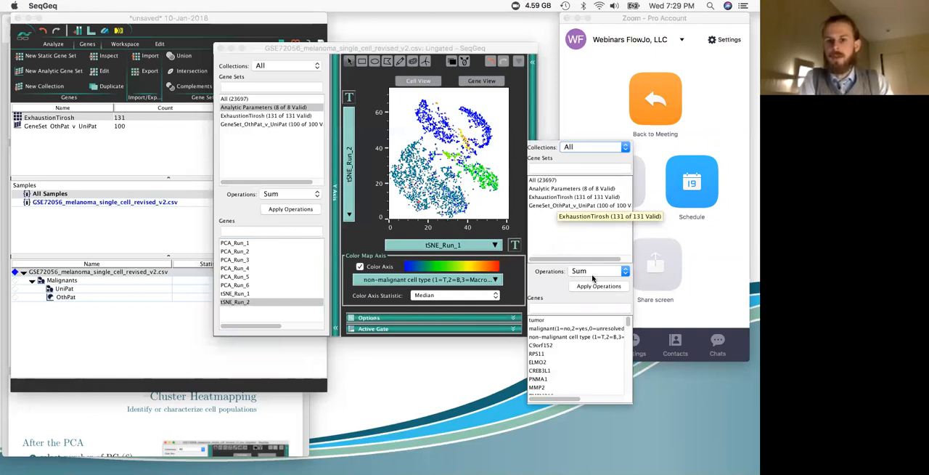
{"action": "left_click", "coordinate": [593, 288]}
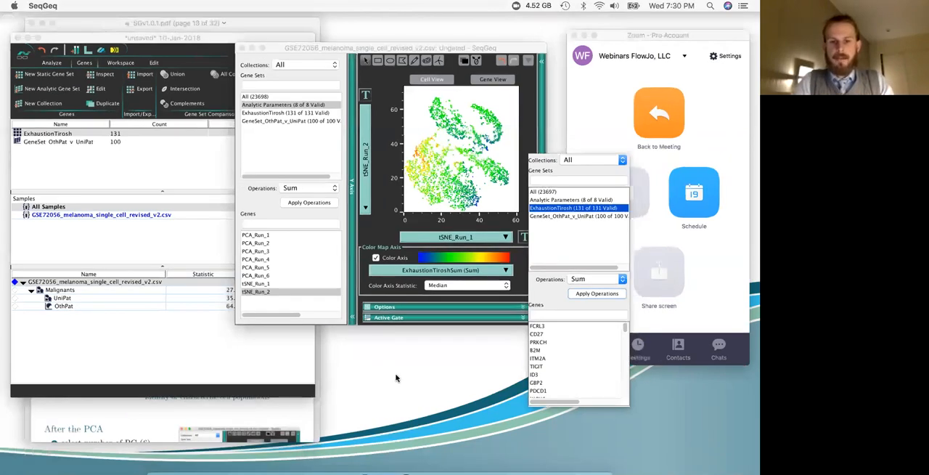
Step: Import the whole Palmer gene sets folder from Finder into the SeqGeq workspace as a collection and expand it
{"action": "mouse_move", "coordinate": [161, 450]}
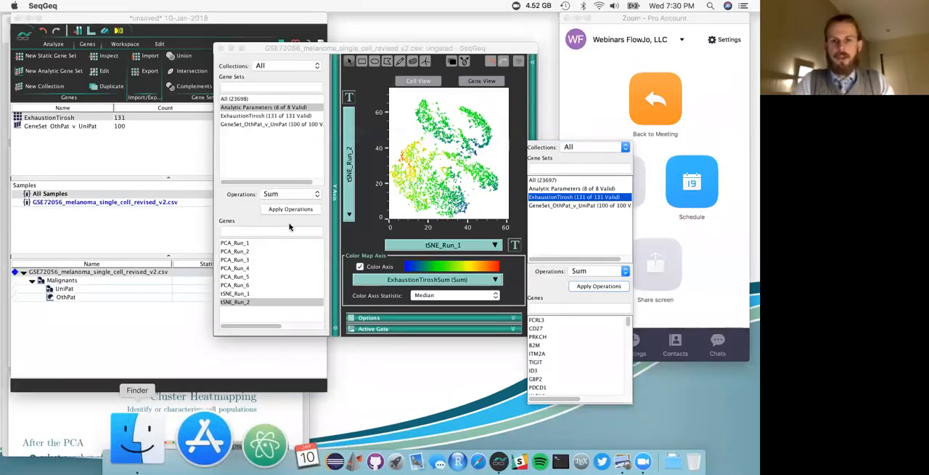
{"action": "left_click", "coordinate": [127, 439]}
{"action": "left_click", "coordinate": [174, 126]}
{"action": "double_click", "coordinate": [315, 116]}
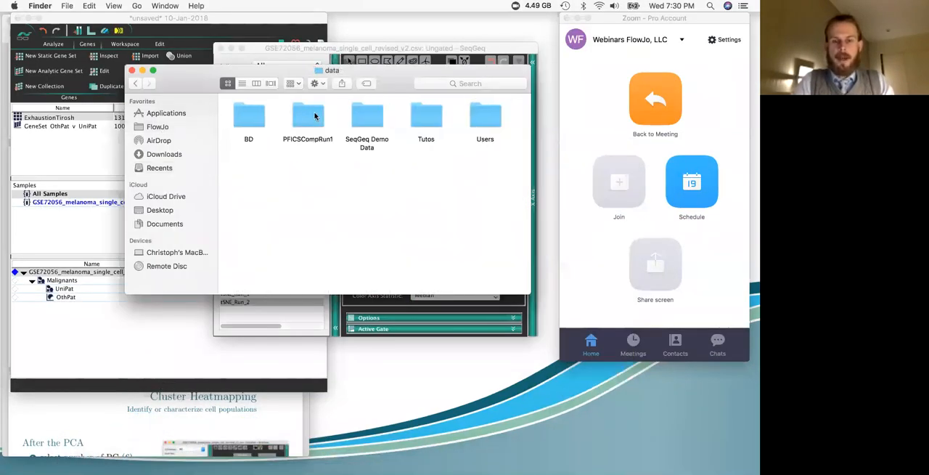
{"action": "double_click", "coordinate": [359, 113]}
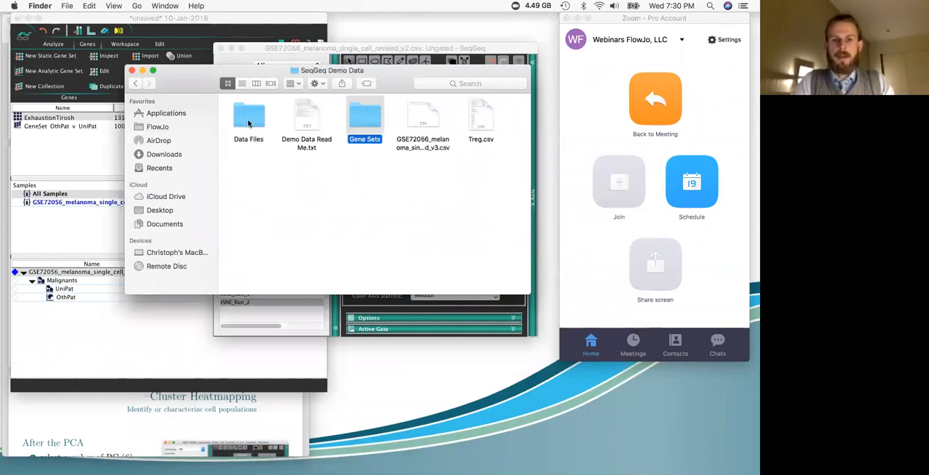
{"action": "double_click", "coordinate": [356, 119]}
{"action": "left_click_drag", "start_coordinate": [251, 117], "coordinate": [36, 121]}
{"action": "left_click", "coordinate": [34, 119]}
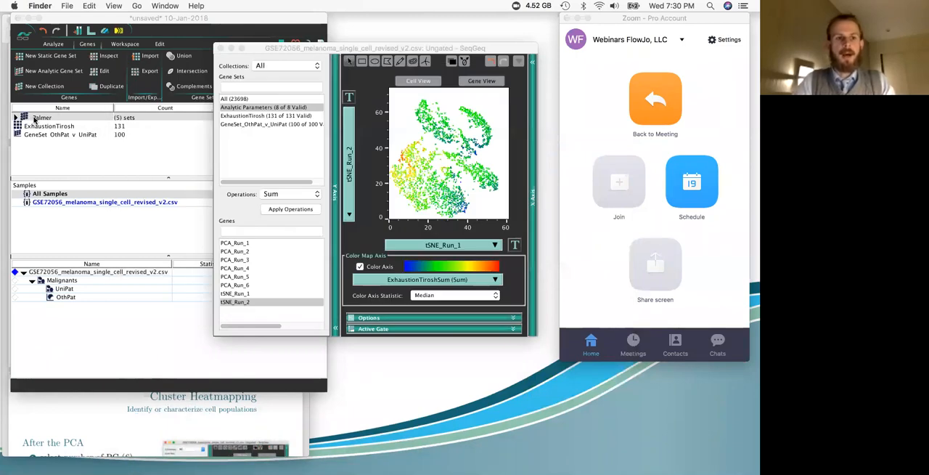
{"action": "left_click", "coordinate": [16, 118]}
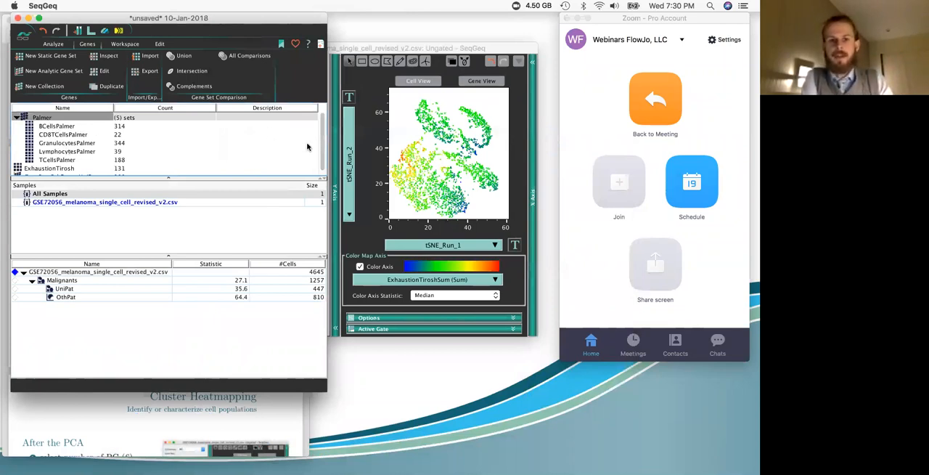
Step: Reopen the ungated sample graph and plot the sum of the BCellsPalmer gene set on the Y axis
{"action": "left_click", "coordinate": [354, 46]}
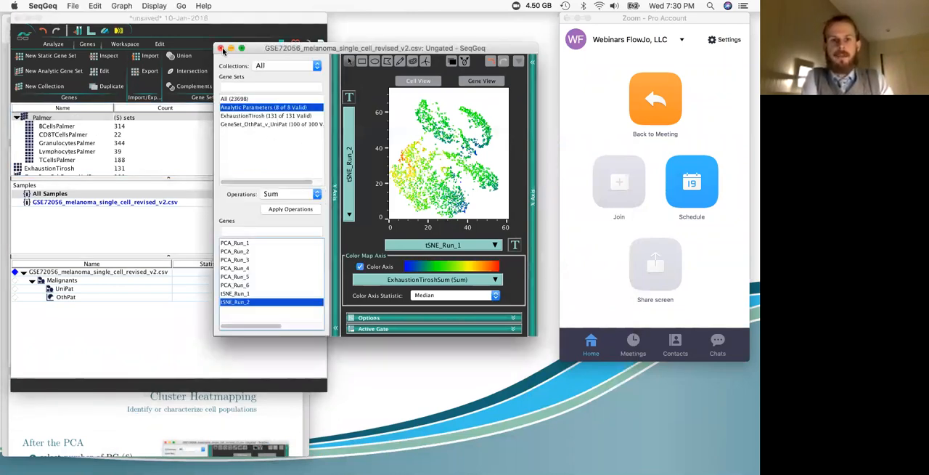
{"action": "left_click", "coordinate": [223, 50]}
{"action": "left_click", "coordinate": [134, 272]}
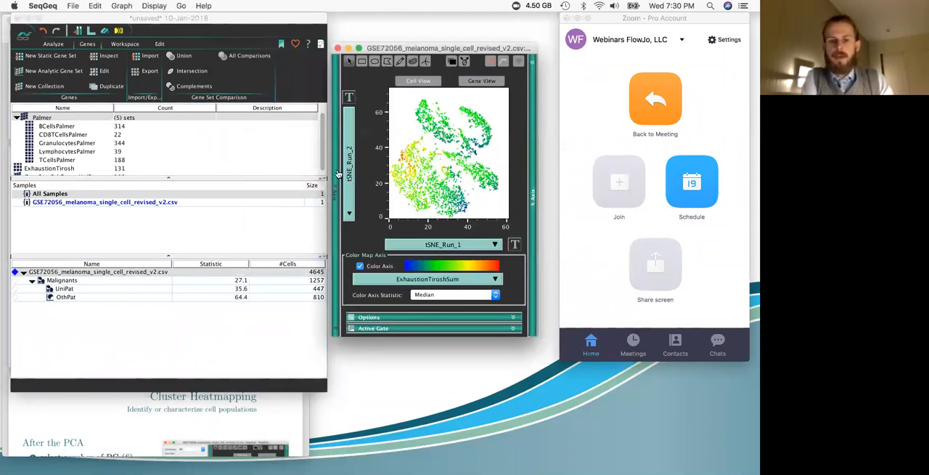
{"action": "left_click", "coordinate": [338, 175]}
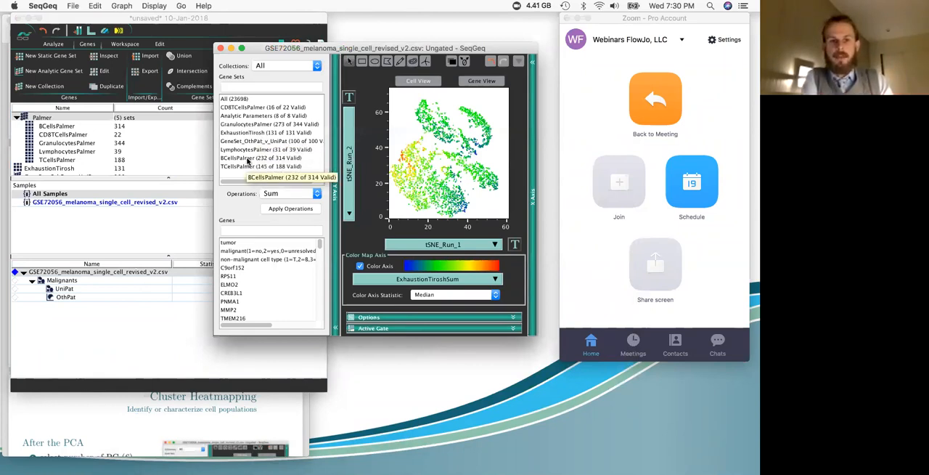
{"action": "left_click", "coordinate": [248, 159]}
{"action": "left_click", "coordinate": [284, 208]}
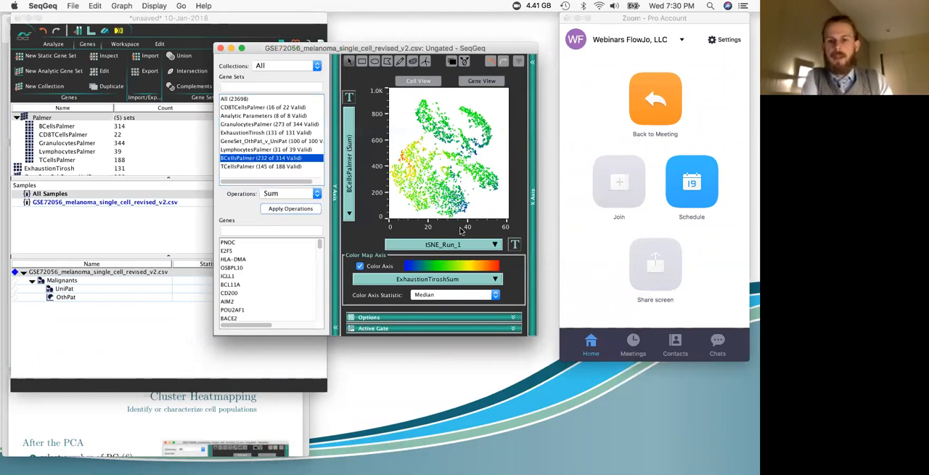
Step: Plot the sum of the TCellsPalmer gene set on the X axis of the ungated graph and collapse both axis selectors
{"action": "left_click", "coordinate": [532, 218]}
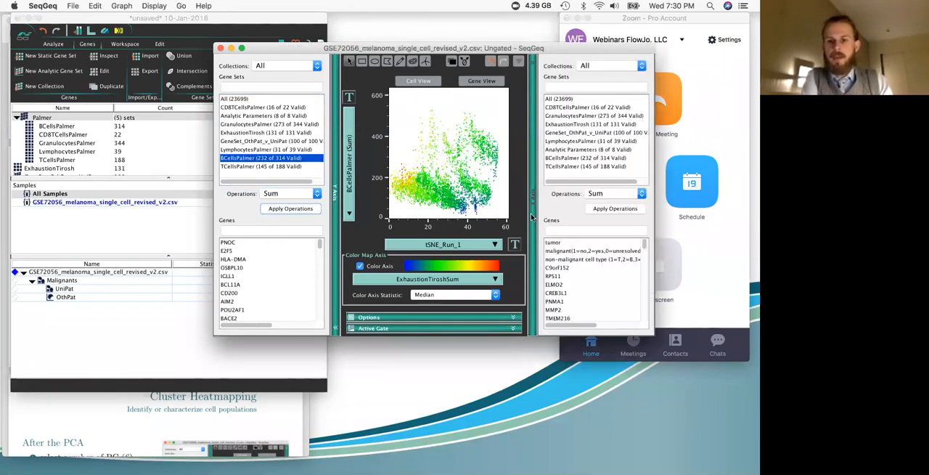
{"action": "left_click", "coordinate": [568, 166]}
{"action": "left_click", "coordinate": [603, 209]}
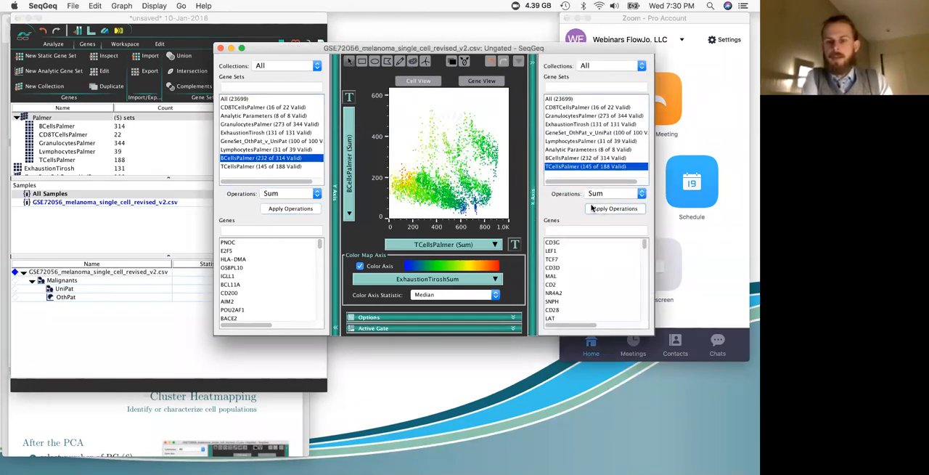
{"action": "left_click", "coordinate": [532, 136]}
{"action": "left_click", "coordinate": [336, 149]}
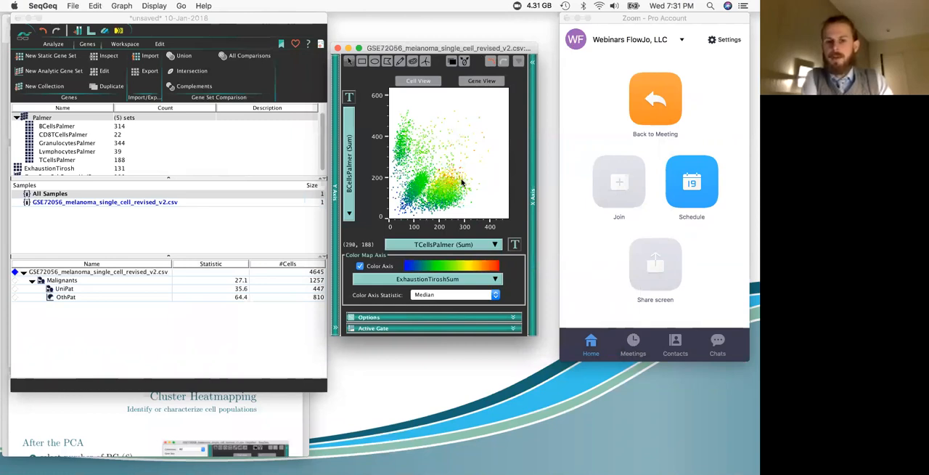
Step: Color the BCellsPalmer versus TCellsPalmer plot by the non-malignant cell type parameter
{"action": "left_click", "coordinate": [417, 281]}
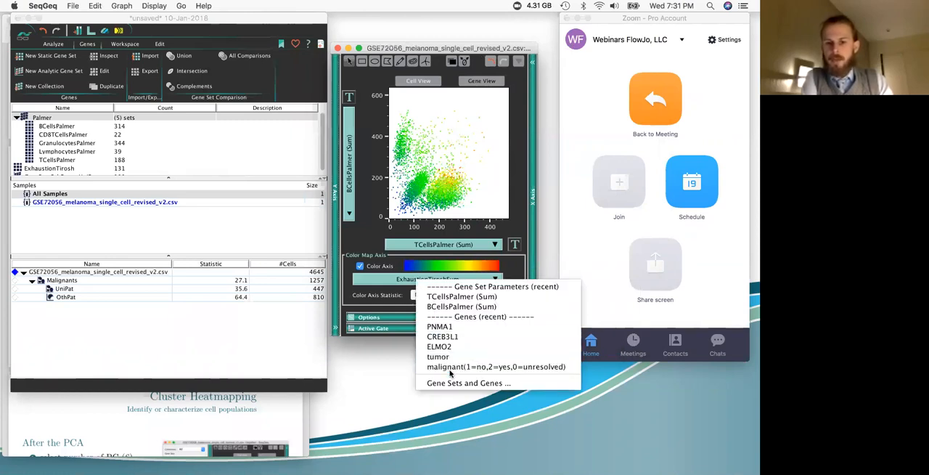
{"action": "left_click", "coordinate": [451, 384]}
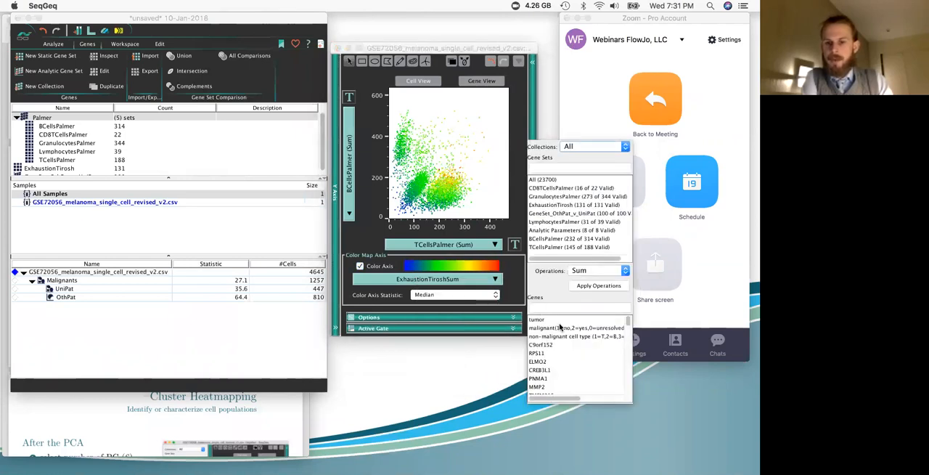
{"action": "left_click", "coordinate": [567, 336]}
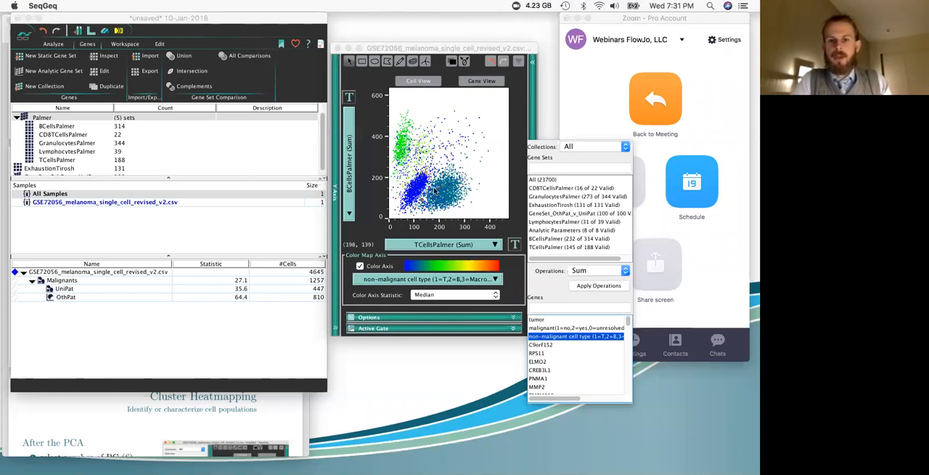
Step: Draw an elliptical gate around the cluster with high TCellsPalmer and low BCellsPalmer sums and name it "T cells"
{"action": "left_click", "coordinate": [375, 63]}
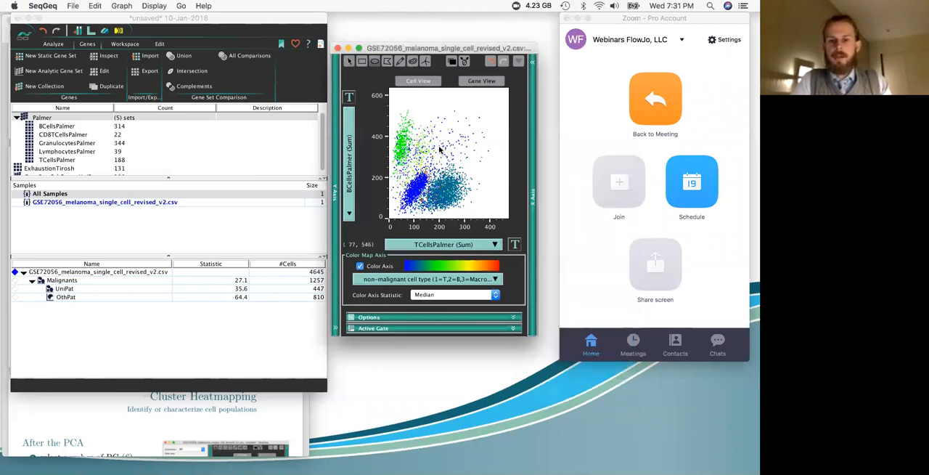
{"action": "left_click_drag", "start_coordinate": [474, 158], "coordinate": [427, 215]}
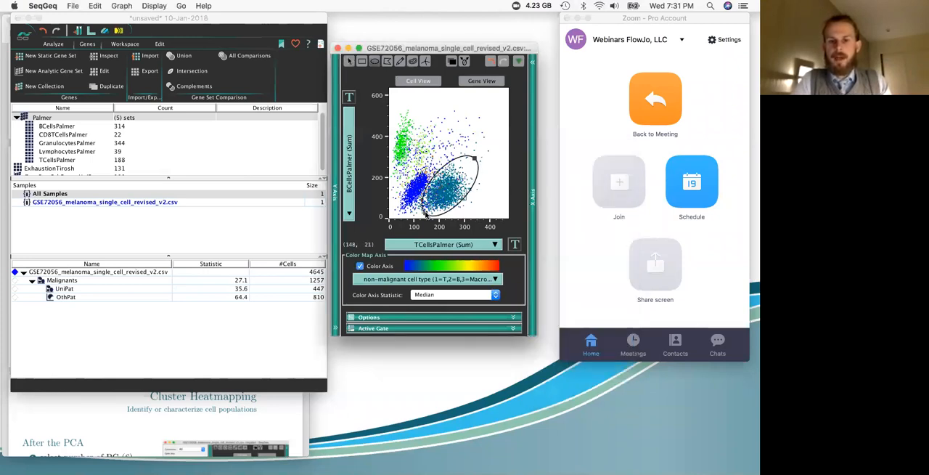
{"action": "type", "text": "T cells"}
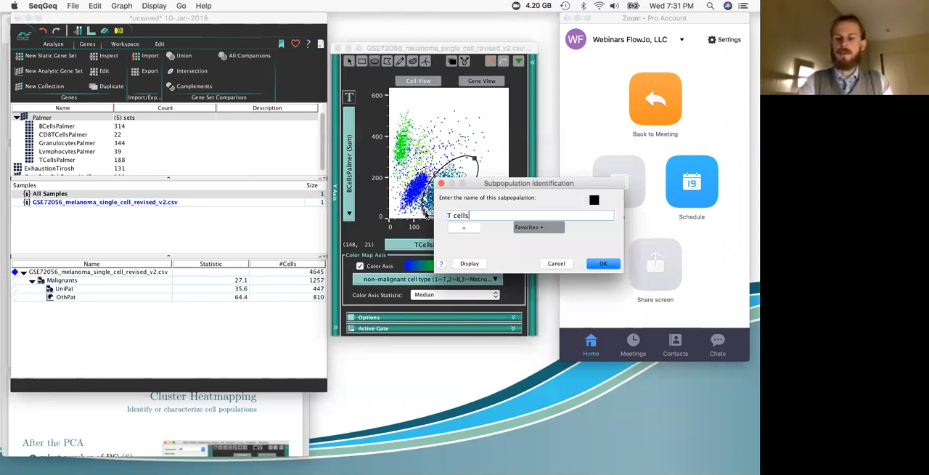
{"action": "key", "text": "Return"}
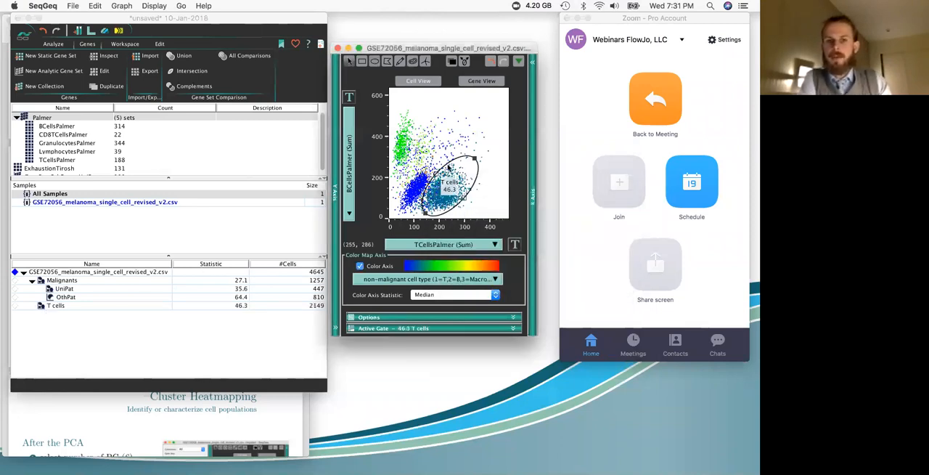
Step: Start a new static gene set named "CCRs" and filter its available genes by "ccr"
{"action": "left_click", "coordinate": [42, 59]}
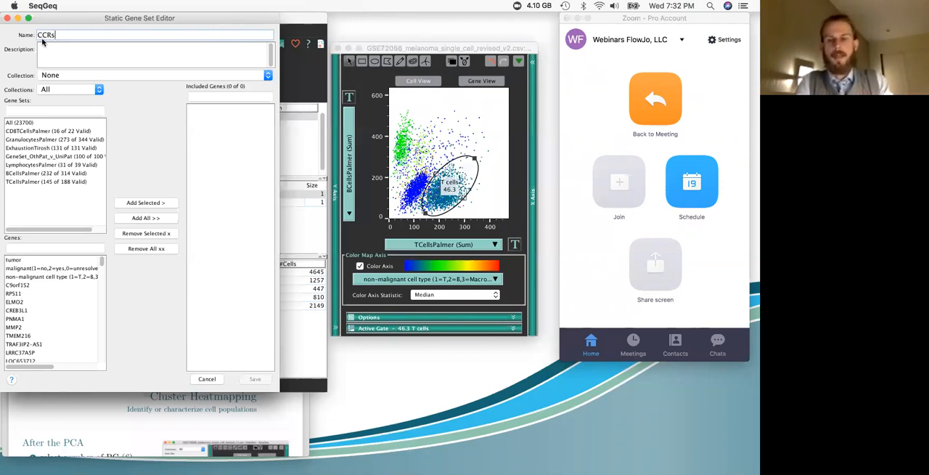
{"action": "left_click", "coordinate": [63, 249]}
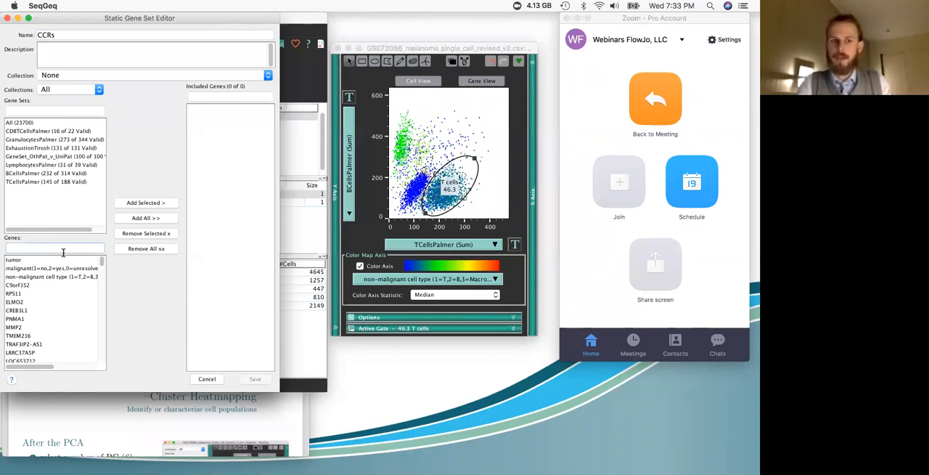
{"action": "type", "text": "ccr"}
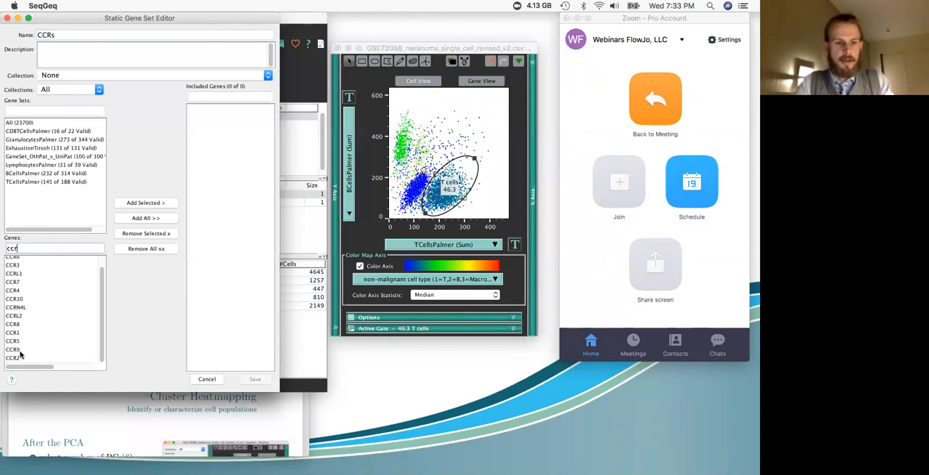
Step: Add genes CCR1 through CCR10 to the CCRs set without CCRL1, CCRL2 and CCRN4L, save it, and collapse the Palmer collection
{"action": "left_click", "coordinate": [21, 356]}
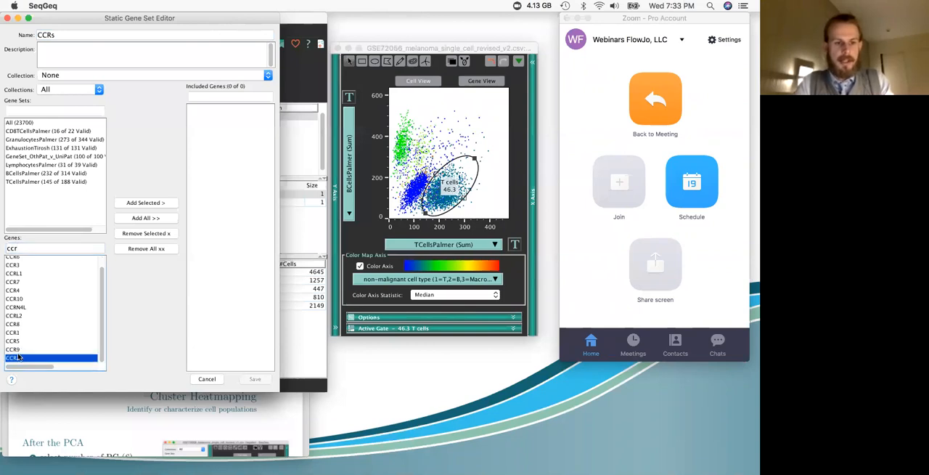
{"action": "left_click", "coordinate": [14, 325], "text": "shift"}
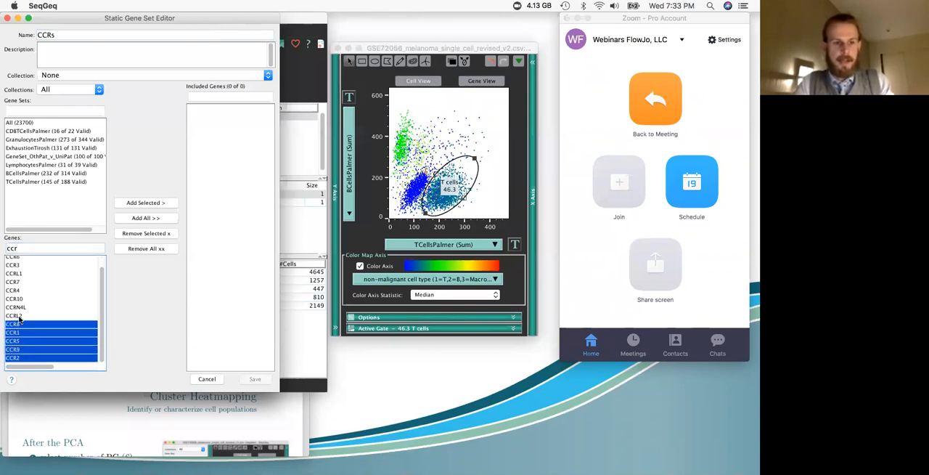
{"action": "left_click", "coordinate": [16, 298], "text": "super"}
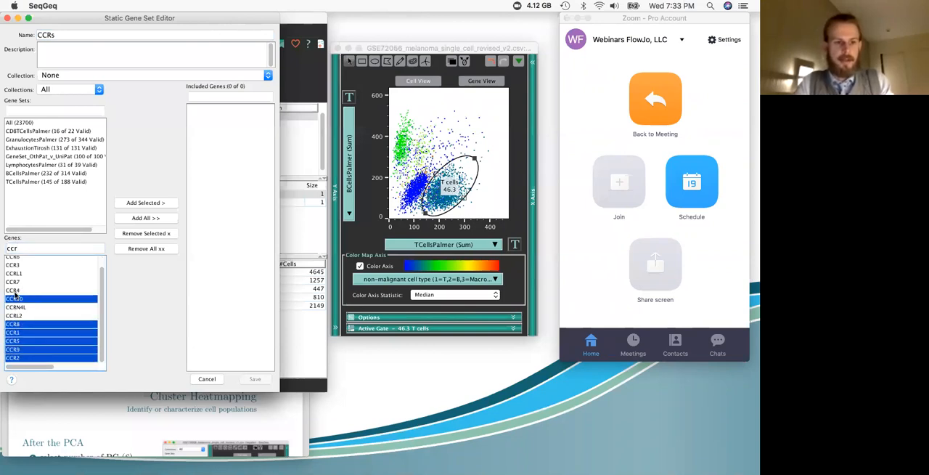
{"action": "left_click", "coordinate": [14, 289], "text": "super"}
{"action": "left_click", "coordinate": [16, 281], "text": "super"}
{"action": "left_click", "coordinate": [16, 266], "text": "super"}
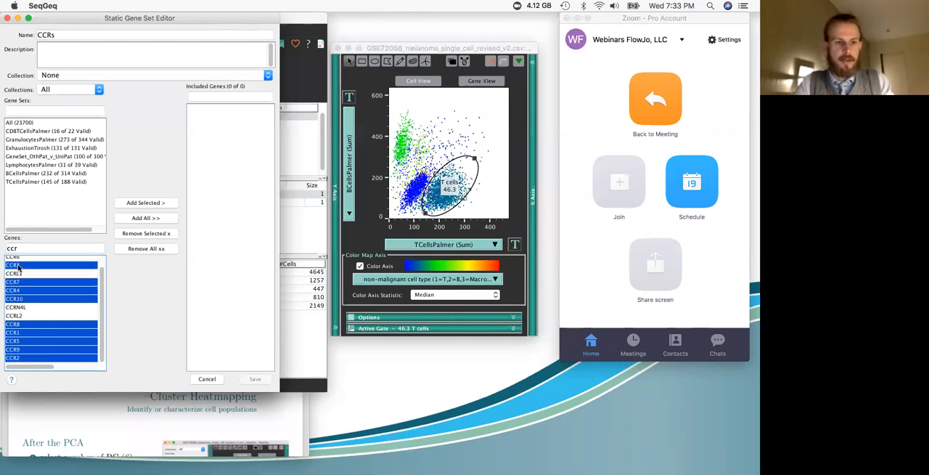
{"action": "scroll", "coordinate": [16, 261], "scroll_direction": "up", "scroll_amount": 1}
{"action": "left_click", "coordinate": [16, 259], "text": "super"}
{"action": "left_click", "coordinate": [143, 202]}
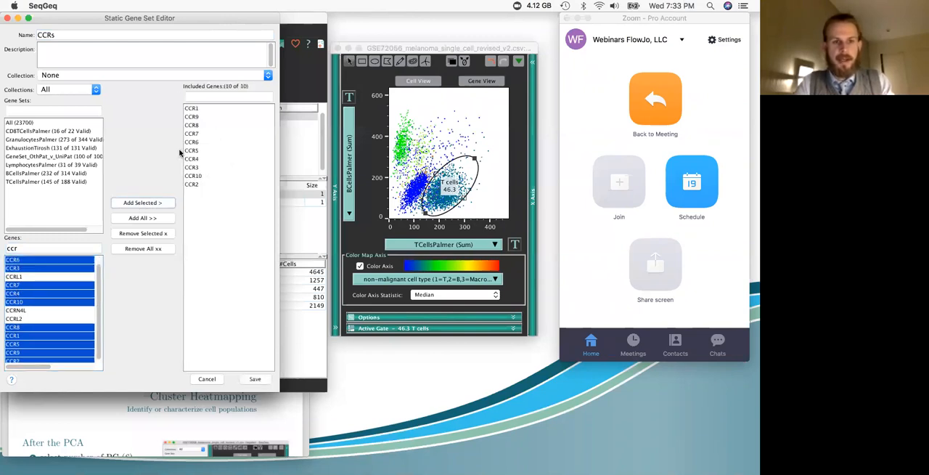
{"action": "left_click", "coordinate": [255, 378]}
{"action": "left_click", "coordinate": [16, 117]}
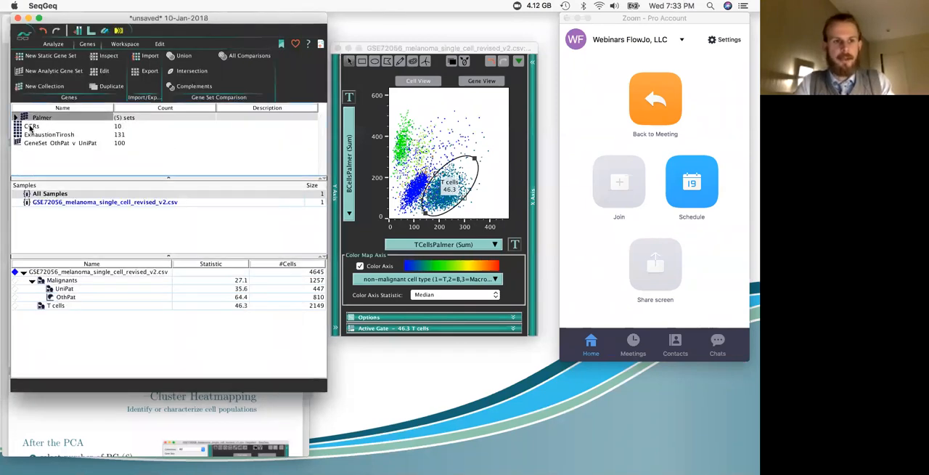
{"action": "left_click", "coordinate": [119, 127]}
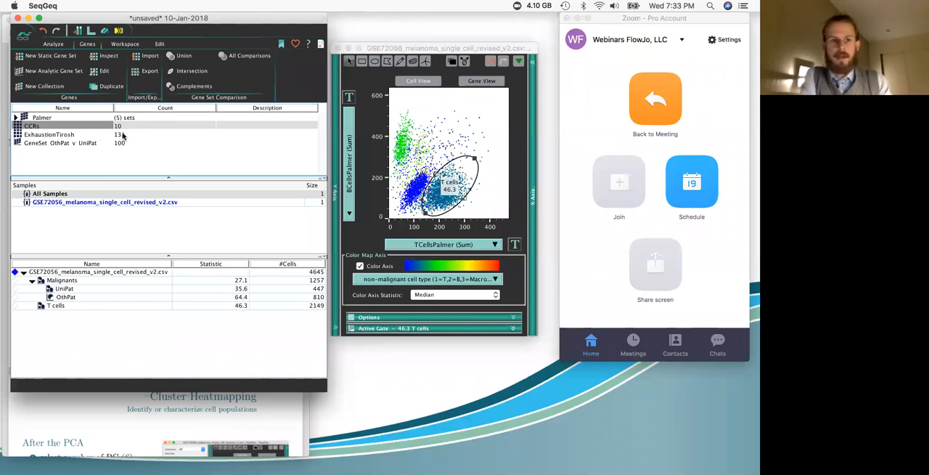
Step: Open the T cells population graph and plot the gene FOXP3 on its Y axis
{"action": "left_click", "coordinate": [100, 306]}
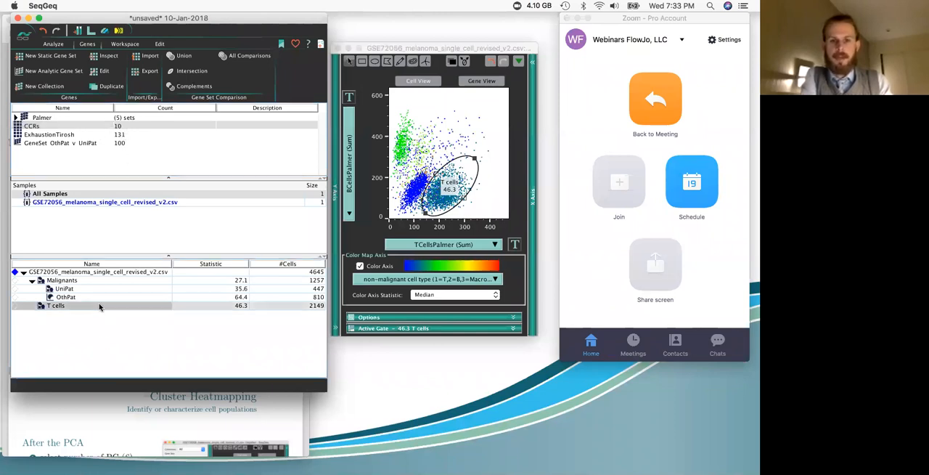
{"action": "double_click", "coordinate": [99, 307]}
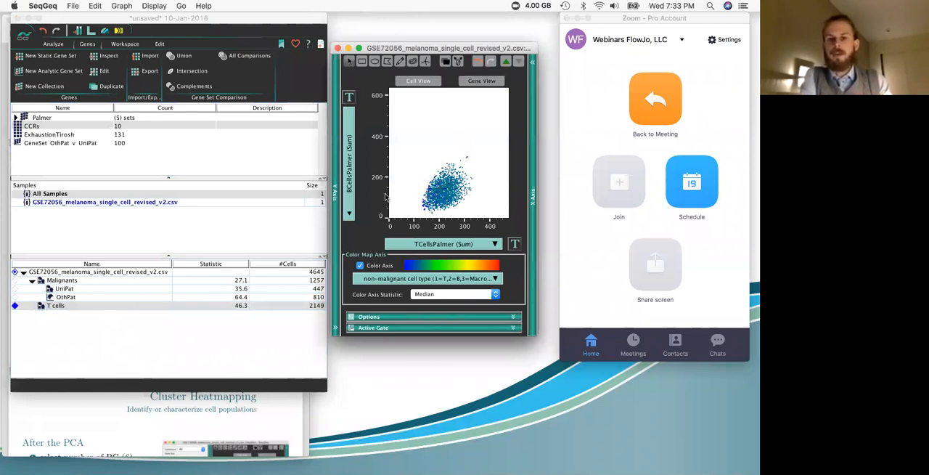
{"action": "left_click", "coordinate": [336, 188]}
{"action": "left_click", "coordinate": [260, 231]}
{"action": "type", "text": "Foo"}
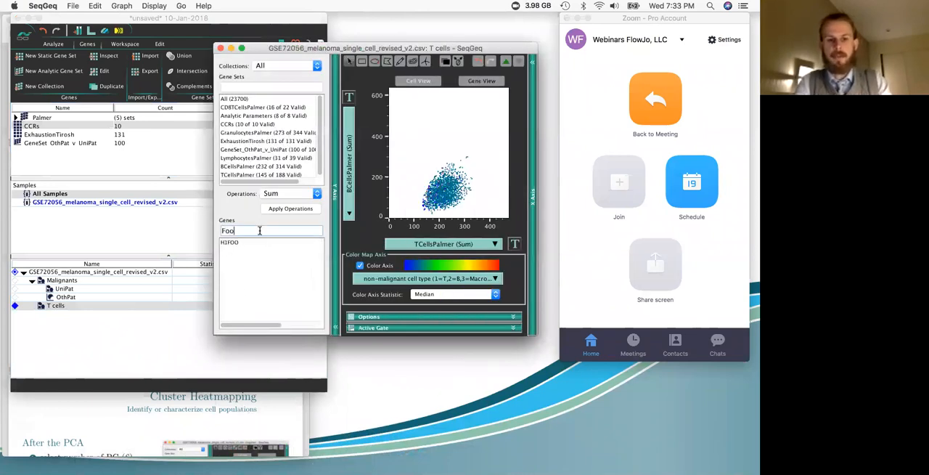
{"action": "key", "text": "BackSpace"}
{"action": "type", "text": "xP"}
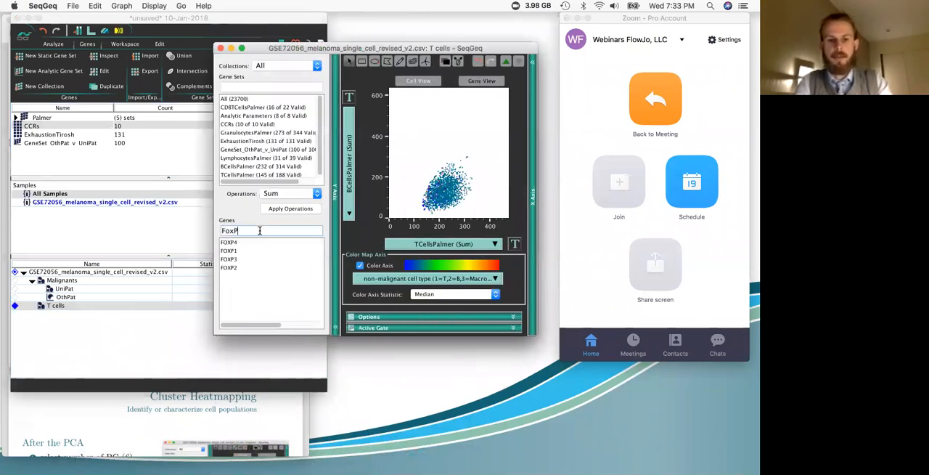
{"action": "left_click", "coordinate": [238, 258]}
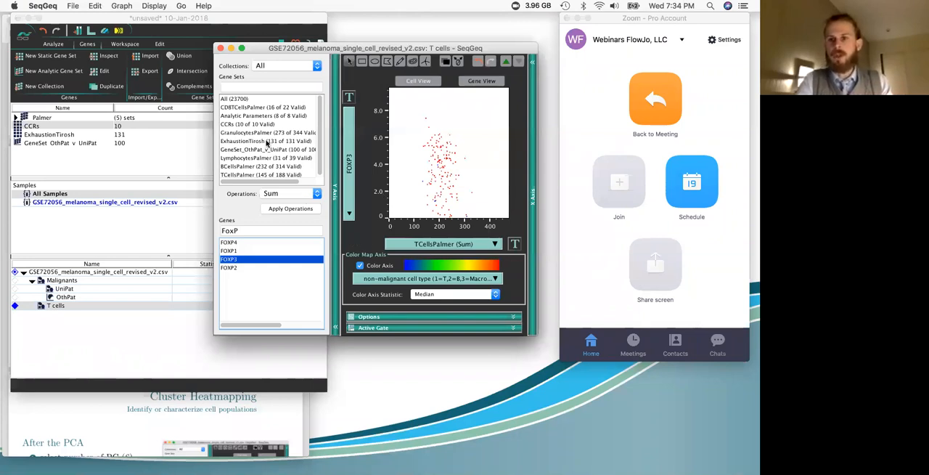
Step: Draw a rectangular gate around the T cells with FOXP3 above about 0.59 and name it "Treg"
{"action": "left_click", "coordinate": [363, 62]}
{"action": "left_click_drag", "start_coordinate": [395, 95], "coordinate": [489, 210]}
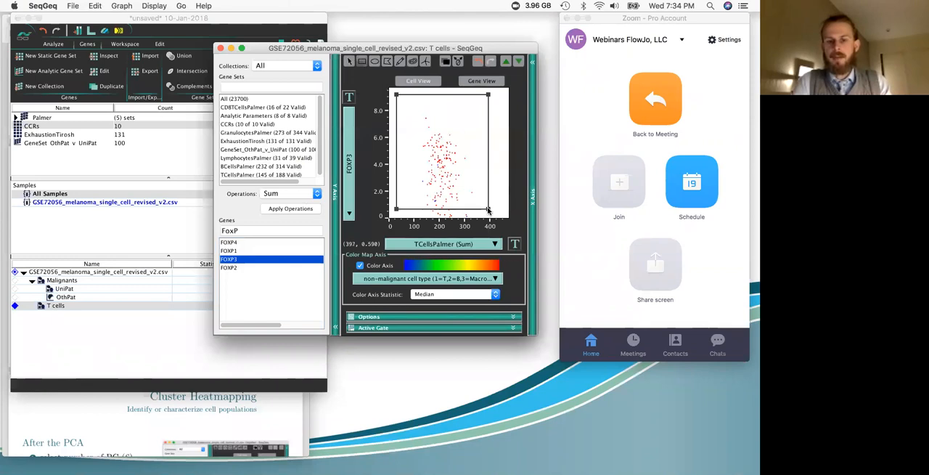
{"action": "type", "text": "tr"}
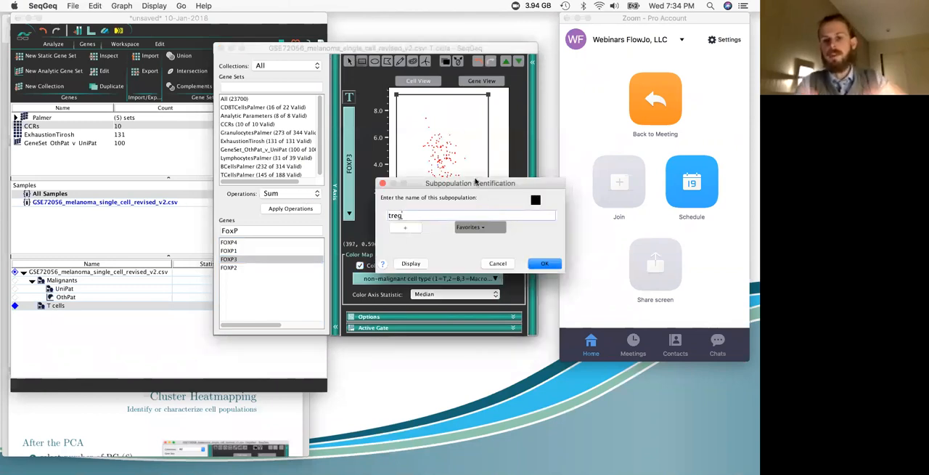
{"action": "type", "text": "eg"}
{"action": "key", "text": "BackSpace"}
{"action": "key", "text": "BackSpace"}
{"action": "key", "text": "BackSpace"}
{"action": "key", "text": "BackSpace"}
{"action": "type", "text": "Treg"}
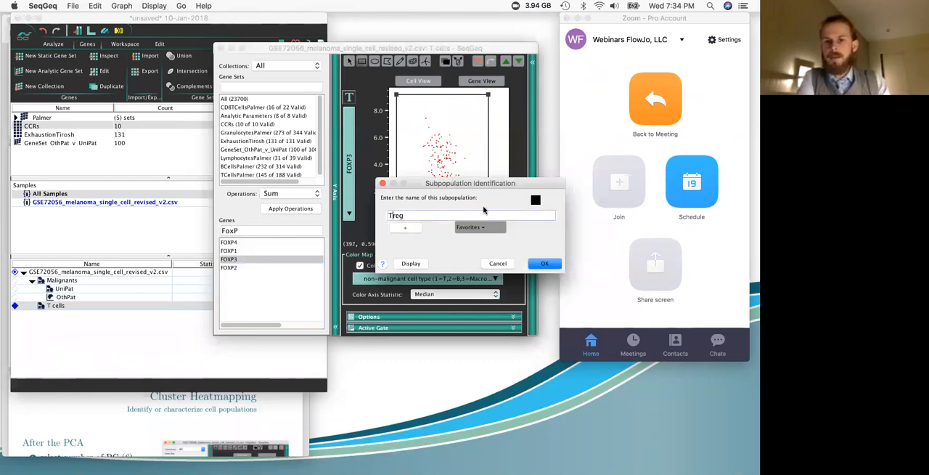
{"action": "left_click", "coordinate": [537, 264]}
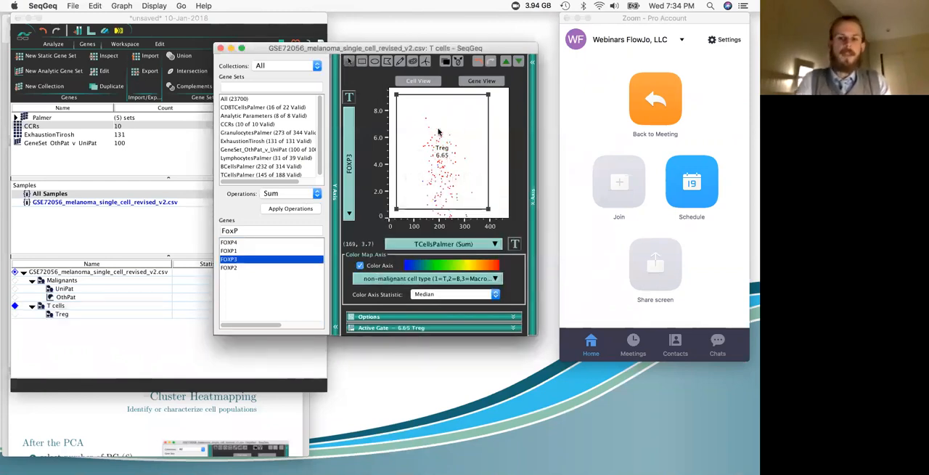
Step: Close both graph windows and select the Treg population in the workspace
{"action": "left_click", "coordinate": [221, 48]}
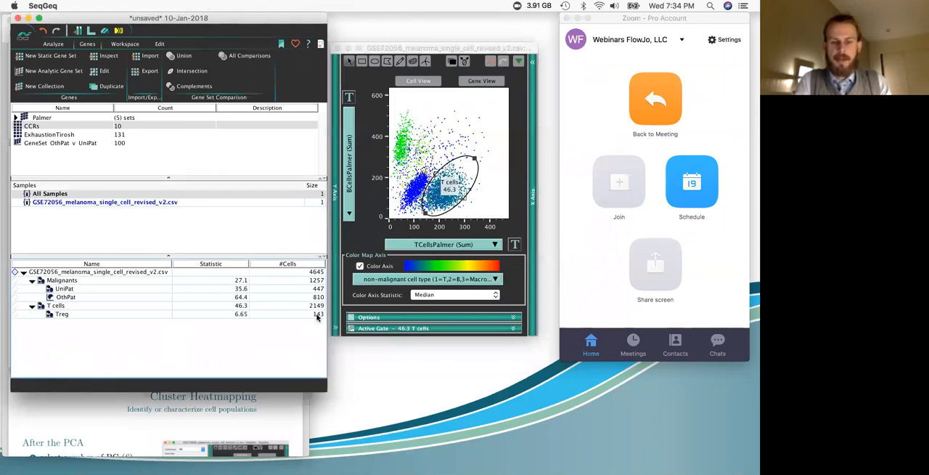
{"action": "left_click", "coordinate": [337, 48]}
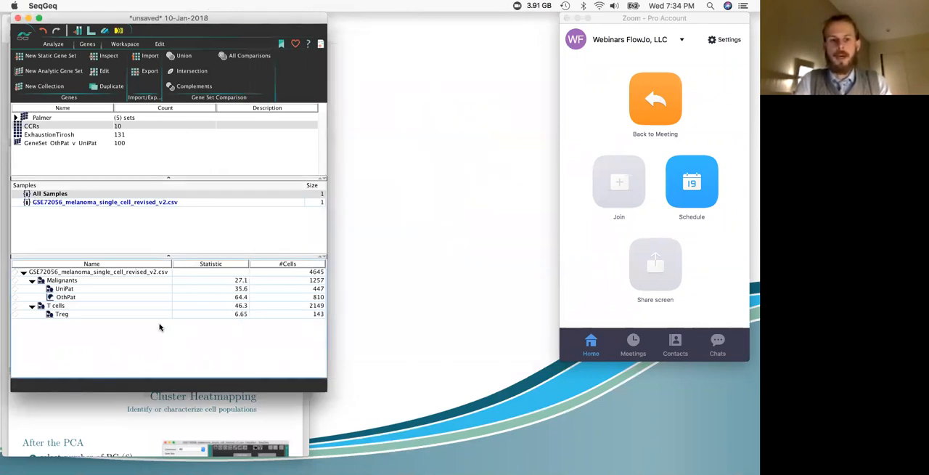
{"action": "left_click", "coordinate": [123, 315]}
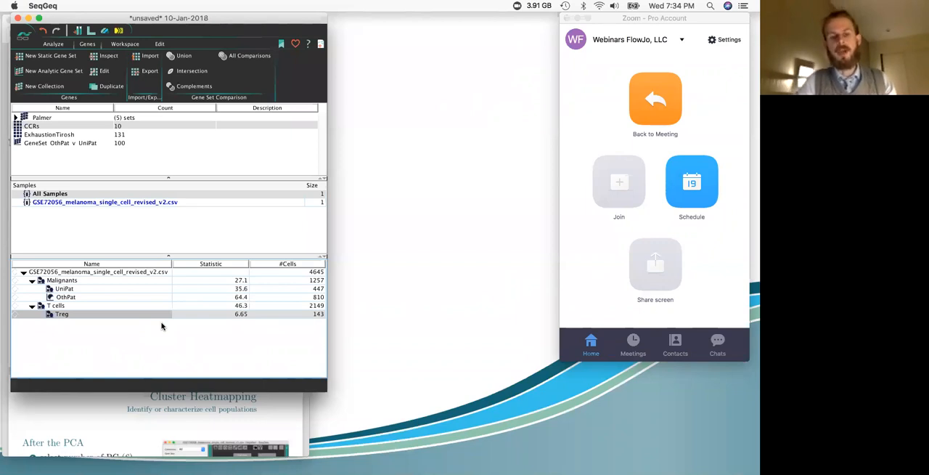
Step: Open the layout editor beside the populations and add the ungated sample's plot to the empty layout
{"action": "left_click", "coordinate": [90, 31]}
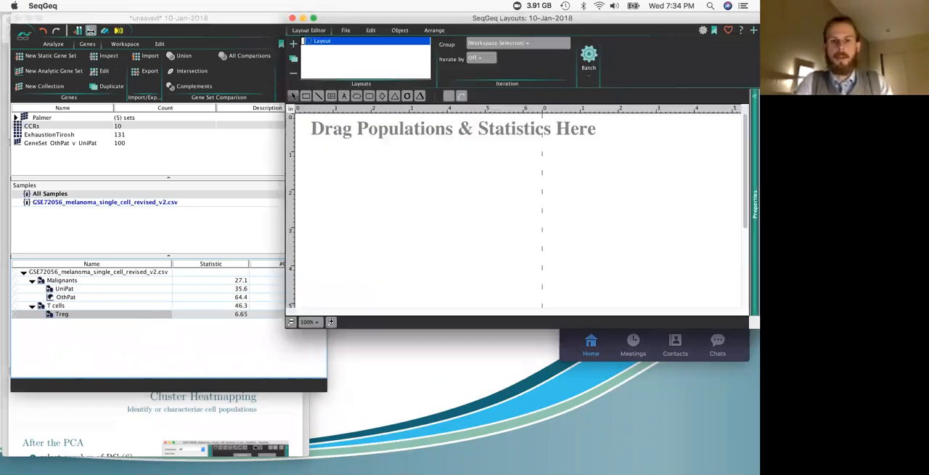
{"action": "left_click_drag", "start_coordinate": [493, 19], "coordinate": [392, 65]}
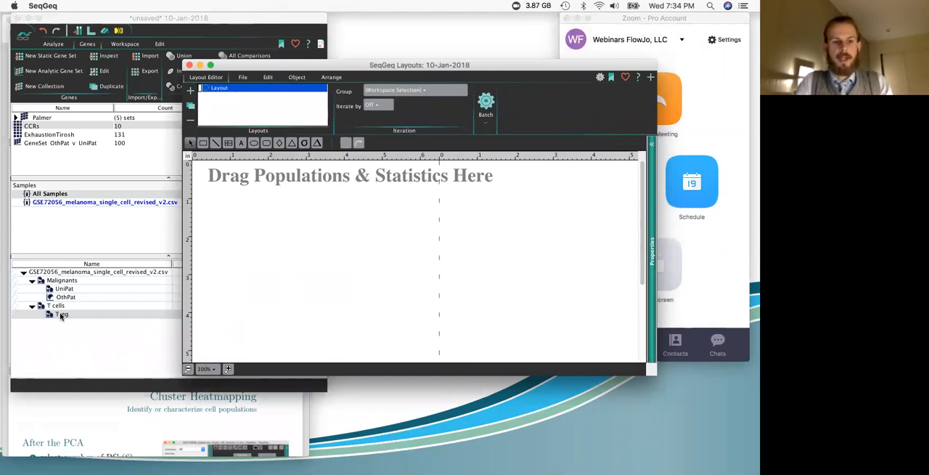
{"action": "left_click_drag", "start_coordinate": [61, 273], "coordinate": [394, 220]}
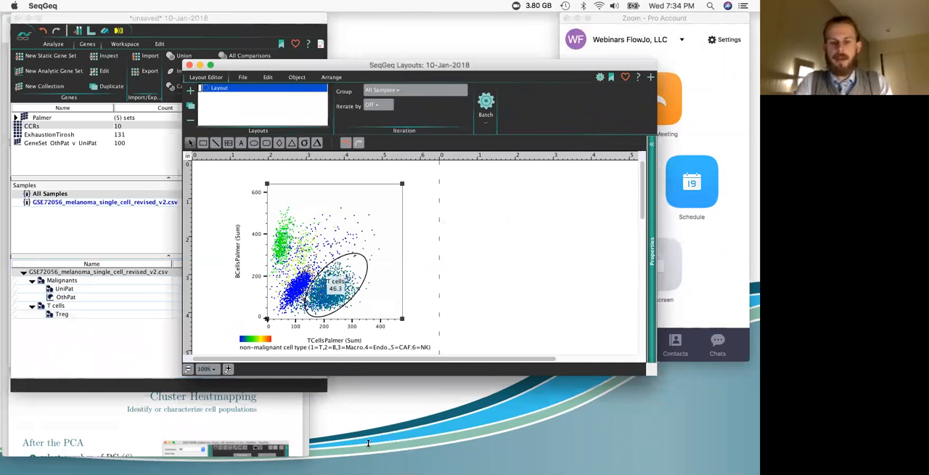
Step: Enlarge the layout editor window vertically and move the ungated plot slightly toward the page's upper-left corner
{"action": "left_click_drag", "start_coordinate": [368, 443], "coordinate": [368, 453]}
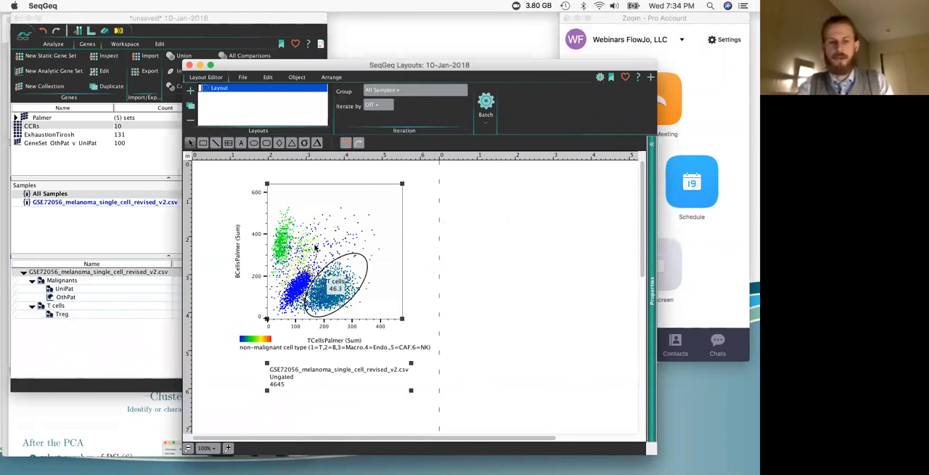
{"action": "left_click_drag", "start_coordinate": [310, 236], "coordinate": [294, 233]}
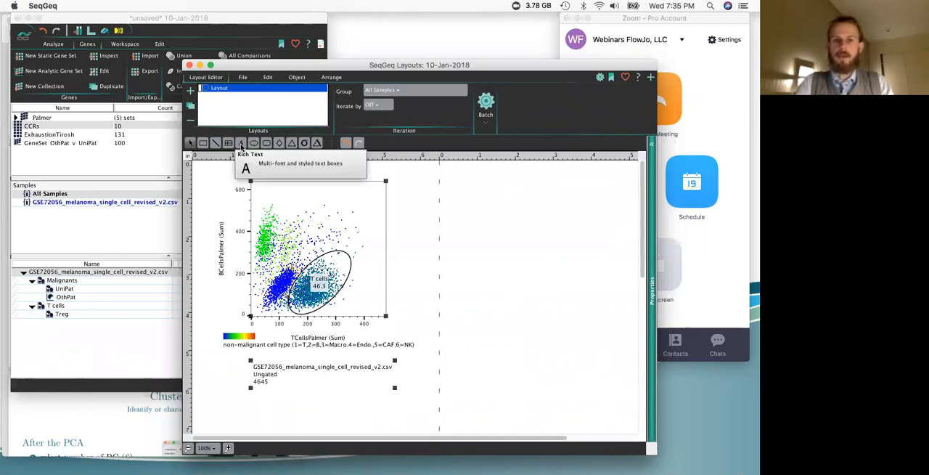
Step: Look through the image formats offered for exporting the layout without exporting anything
{"action": "left_click", "coordinate": [244, 77]}
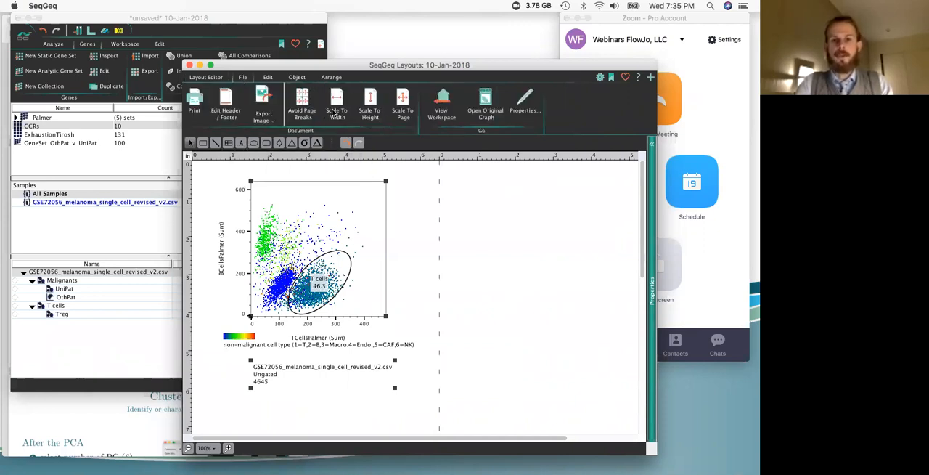
{"action": "left_click", "coordinate": [273, 125]}
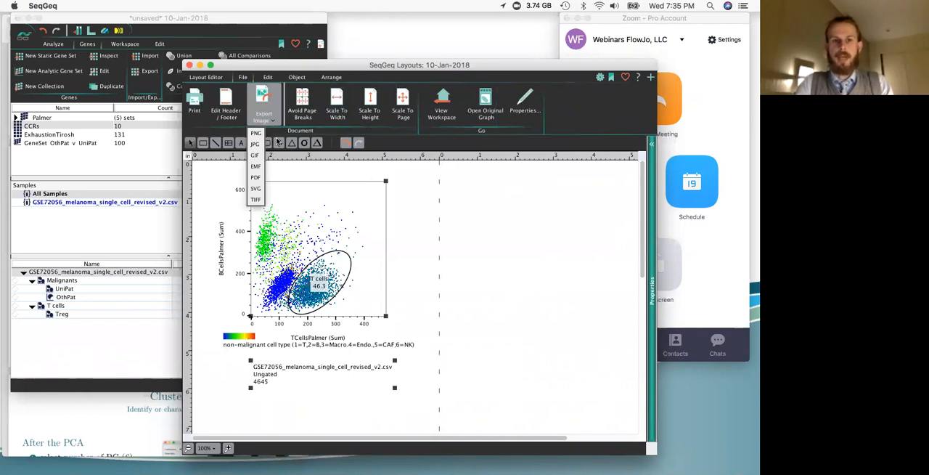
{"action": "left_click", "coordinate": [390, 196]}
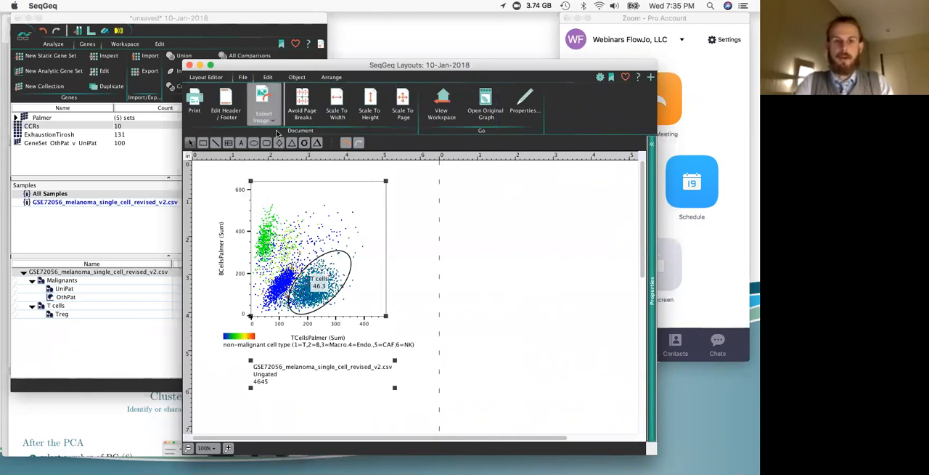
Step: Add a slight shadow to the ungated plot and its caption, and look over the arrangement options
{"action": "left_click", "coordinate": [297, 77]}
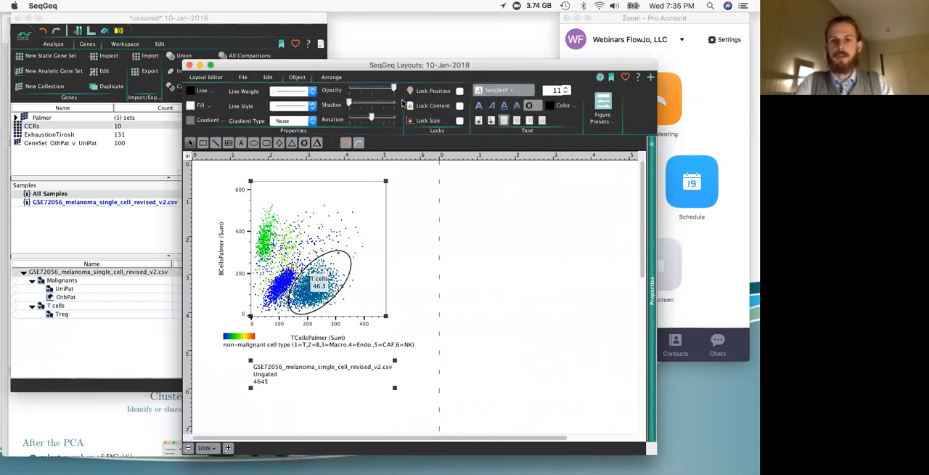
{"action": "left_click_drag", "start_coordinate": [349, 103], "coordinate": [355, 103]}
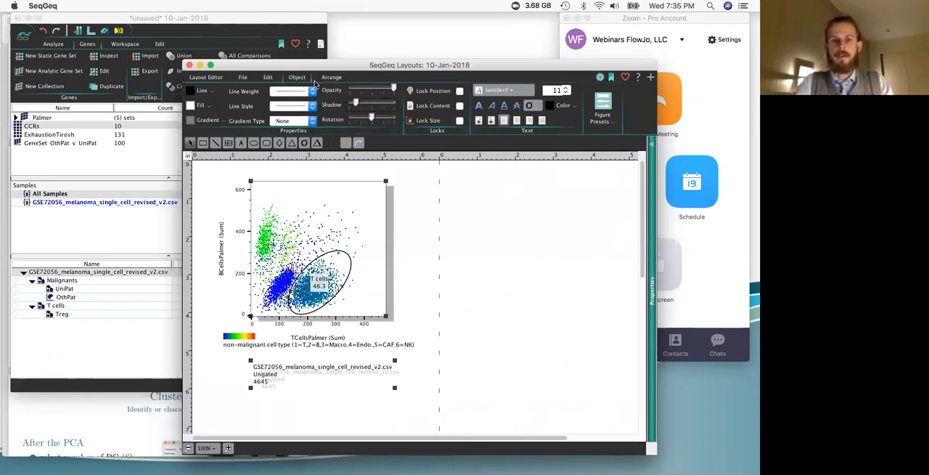
{"action": "left_click", "coordinate": [330, 78]}
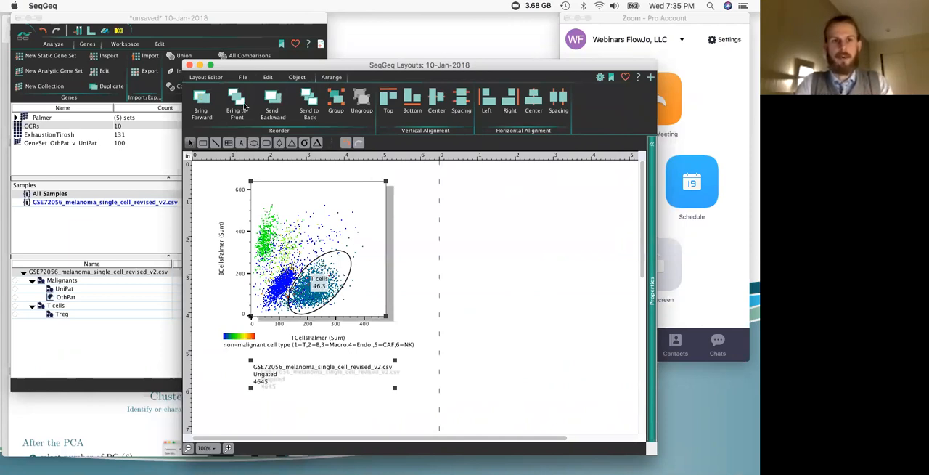
{"action": "left_click", "coordinate": [206, 77]}
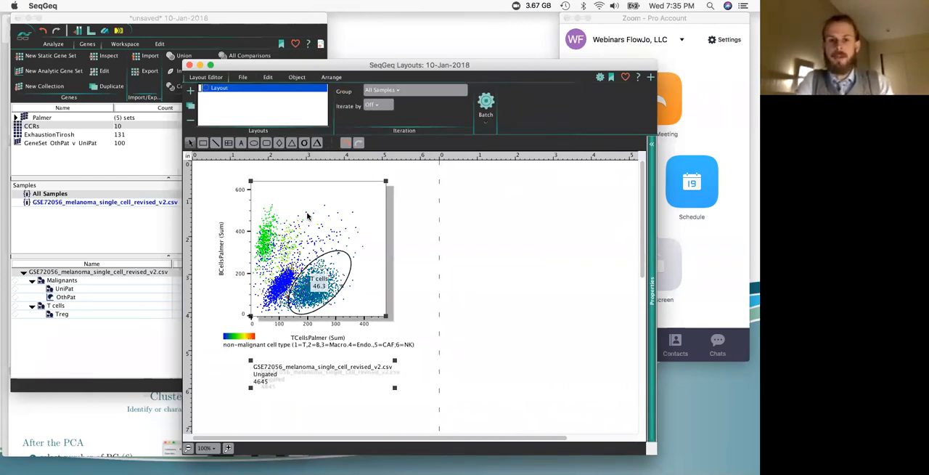
Step: Change the ungated plot's type from Heatmap Statistic to Pseudocolor and turn on its grid
{"action": "double_click", "coordinate": [317, 216]}
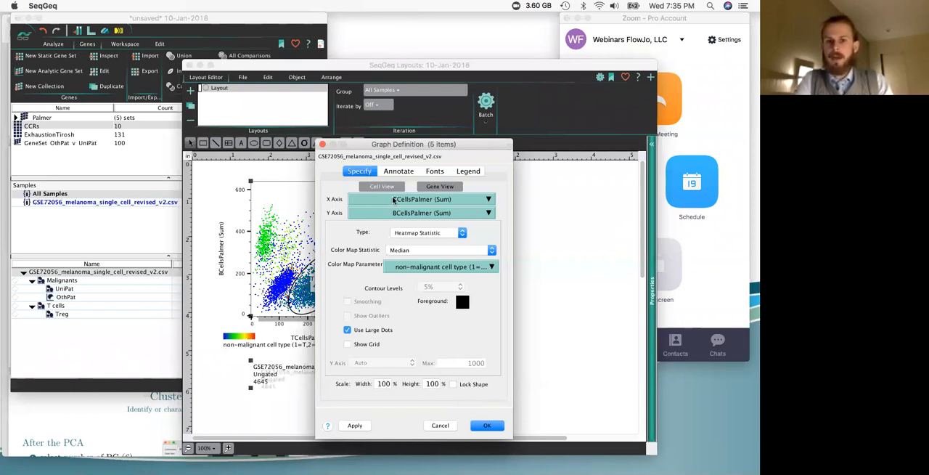
{"action": "left_click", "coordinate": [417, 233]}
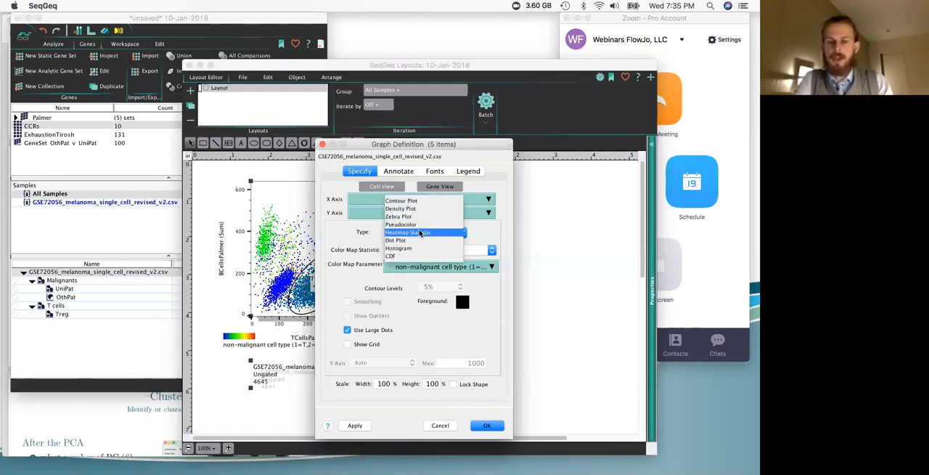
{"action": "left_click", "coordinate": [418, 233]}
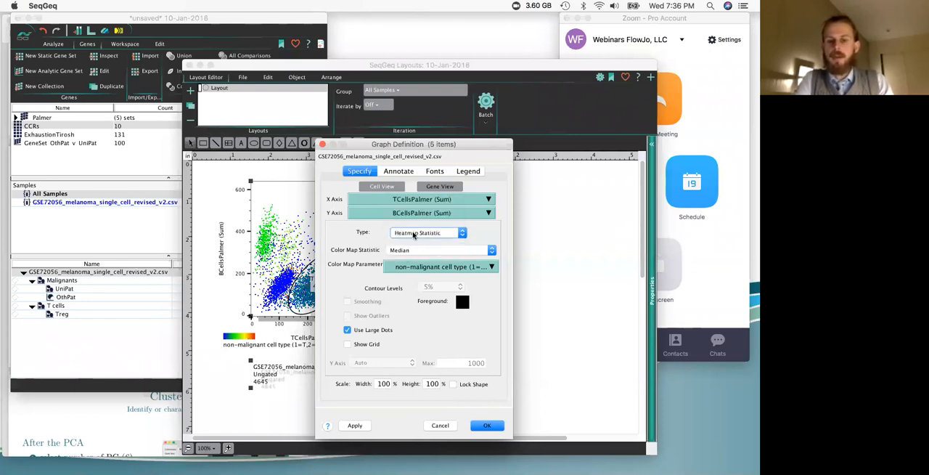
{"action": "left_click", "coordinate": [414, 234]}
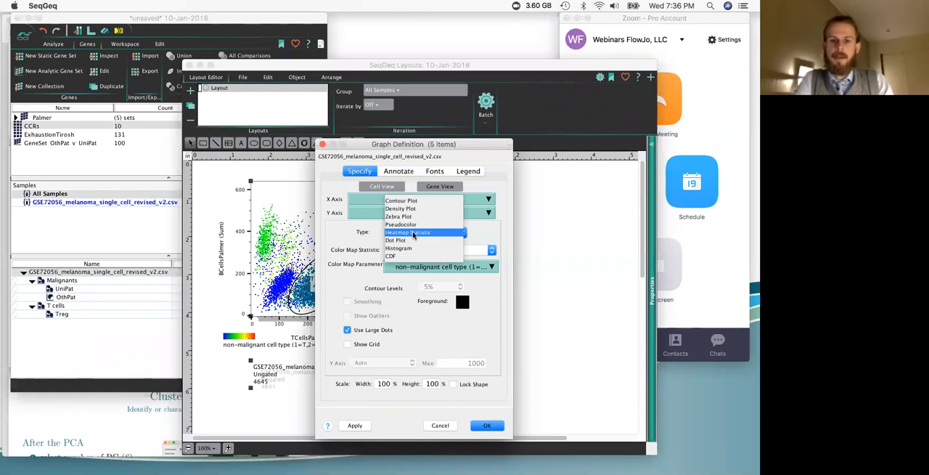
{"action": "left_click", "coordinate": [408, 225]}
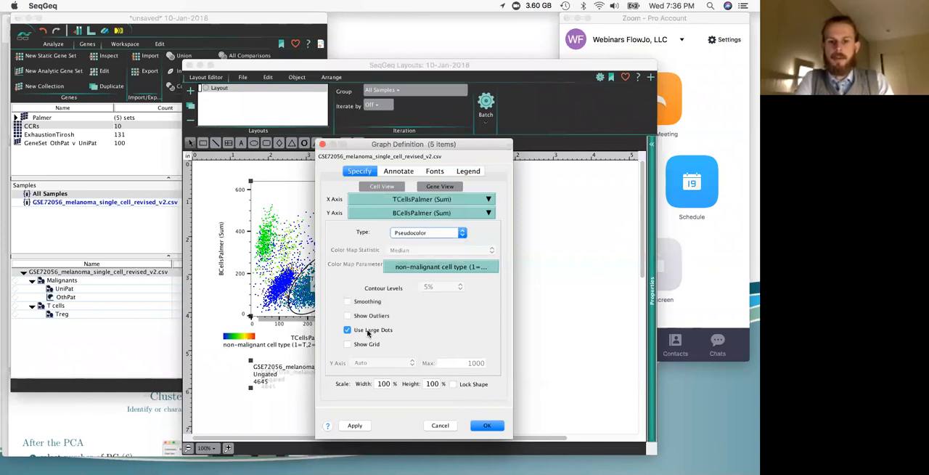
{"action": "left_click", "coordinate": [348, 344]}
{"action": "left_click", "coordinate": [486, 425]}
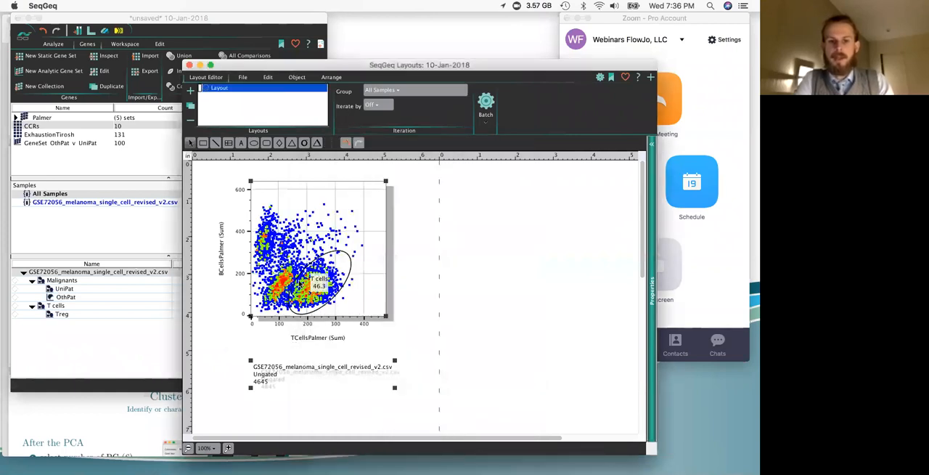
Step: Relabel the ungated plot's X axis "T cells" and its Y axis "B cells"
{"action": "double_click", "coordinate": [348, 199]}
{"action": "left_click", "coordinate": [399, 170]}
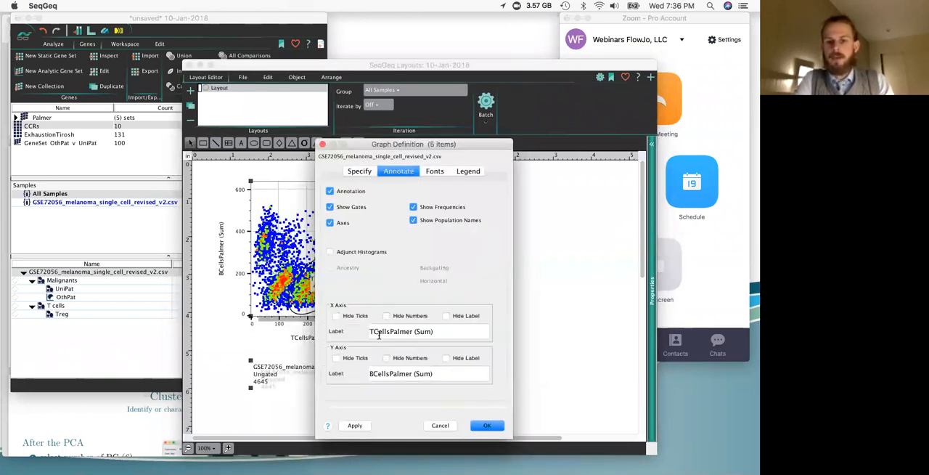
{"action": "left_click", "coordinate": [451, 333]}
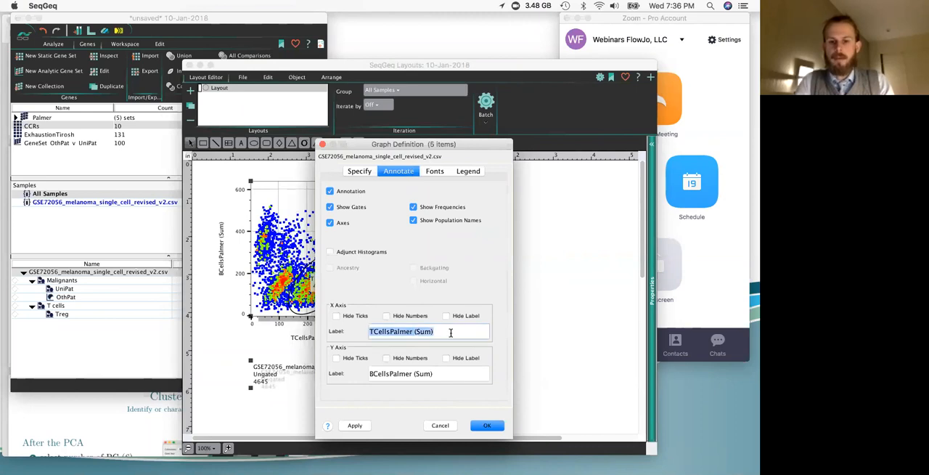
{"action": "left_click", "coordinate": [438, 334]}
{"action": "key", "text": "BackSpace"}
{"action": "key", "text": "BackSpace"}
{"action": "key", "text": "BackSpace"}
{"action": "key", "text": "BackSpace"}
{"action": "key", "text": "BackSpace"}
{"action": "key", "text": "BackSpace"}
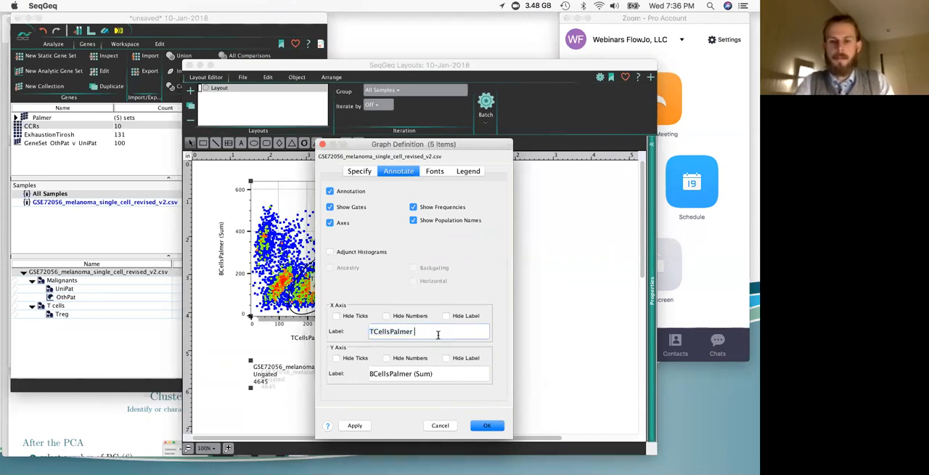
{"action": "left_click", "coordinate": [435, 374]}
{"action": "key", "text": "BackSpace"}
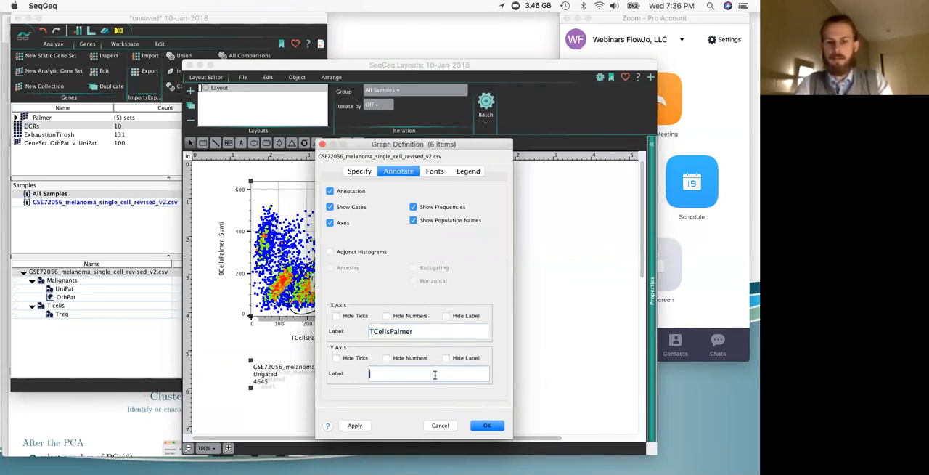
{"action": "type", "text": "B cells"}
{"action": "left_click_drag", "start_coordinate": [371, 331], "coordinate": [426, 331]}
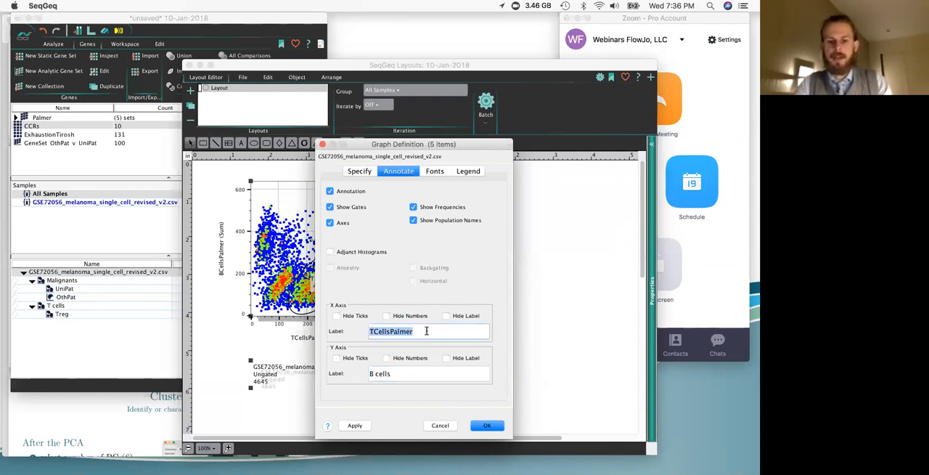
{"action": "type", "text": "T cells"}
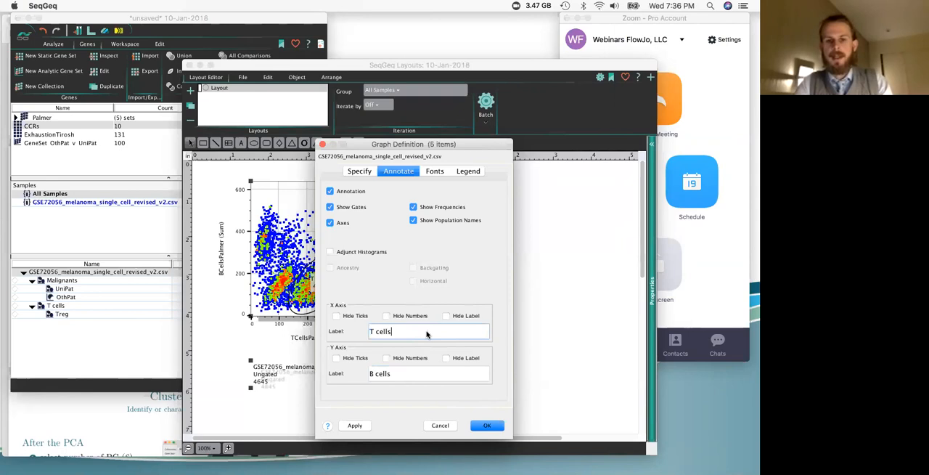
{"action": "left_click", "coordinate": [487, 426]}
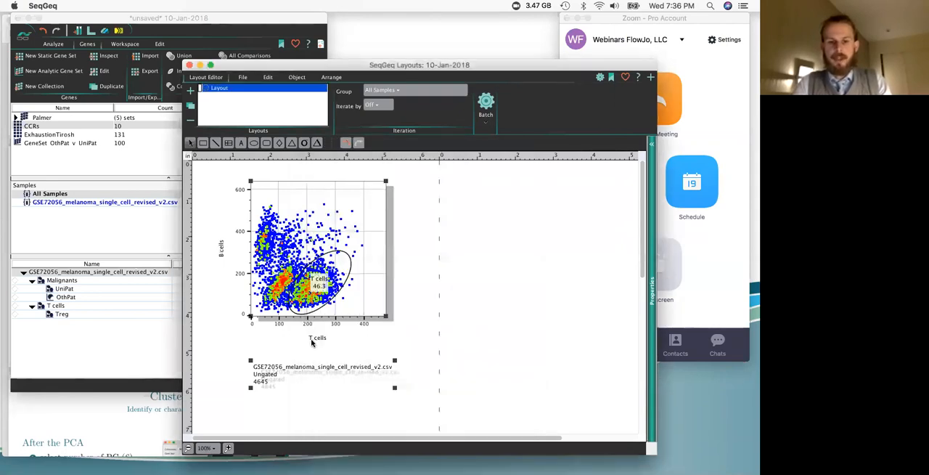
Step: Set the plot's axis label font color to green and pick red for the axis numbers
{"action": "double_click", "coordinate": [316, 268]}
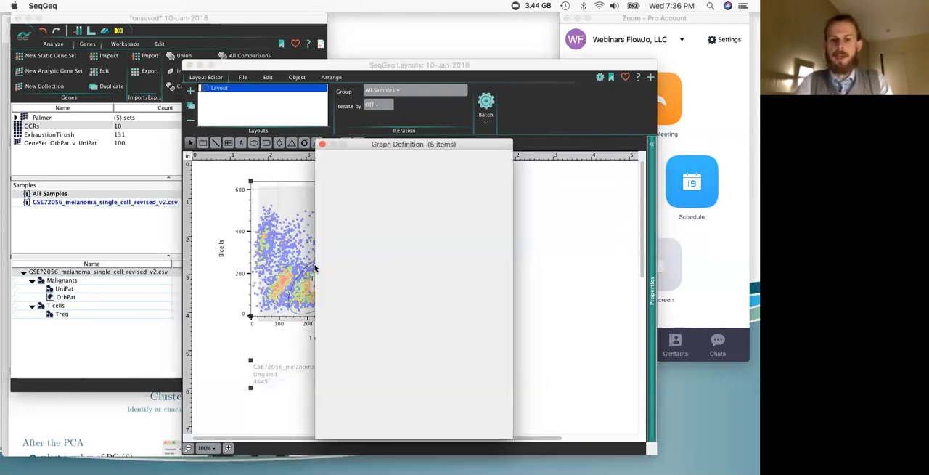
{"action": "left_click", "coordinate": [440, 172]}
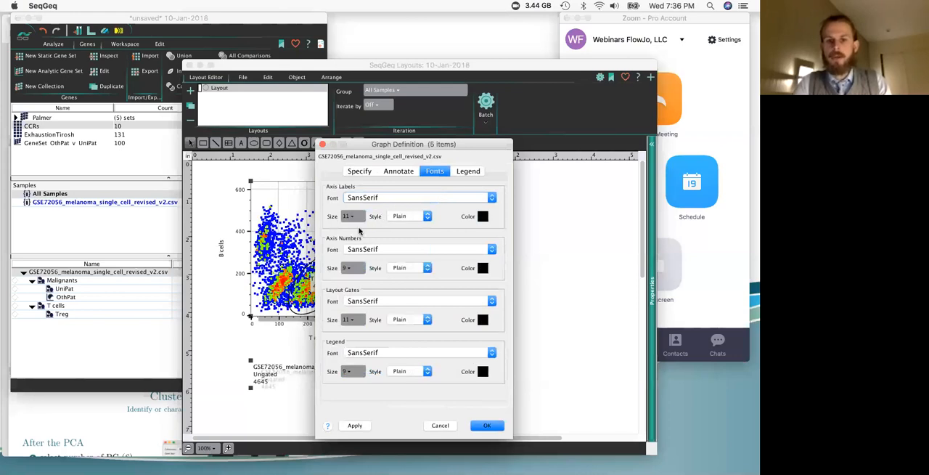
{"action": "left_click", "coordinate": [483, 216]}
{"action": "left_click", "coordinate": [527, 260]}
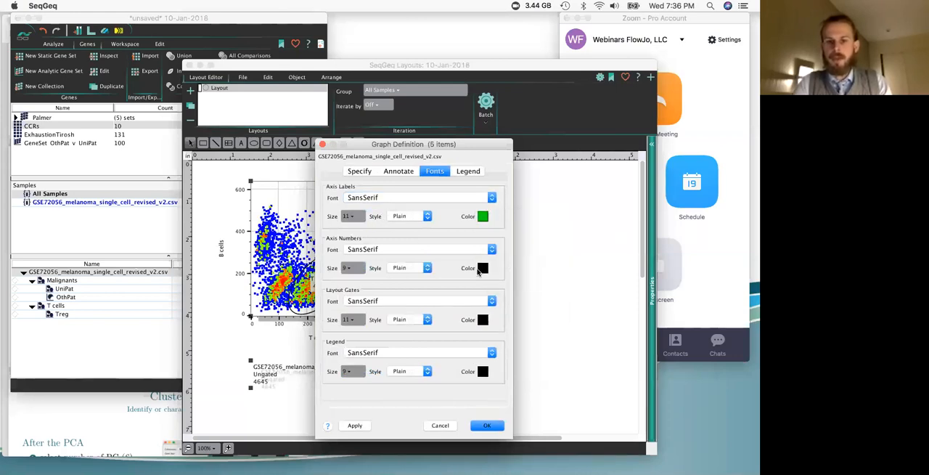
{"action": "left_click", "coordinate": [481, 269]}
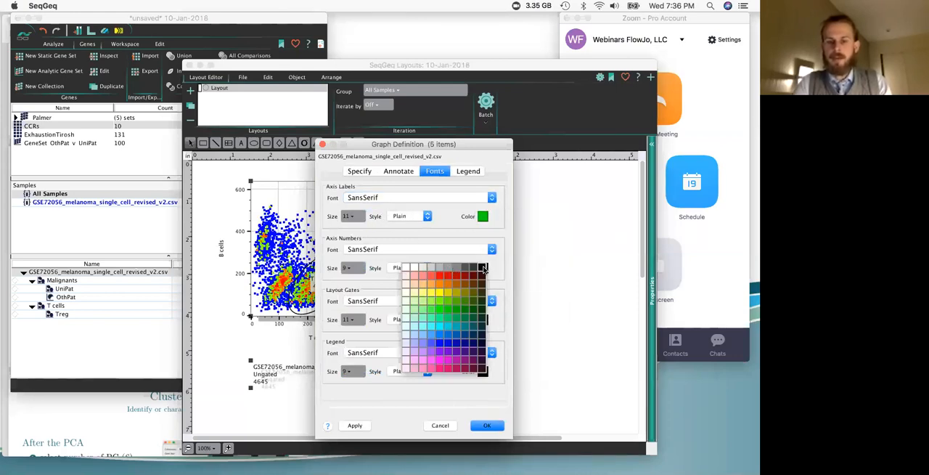
{"action": "left_click", "coordinate": [444, 278]}
{"action": "left_click", "coordinate": [485, 425]}
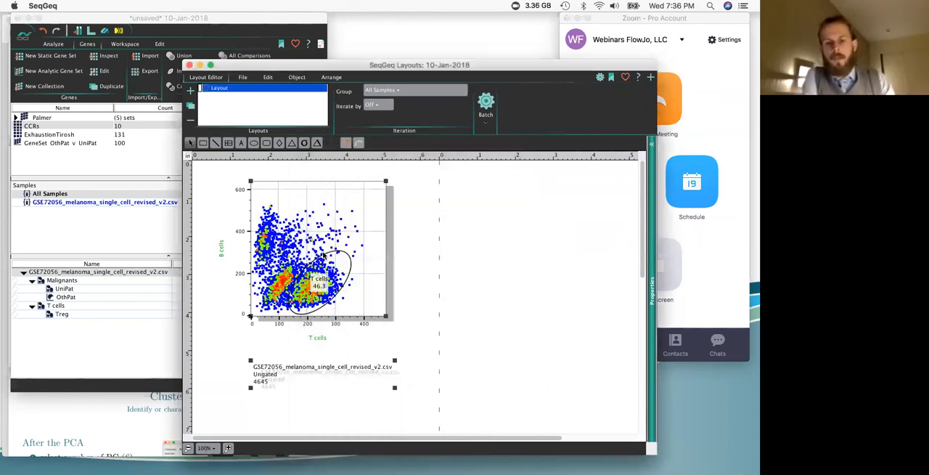
Step: Review the image export formats available for the formatted plot, then return to the layout list and iteration settings
{"action": "left_click", "coordinate": [243, 77]}
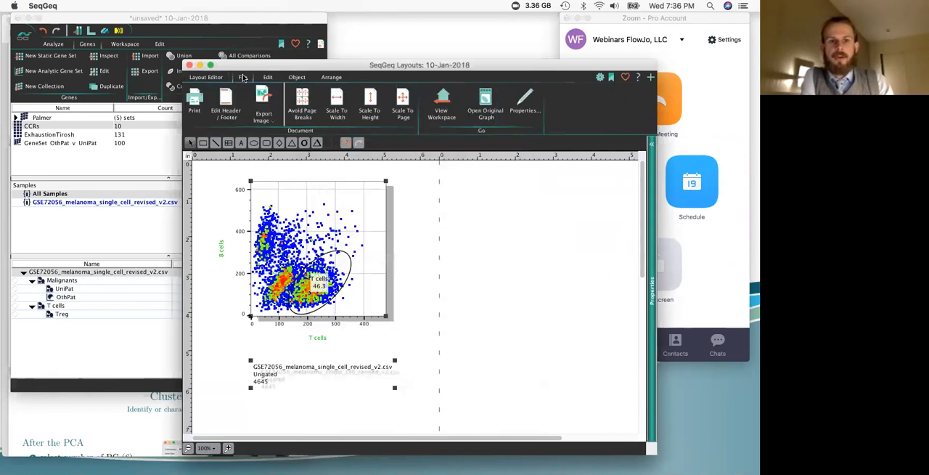
{"action": "left_click", "coordinate": [273, 124]}
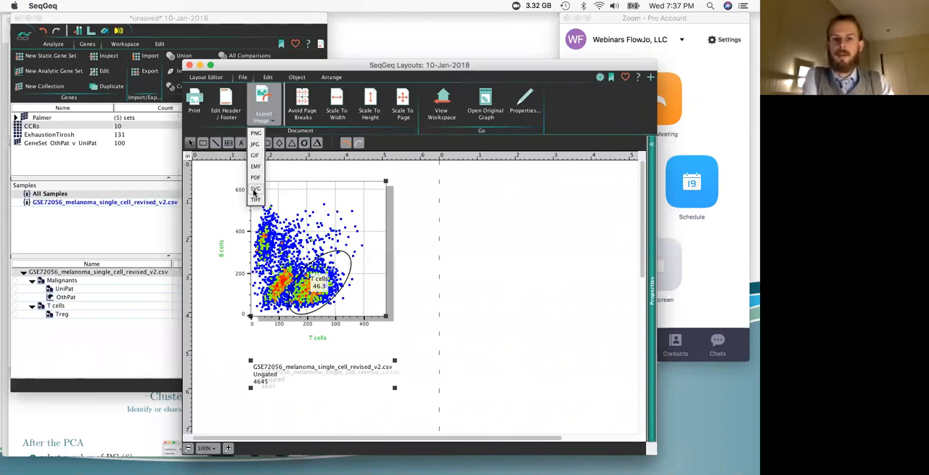
{"action": "left_click", "coordinate": [211, 201]}
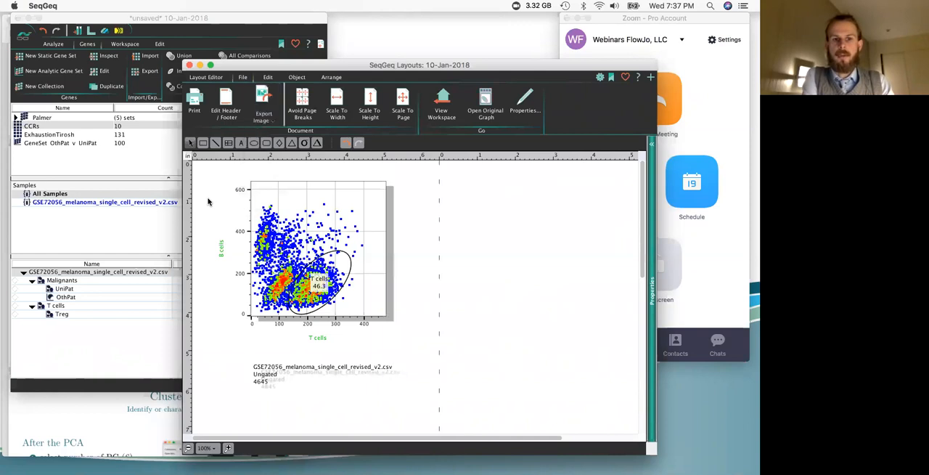
{"action": "left_click", "coordinate": [206, 77]}
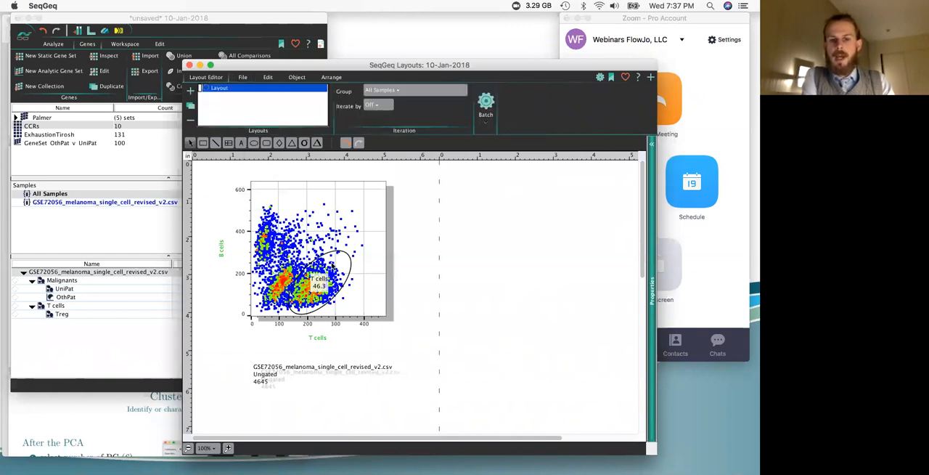
Step: Delete the ungated plot from the layout, add the Treg population's plot, and position it inside the first page
{"action": "left_click", "coordinate": [312, 237]}
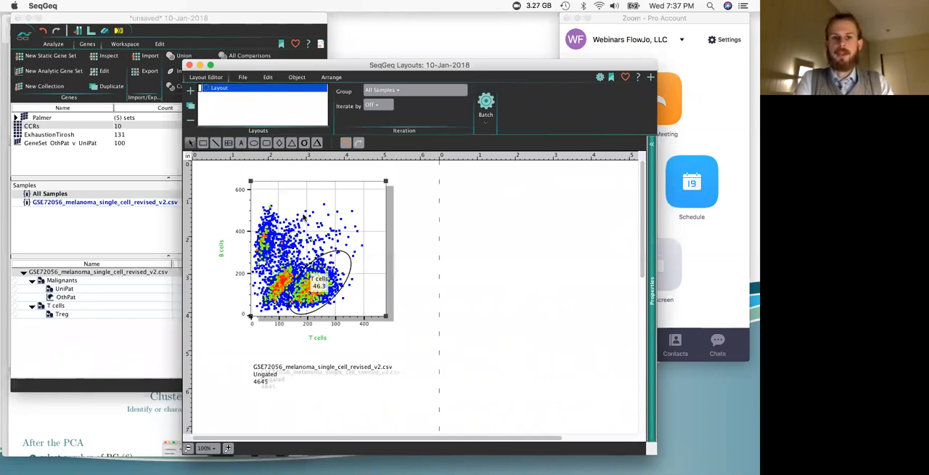
{"action": "key", "text": "BackSpace"}
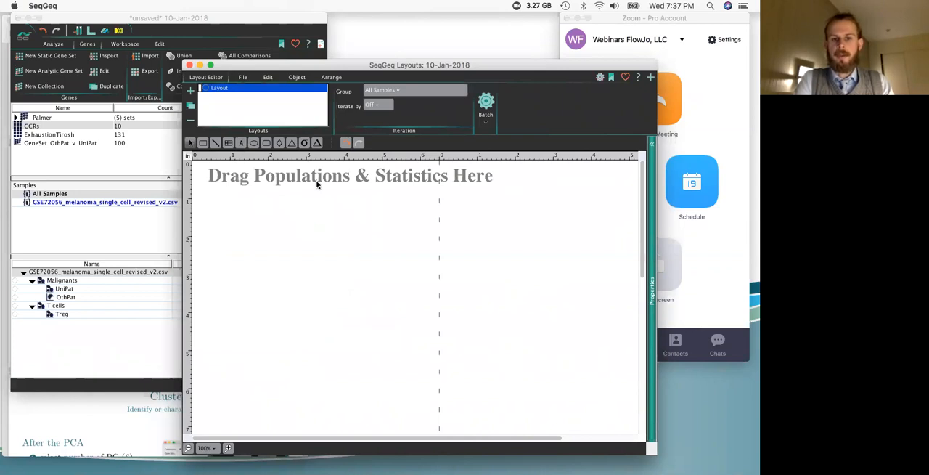
{"action": "left_click", "coordinate": [70, 315]}
{"action": "left_click_drag", "start_coordinate": [70, 315], "coordinate": [436, 251]}
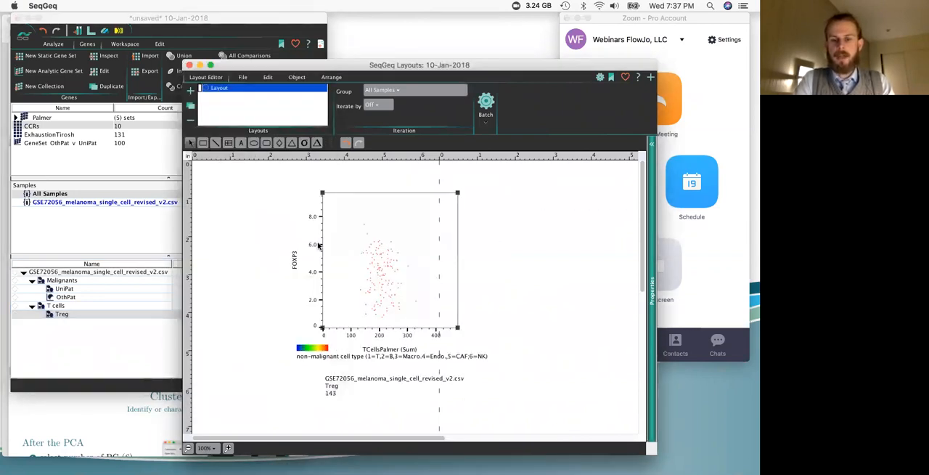
{"action": "left_click_drag", "start_coordinate": [322, 246], "coordinate": [276, 245]}
Step: Hide the layout's page breaks and move the Treg plot toward the page's upper-left corner
{"action": "left_click", "coordinate": [268, 77]}
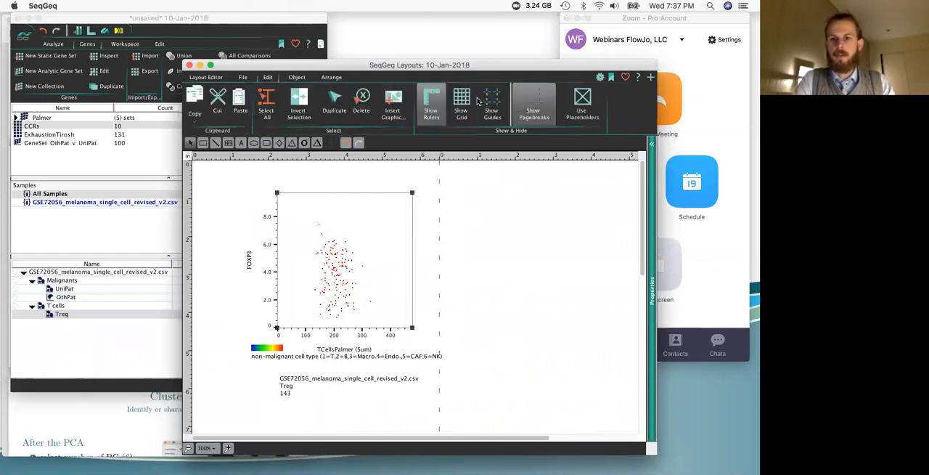
{"action": "left_click_drag", "start_coordinate": [346, 276], "coordinate": [301, 253]}
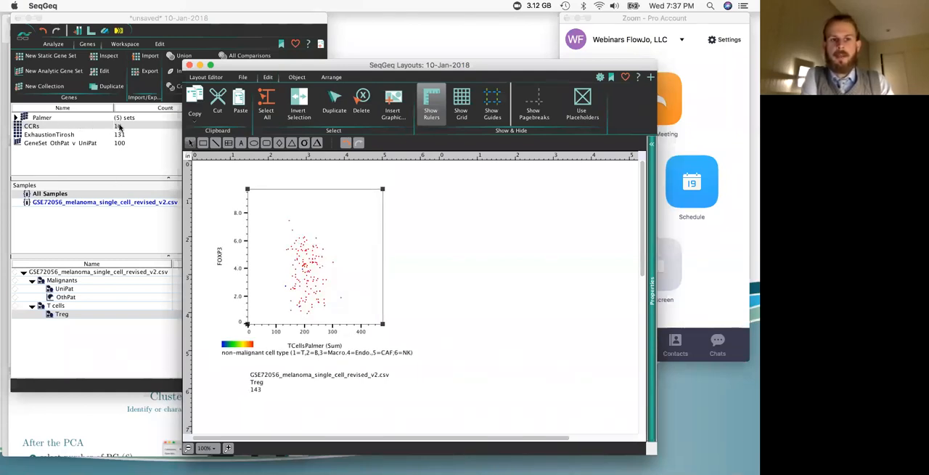
Step: Make a heatmap from the Treg plot using the CCRs gene set and widen the layout window to show it fully
{"action": "right_click", "coordinate": [316, 217]}
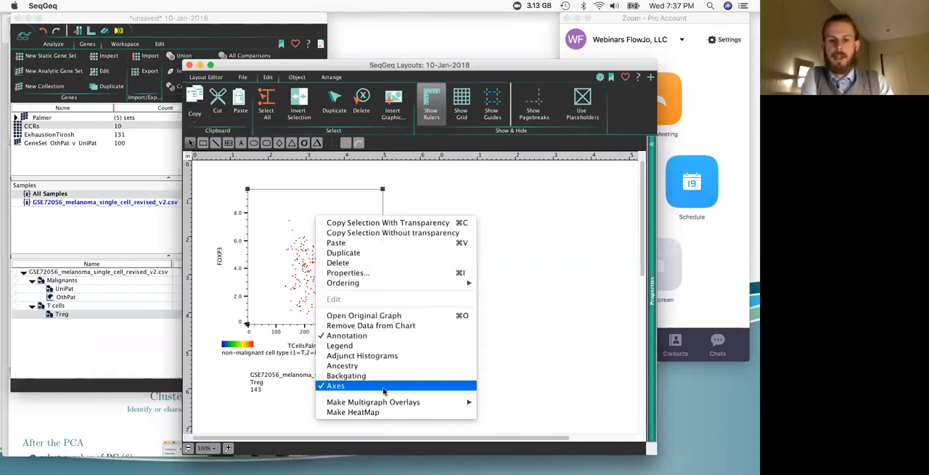
{"action": "left_click", "coordinate": [379, 412]}
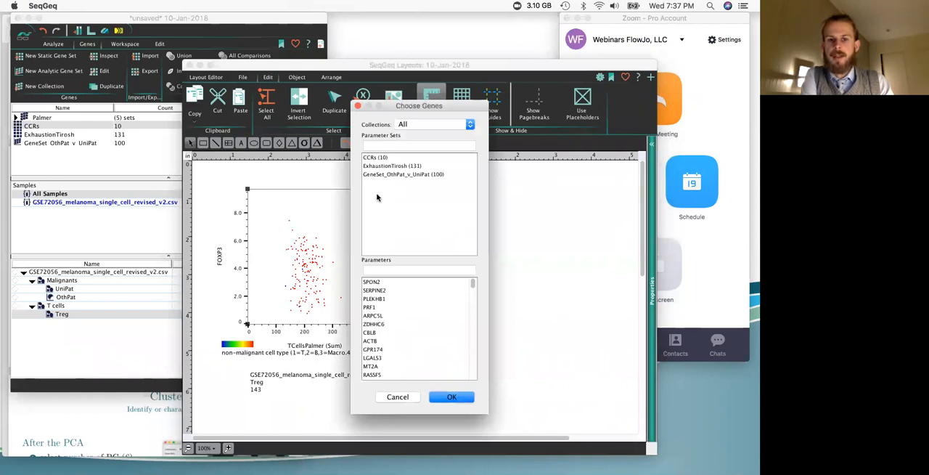
{"action": "left_click", "coordinate": [374, 158]}
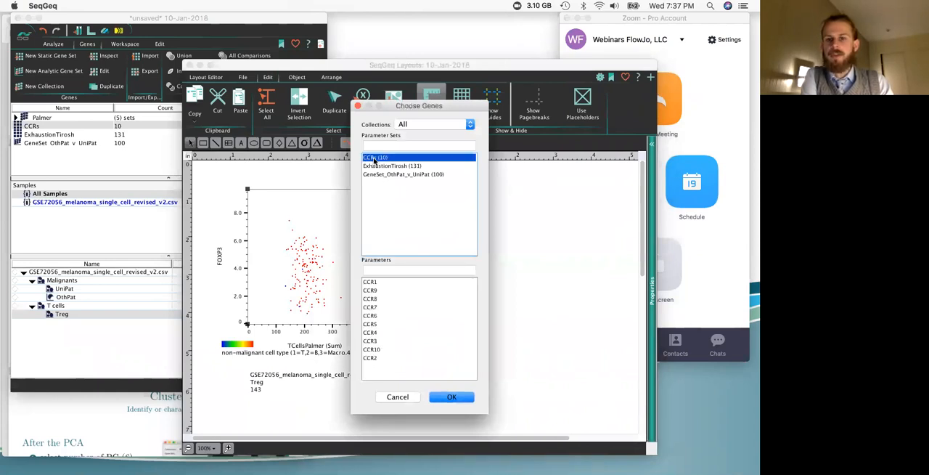
{"action": "left_click", "coordinate": [450, 396]}
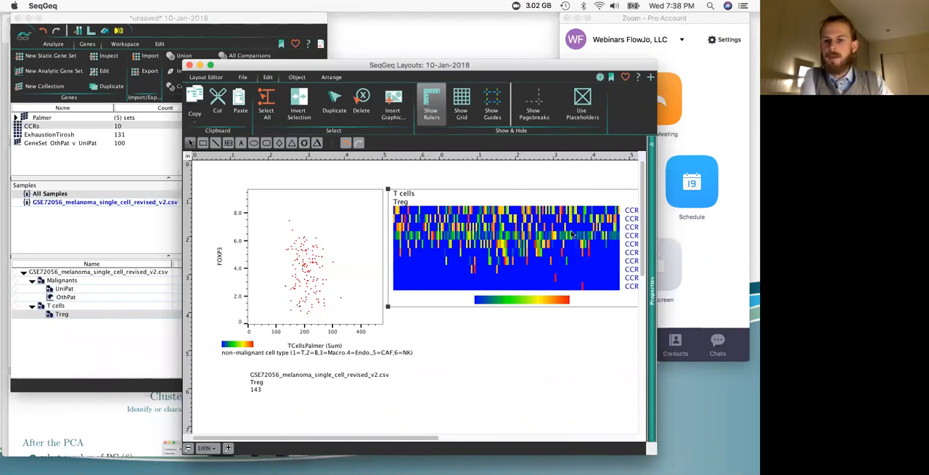
{"action": "scroll", "coordinate": [567, 236], "scroll_direction": "right", "scroll_amount": 2}
{"action": "left_click_drag", "start_coordinate": [653, 452], "coordinate": [755, 444]}
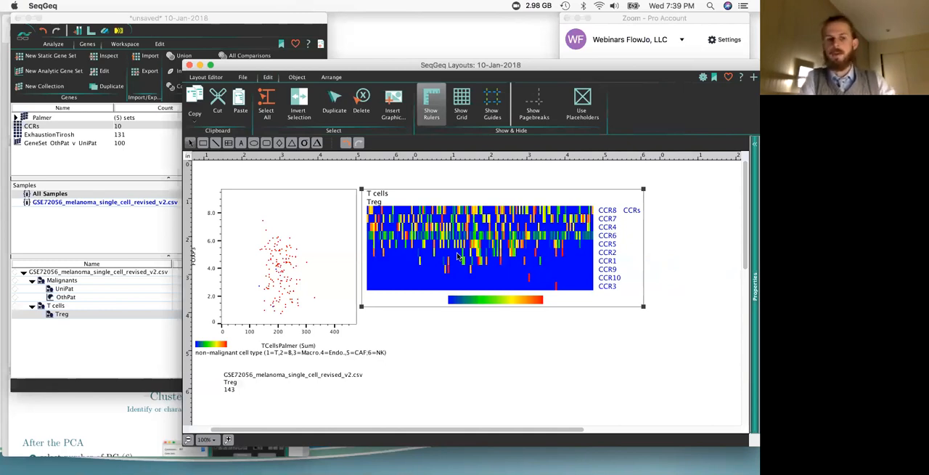
Step: Create a Boolean "not" gate from the Treg population in the workspace
{"action": "left_click", "coordinate": [114, 344]}
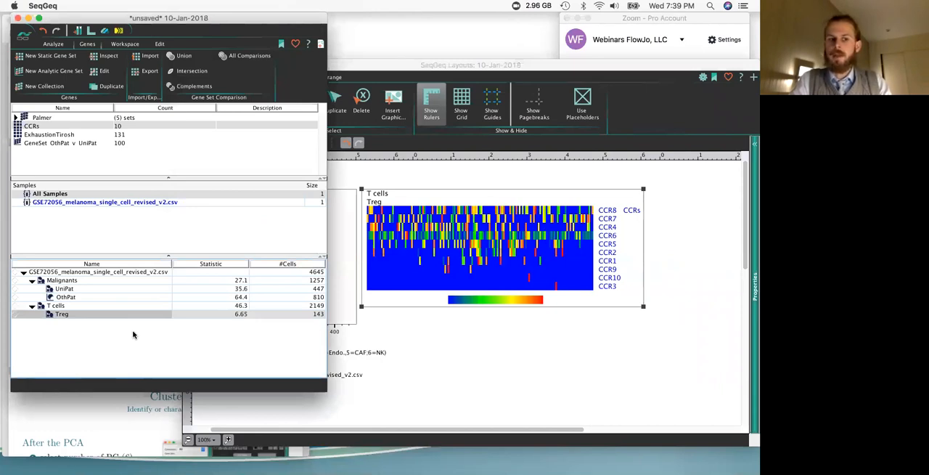
{"action": "left_click", "coordinate": [123, 43]}
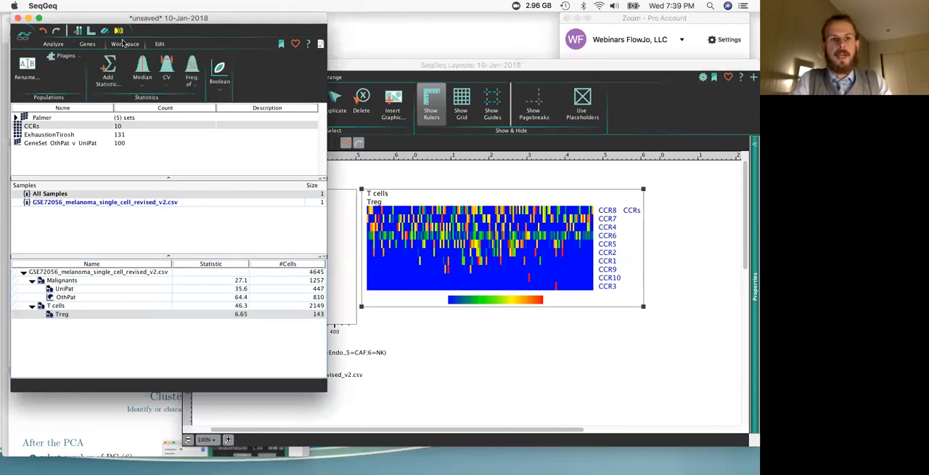
{"action": "left_click", "coordinate": [221, 80]}
{"action": "left_click", "coordinate": [344, 122]}
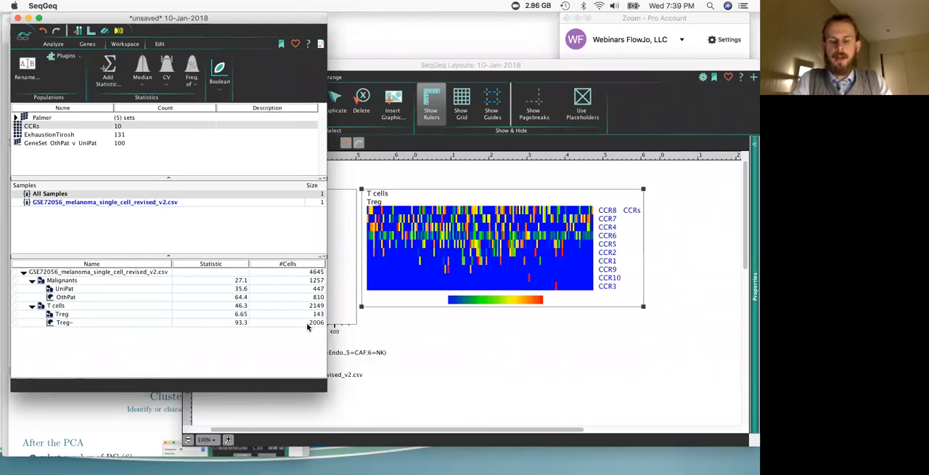
Step: Rename the Treg- population as "T cells"
{"action": "right_click", "coordinate": [68, 324]}
{"action": "left_click", "coordinate": [90, 352]}
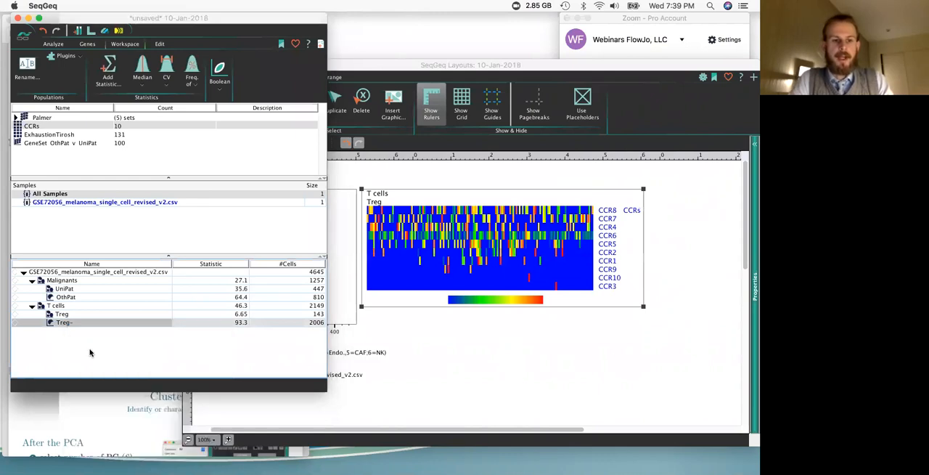
{"action": "type", "text": "T cells"}
{"action": "left_click", "coordinate": [337, 278]}
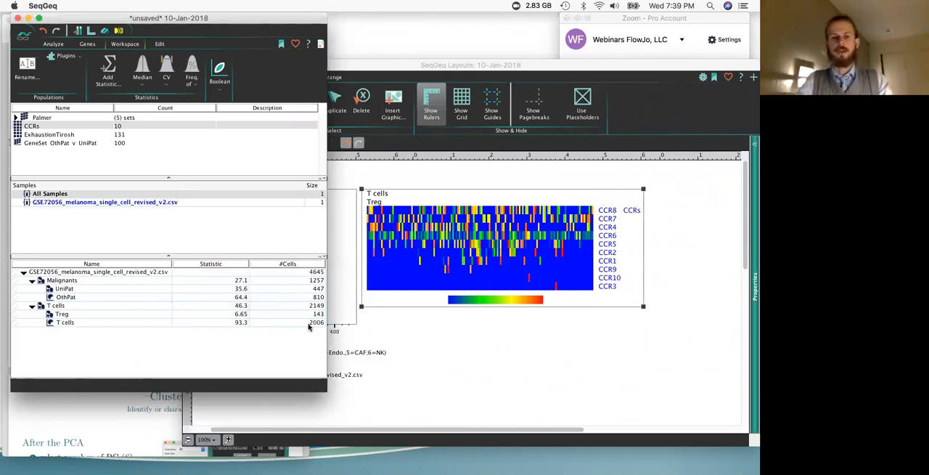
Step: Downsample the non-Treg T cells population to 143 total events using random selection, keeping the subset name T cells_ds
{"action": "left_click", "coordinate": [95, 322]}
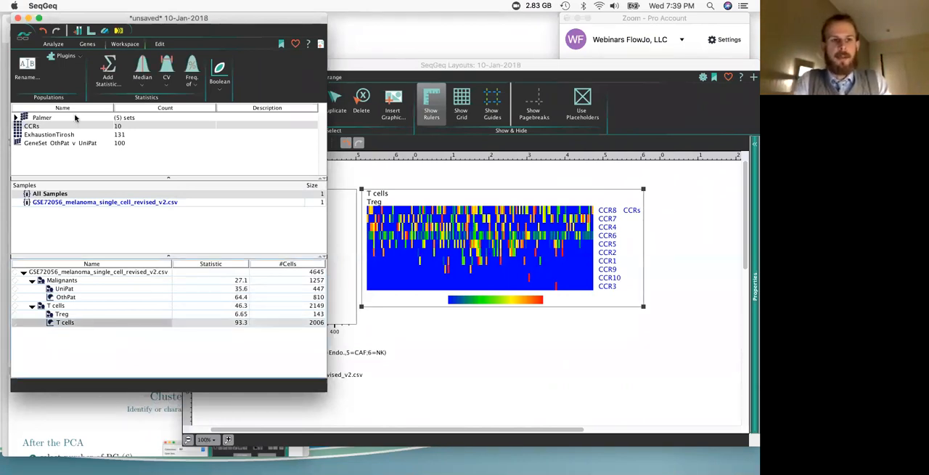
{"action": "left_click", "coordinate": [125, 44]}
{"action": "left_click", "coordinate": [165, 71]}
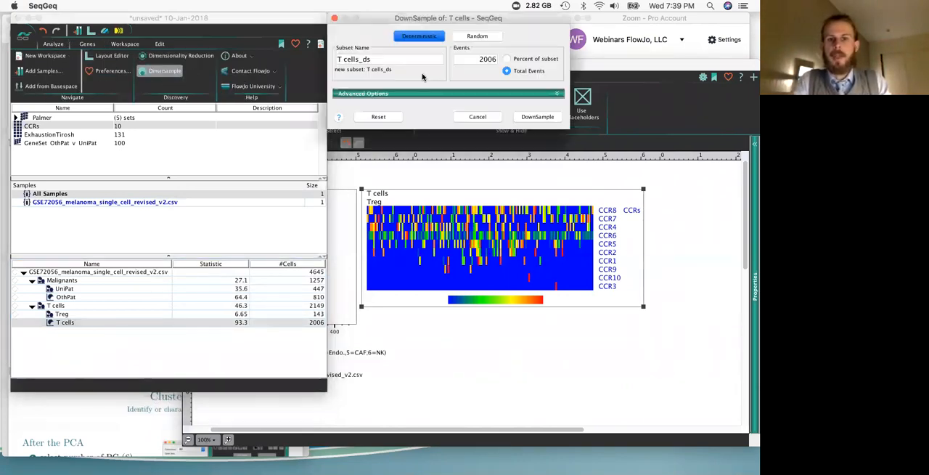
{"action": "double_click", "coordinate": [470, 59]}
{"action": "type", "text": "143"}
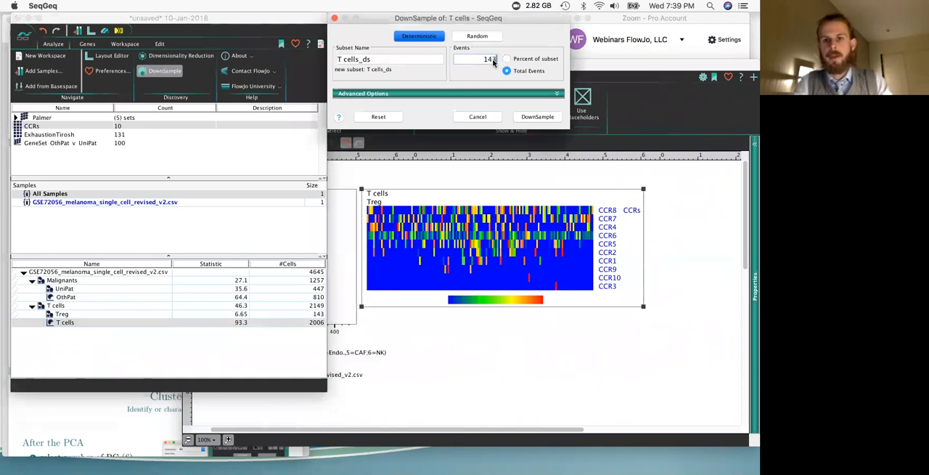
{"action": "left_click", "coordinate": [477, 36]}
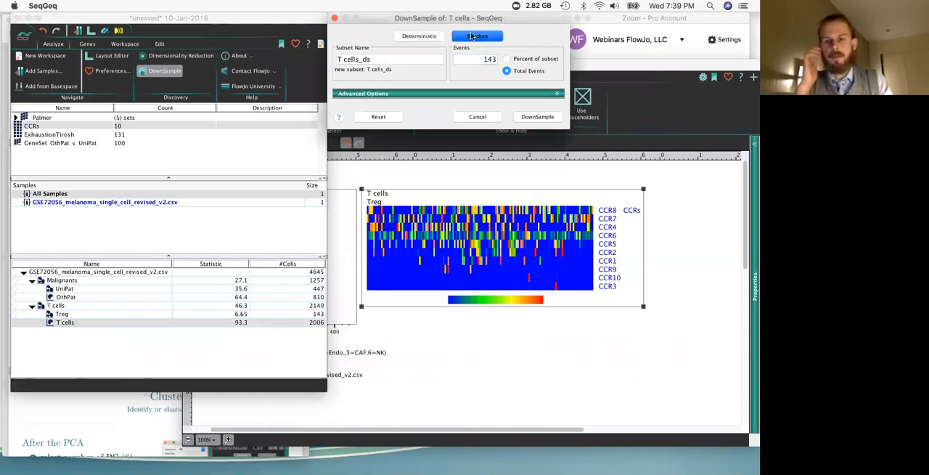
{"action": "left_click", "coordinate": [535, 117]}
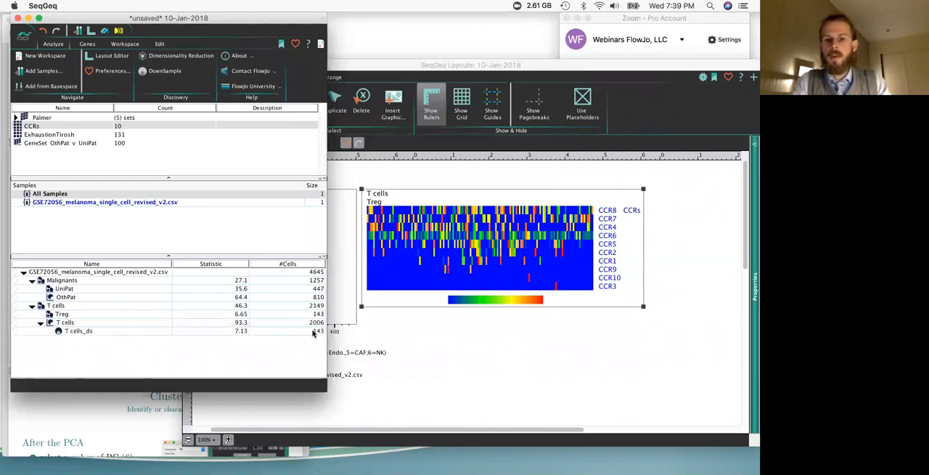
Step: Add the T cells_ds population to the CCRs heatmap beside Treg, and reposition the layout window and the Treg plot
{"action": "left_click_drag", "start_coordinate": [138, 331], "coordinate": [493, 236]}
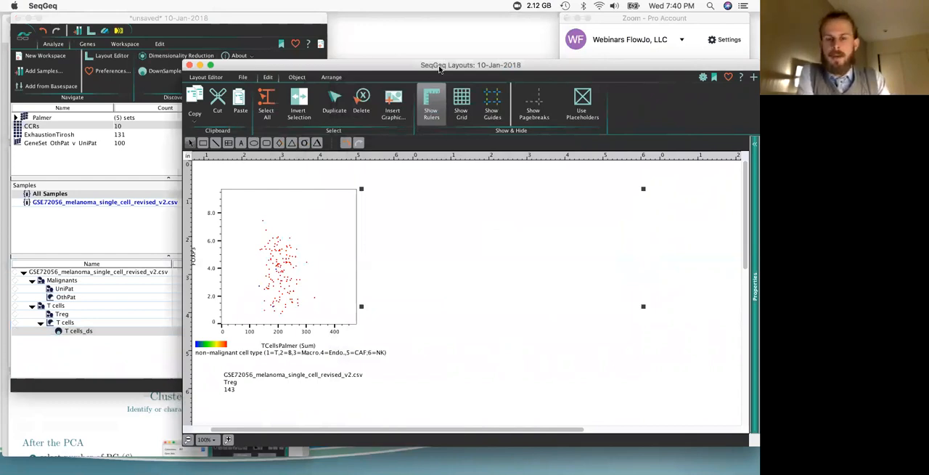
{"action": "left_click_drag", "start_coordinate": [432, 66], "coordinate": [401, 58]}
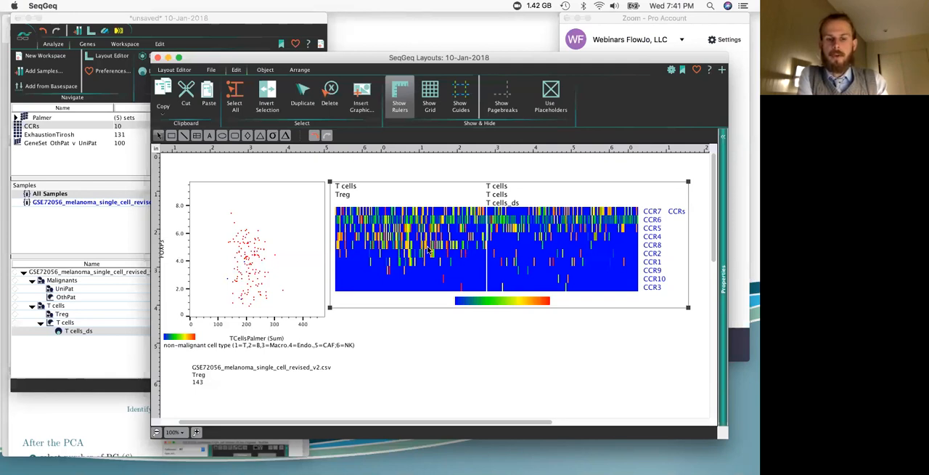
{"action": "left_click_drag", "start_coordinate": [288, 225], "coordinate": [306, 216]}
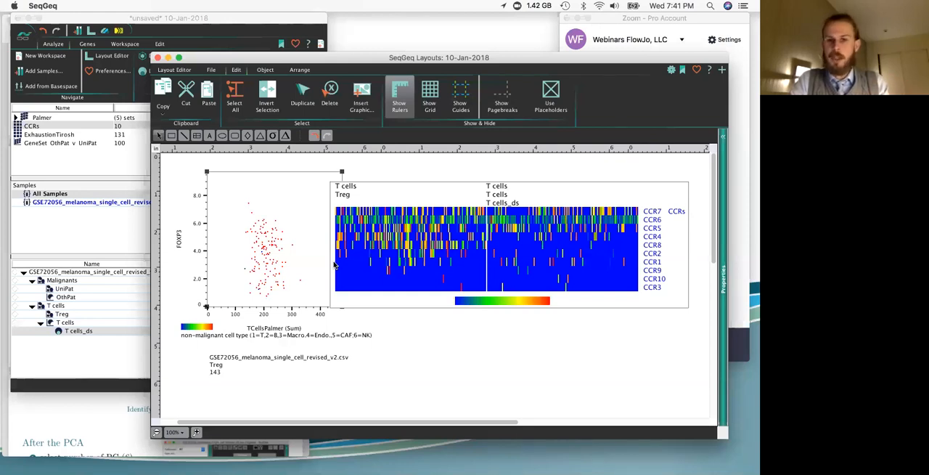
Step: Switch to the SGv1.0.1.pdf slides in Preview and review cluster heatmapping, tSNE and tumor heterogeneity
{"action": "left_click", "coordinate": [114, 355]}
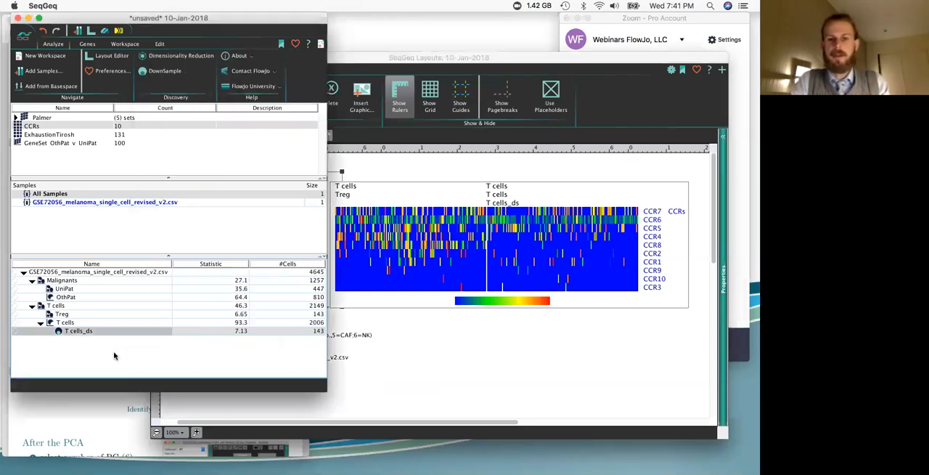
{"action": "left_click", "coordinate": [101, 404]}
{"action": "scroll", "coordinate": [132, 256], "scroll_direction": "down", "scroll_amount": 6}
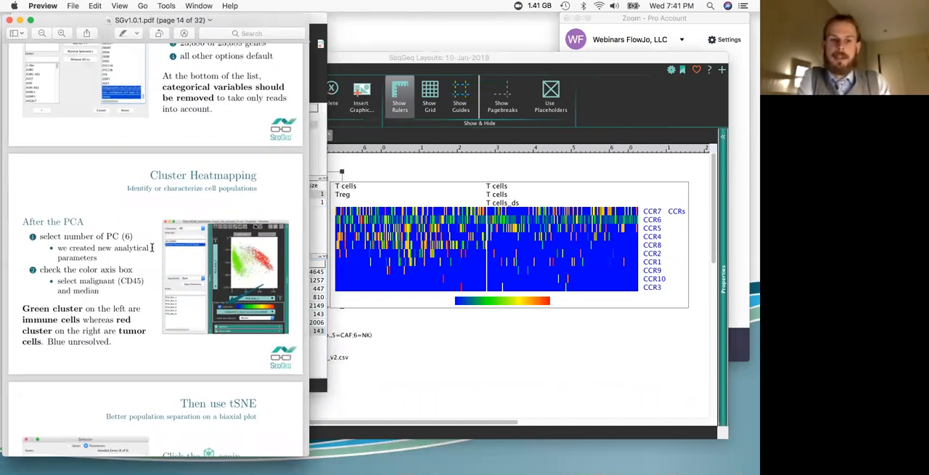
{"action": "scroll", "coordinate": [152, 246], "scroll_direction": "down", "scroll_amount": 4}
{"action": "scroll", "coordinate": [154, 253], "scroll_direction": "down", "scroll_amount": 2}
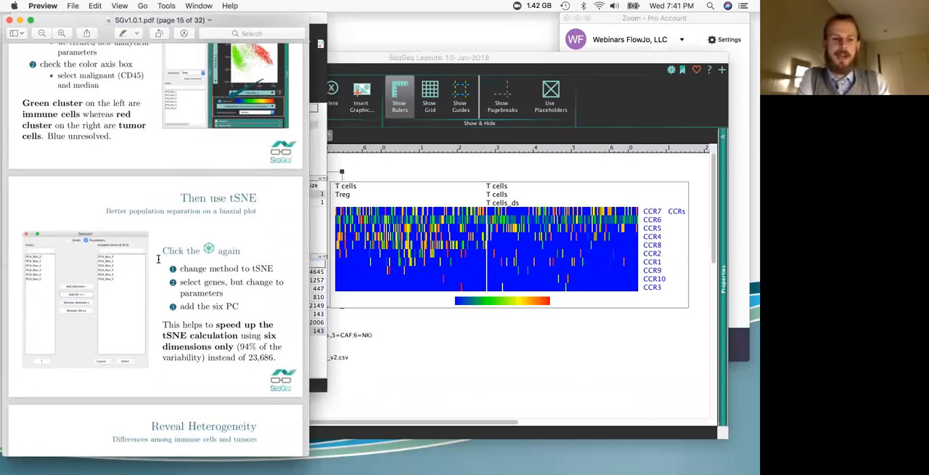
{"action": "scroll", "coordinate": [158, 258], "scroll_direction": "down", "scroll_amount": 1}
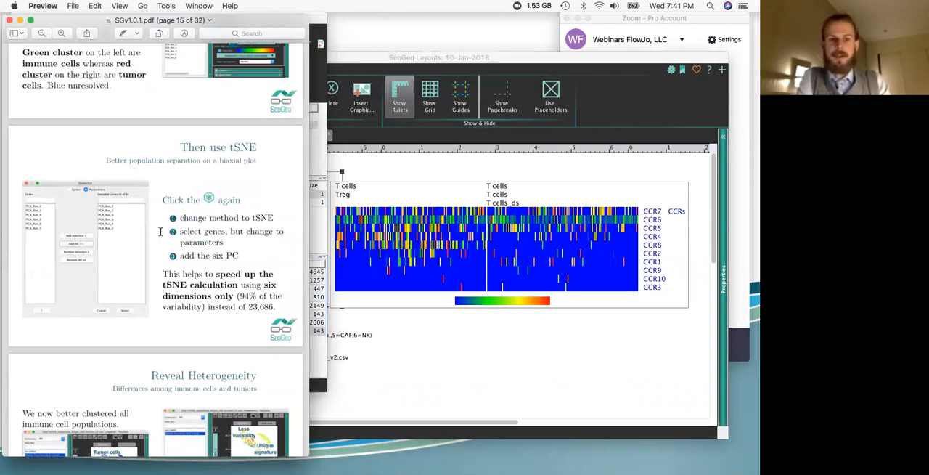
{"action": "scroll", "coordinate": [161, 231], "scroll_direction": "down", "scroll_amount": 5}
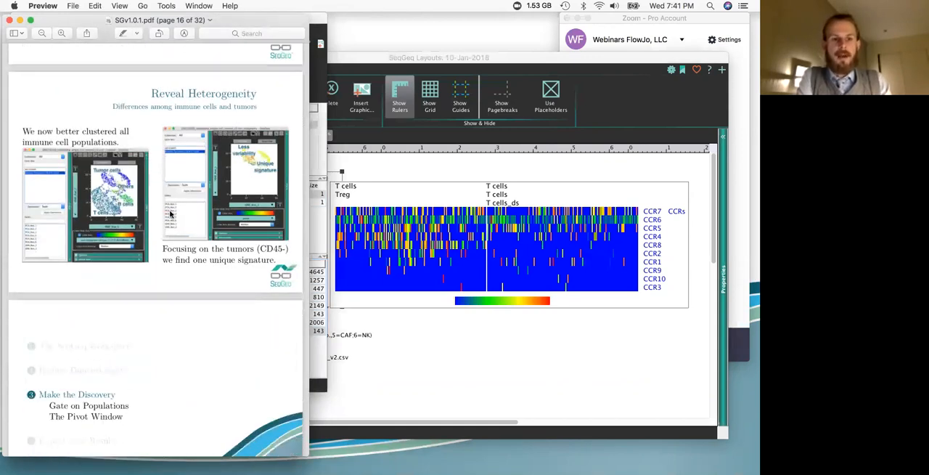
Step: Review the slides on gating populations, Boolean gates, the Pivot Window, and gene sets and collections
{"action": "scroll", "coordinate": [168, 212], "scroll_direction": "down", "scroll_amount": 7}
{"action": "scroll", "coordinate": [168, 213], "scroll_direction": "down", "scroll_amount": 1}
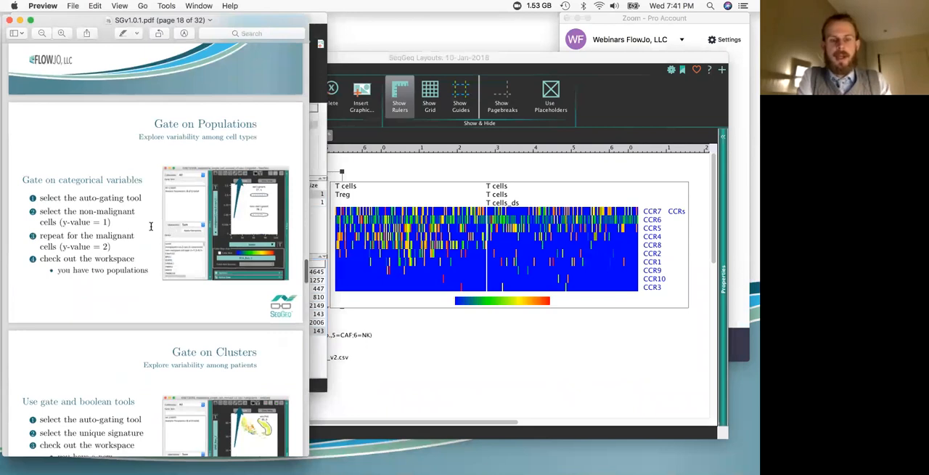
{"action": "scroll", "coordinate": [172, 228], "scroll_direction": "down", "scroll_amount": 5}
{"action": "scroll", "coordinate": [172, 228], "scroll_direction": "down", "scroll_amount": 3}
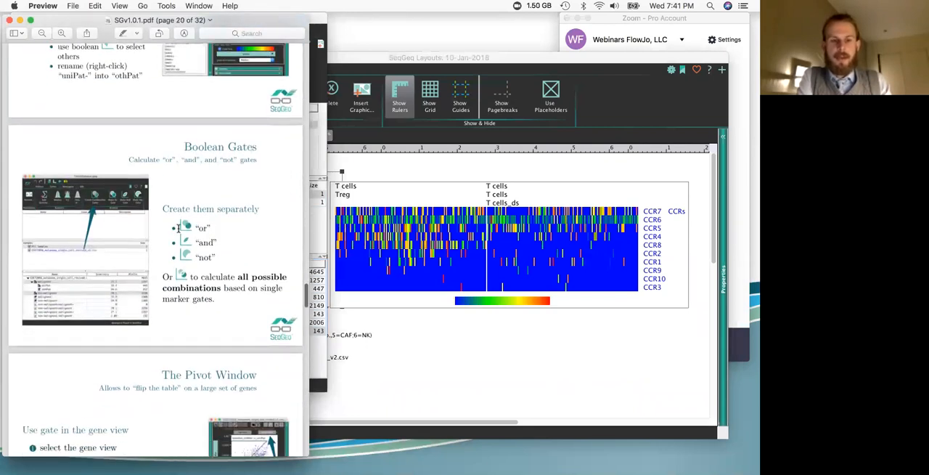
{"action": "scroll", "coordinate": [185, 242], "scroll_direction": "down", "scroll_amount": 3}
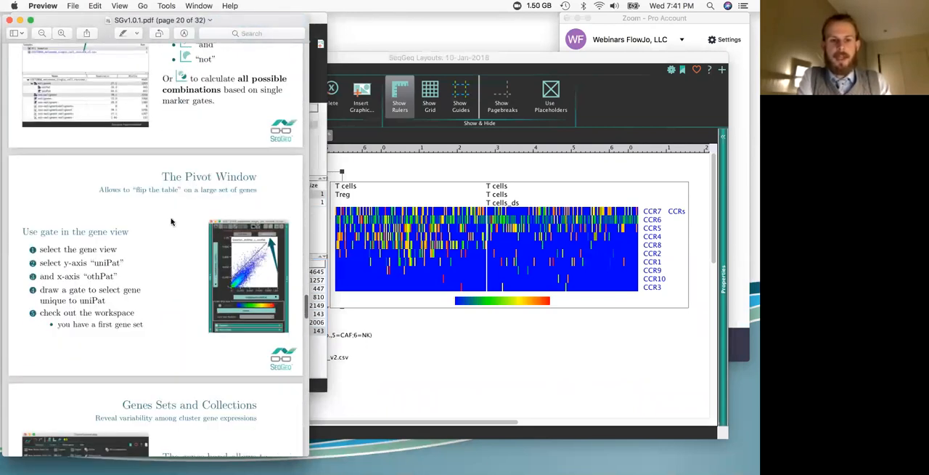
{"action": "scroll", "coordinate": [178, 189], "scroll_direction": "down", "scroll_amount": 2}
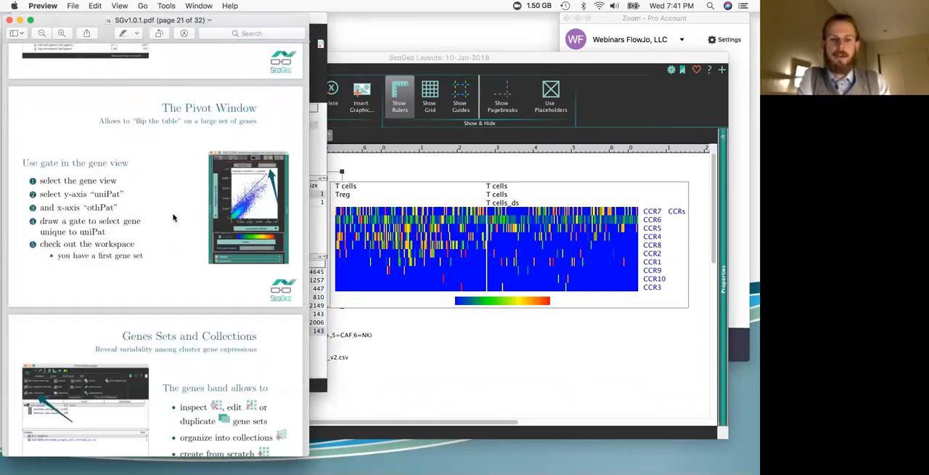
{"action": "scroll", "coordinate": [174, 251], "scroll_direction": "down", "scroll_amount": 3}
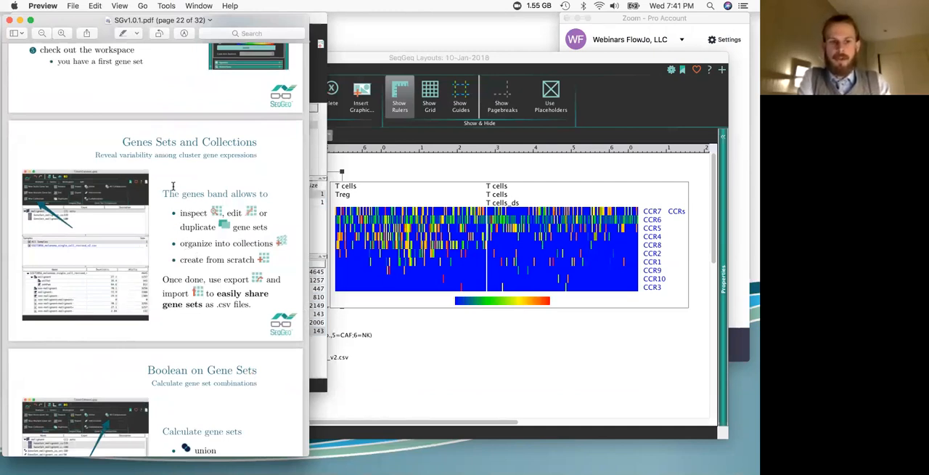
{"action": "scroll", "coordinate": [174, 186], "scroll_direction": "down", "scroll_amount": 4}
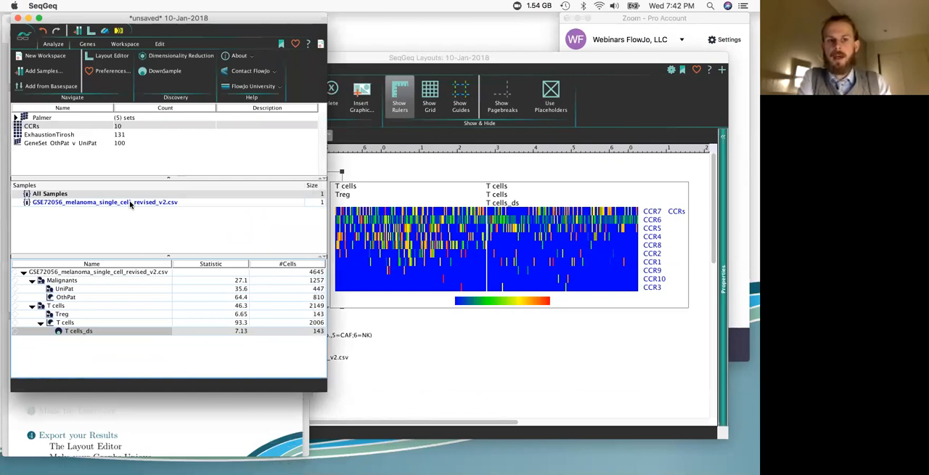
Step: Switch to the SGv1.0.1.pdf slides in Preview and review the Layout Editor, graph definition and types, heatmaps, graph export and workspace saving
{"action": "left_click", "coordinate": [207, 415]}
{"action": "scroll", "coordinate": [188, 299], "scroll_direction": "down", "scroll_amount": 10}
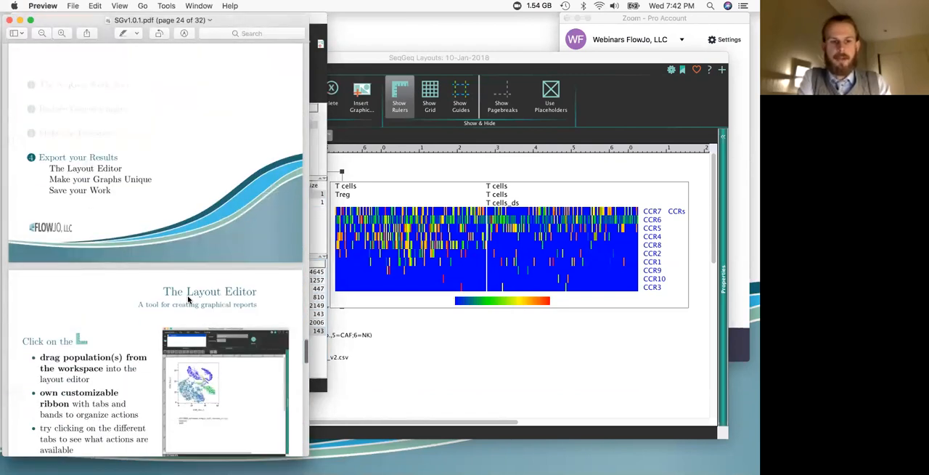
{"action": "scroll", "coordinate": [188, 299], "scroll_direction": "down", "scroll_amount": 5}
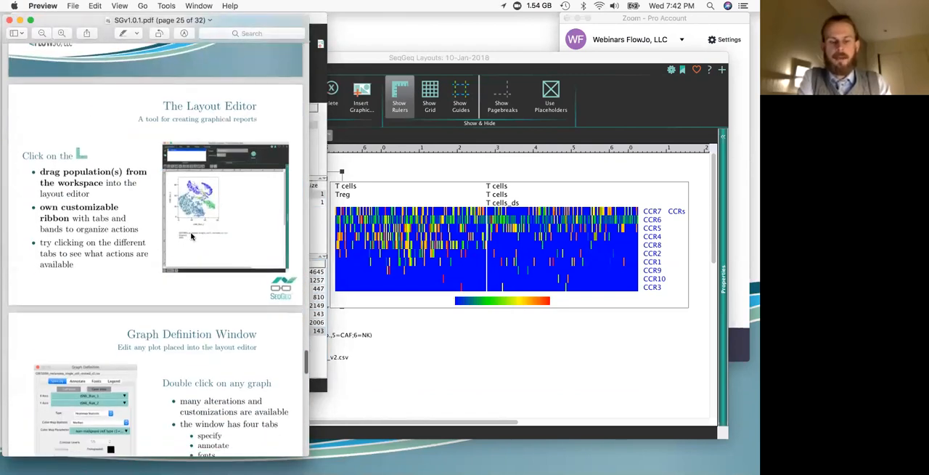
{"action": "scroll", "coordinate": [191, 235], "scroll_direction": "down", "scroll_amount": 6}
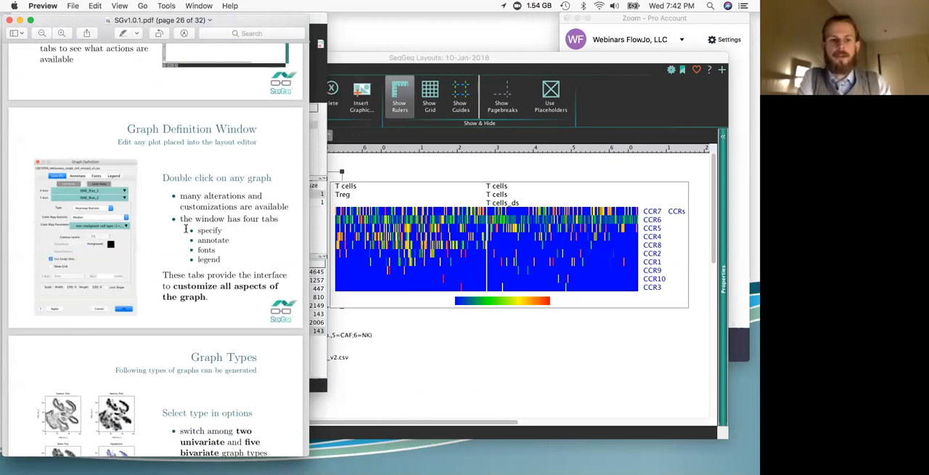
{"action": "scroll", "coordinate": [185, 228], "scroll_direction": "down", "scroll_amount": 6}
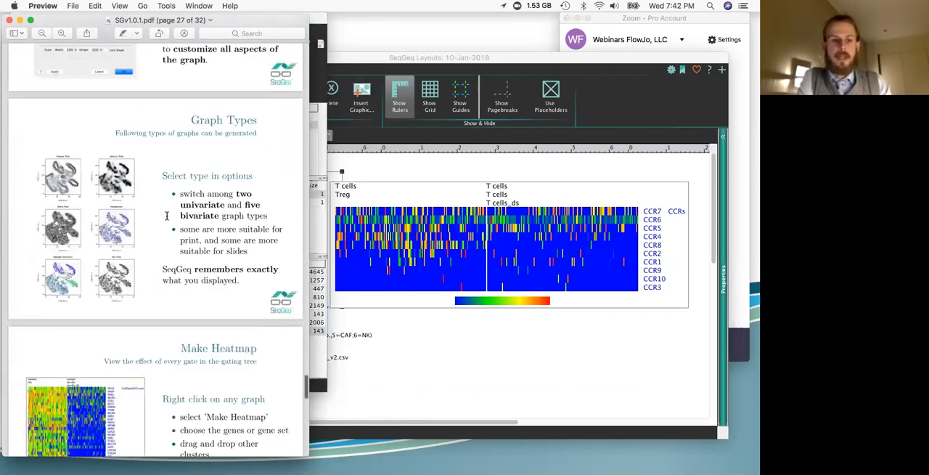
{"action": "scroll", "coordinate": [160, 261], "scroll_direction": "down", "scroll_amount": 5}
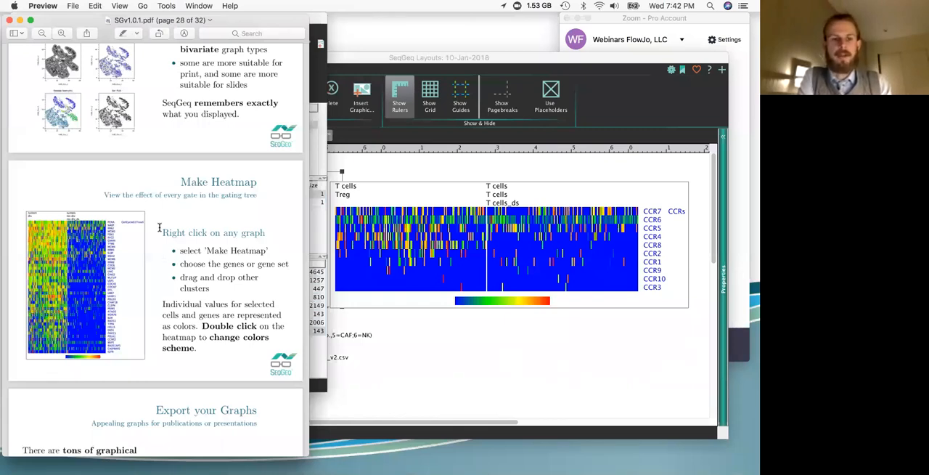
{"action": "scroll", "coordinate": [159, 227], "scroll_direction": "down", "scroll_amount": 6}
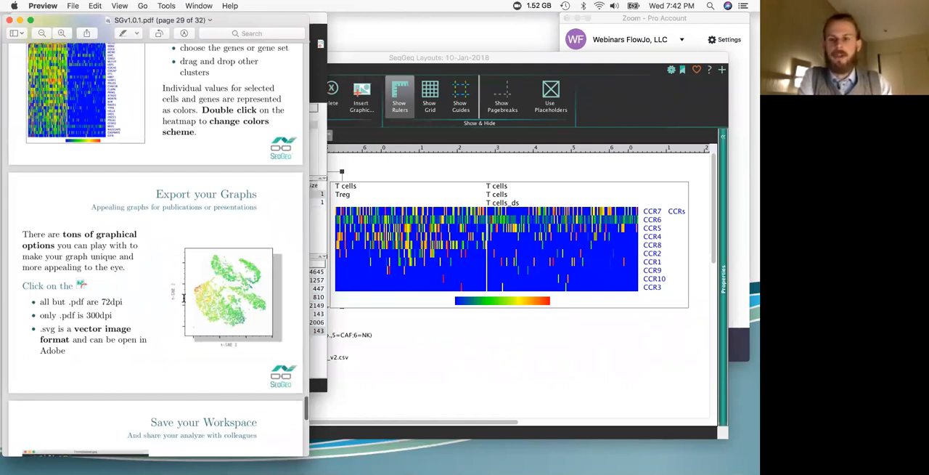
{"action": "scroll", "coordinate": [164, 276], "scroll_direction": "down", "scroll_amount": 3}
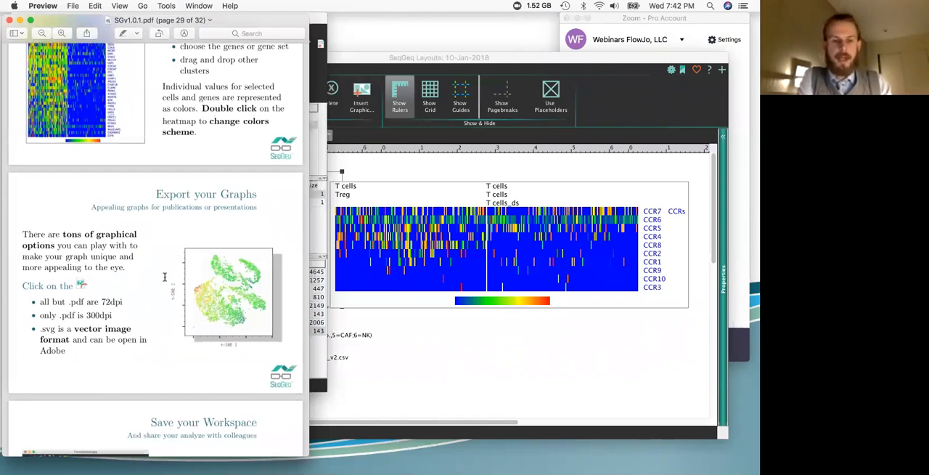
{"action": "scroll", "coordinate": [165, 276], "scroll_direction": "down", "scroll_amount": 3}
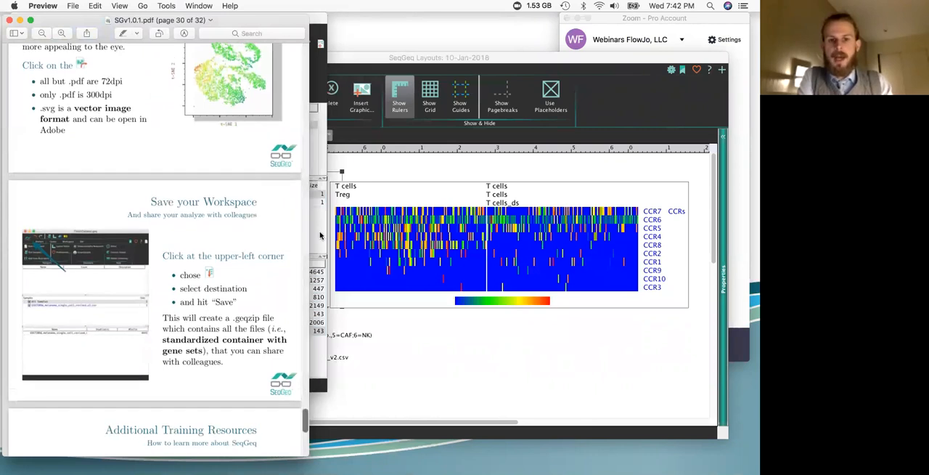
Step: Switch back to the SeqGeq workspace and show the list of available plugins
{"action": "left_click", "coordinate": [320, 234]}
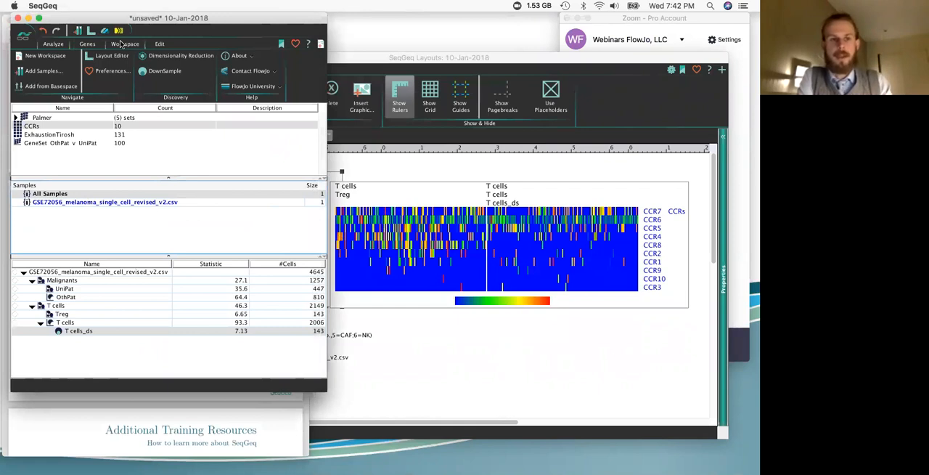
{"action": "left_click", "coordinate": [122, 44]}
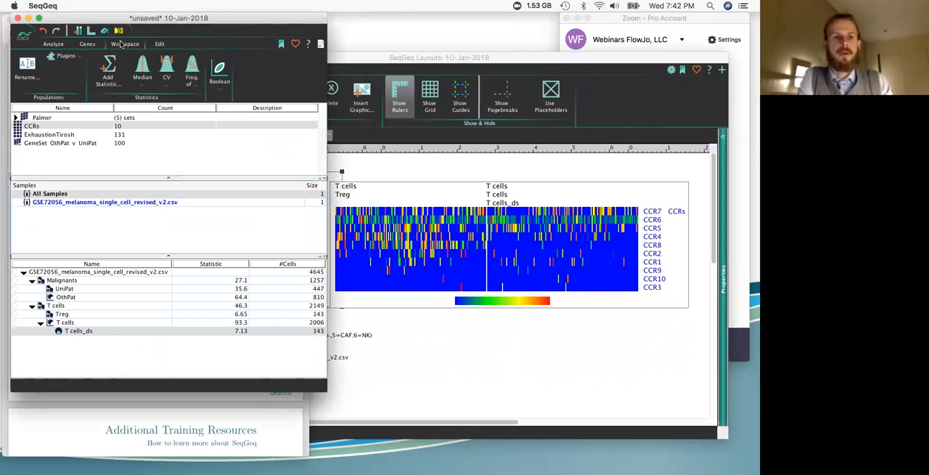
{"action": "left_click", "coordinate": [66, 56]}
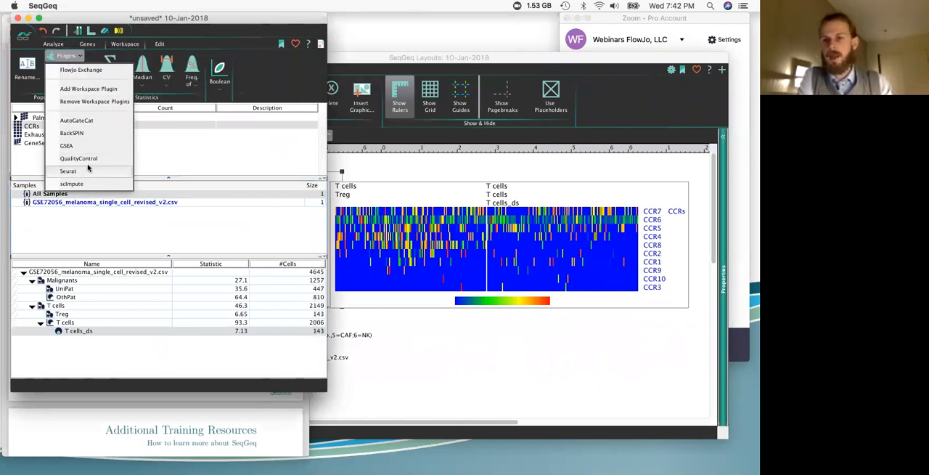
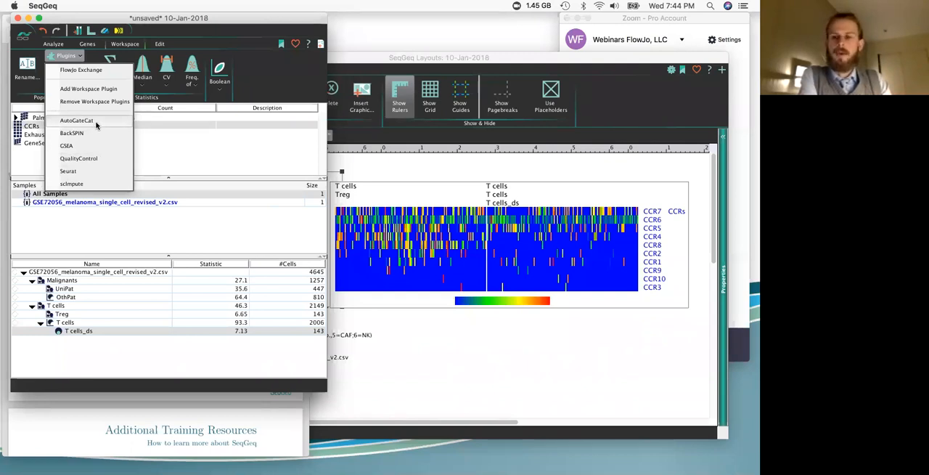
Step: Run the AutoGateCat plugin on the full GSE72056_melanoma_single_cell_revised_v2.csv population with tumor as the categorical parameter
{"action": "double_click", "coordinate": [110, 273]}
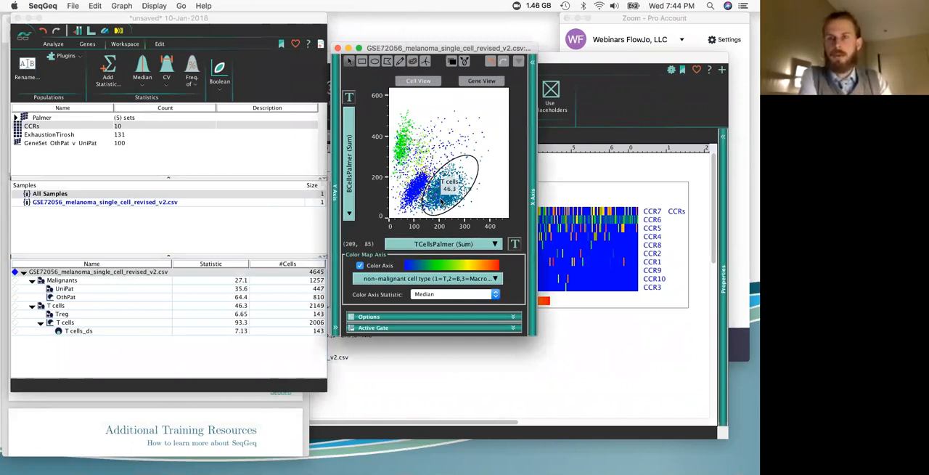
{"action": "left_click", "coordinate": [338, 48]}
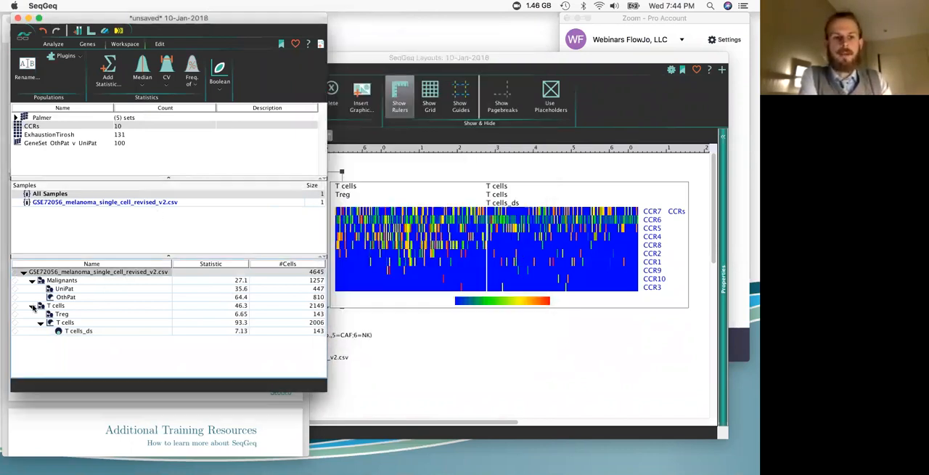
{"action": "left_click", "coordinate": [66, 56]}
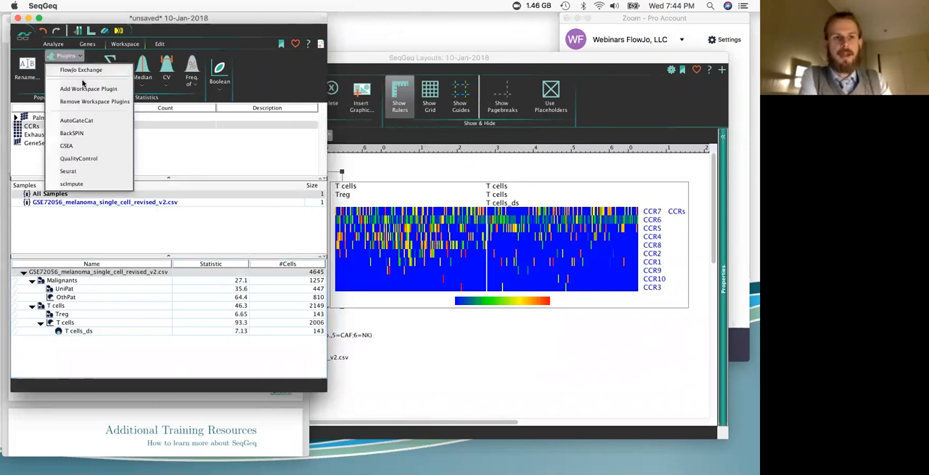
{"action": "left_click", "coordinate": [80, 120]}
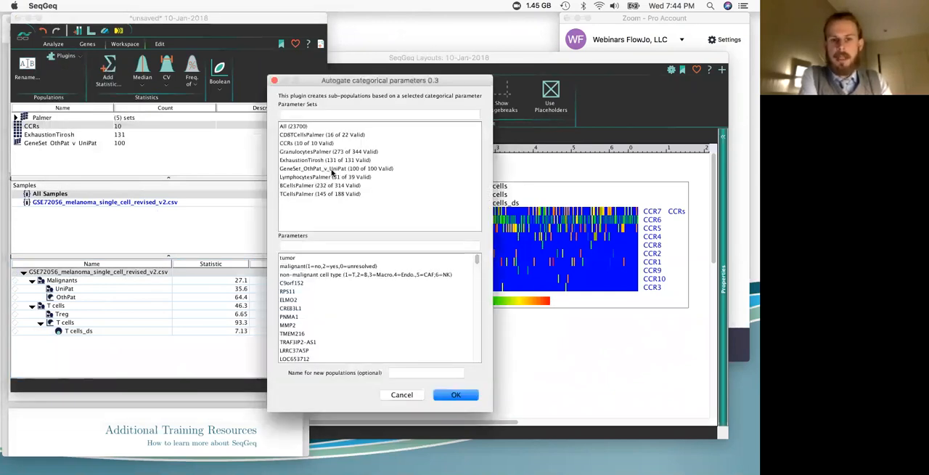
{"action": "left_click", "coordinate": [334, 258]}
{"action": "left_click", "coordinate": [445, 397]}
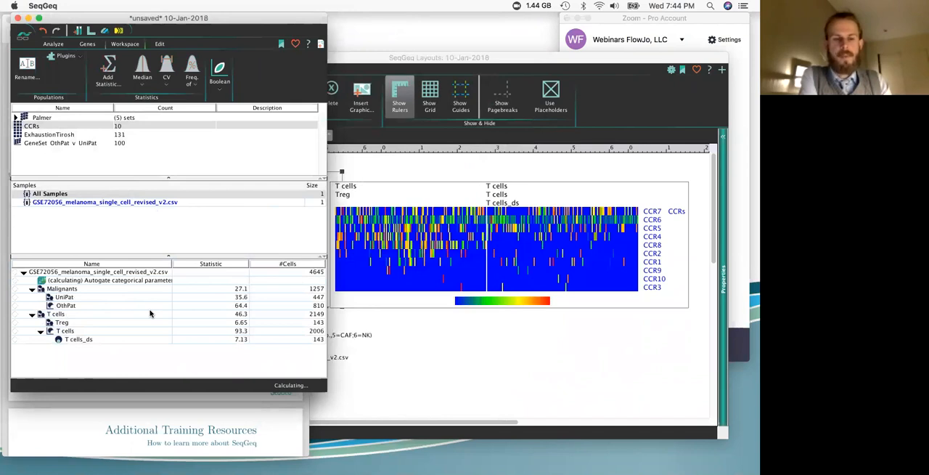
Step: Look through the individual tumor populations in the gating tree and inspect the cell plot of tumor 78
{"action": "scroll", "coordinate": [149, 312], "scroll_direction": "down", "scroll_amount": 3}
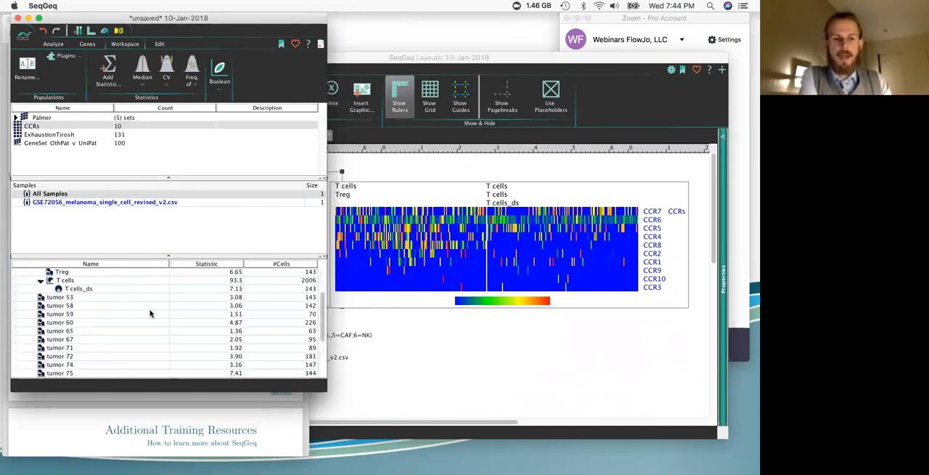
{"action": "left_click", "coordinate": [67, 298]}
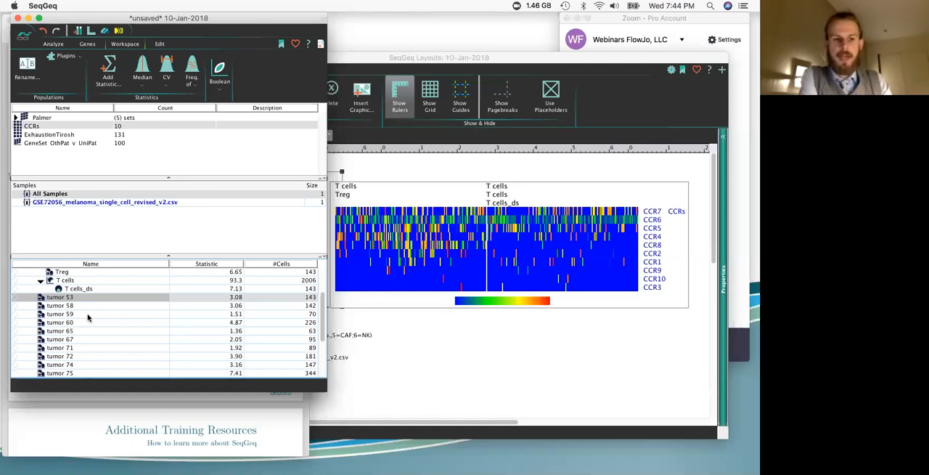
{"action": "left_click", "coordinate": [88, 317]}
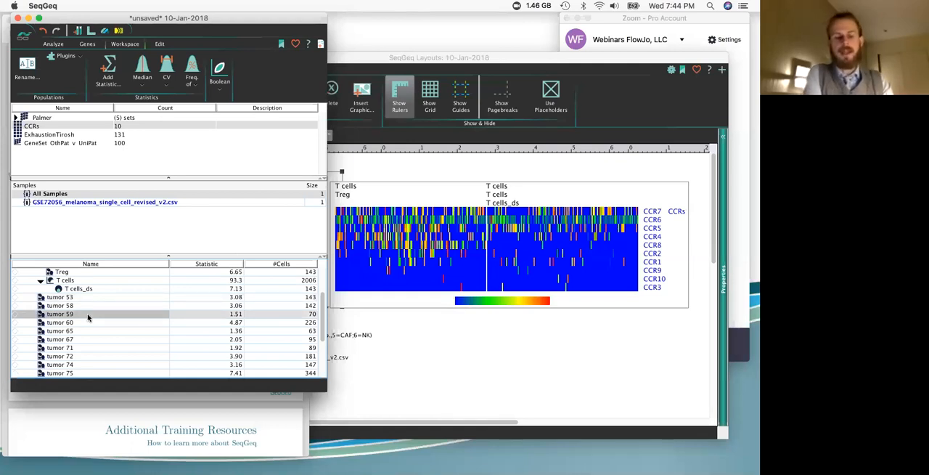
{"action": "scroll", "coordinate": [88, 316], "scroll_direction": "down", "scroll_amount": 5}
{"action": "scroll", "coordinate": [123, 306], "scroll_direction": "up", "scroll_amount": 10}
{"action": "scroll", "coordinate": [123, 305], "scroll_direction": "down", "scroll_amount": 10}
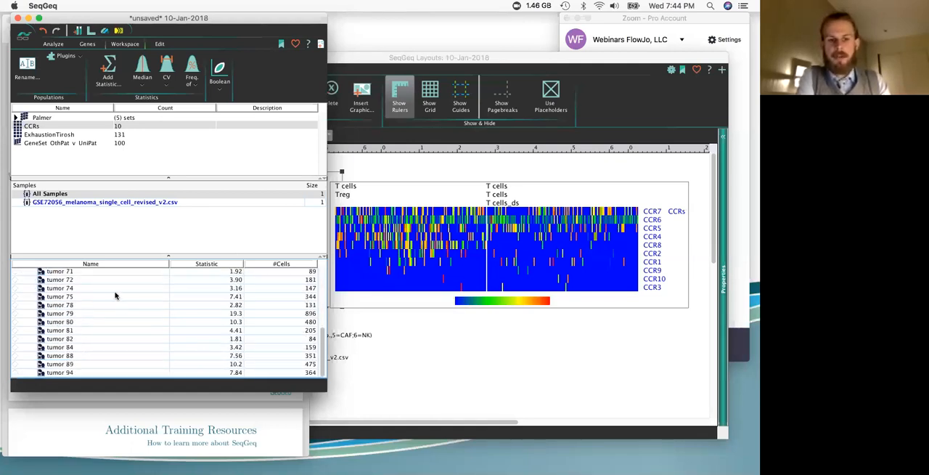
{"action": "double_click", "coordinate": [63, 306]}
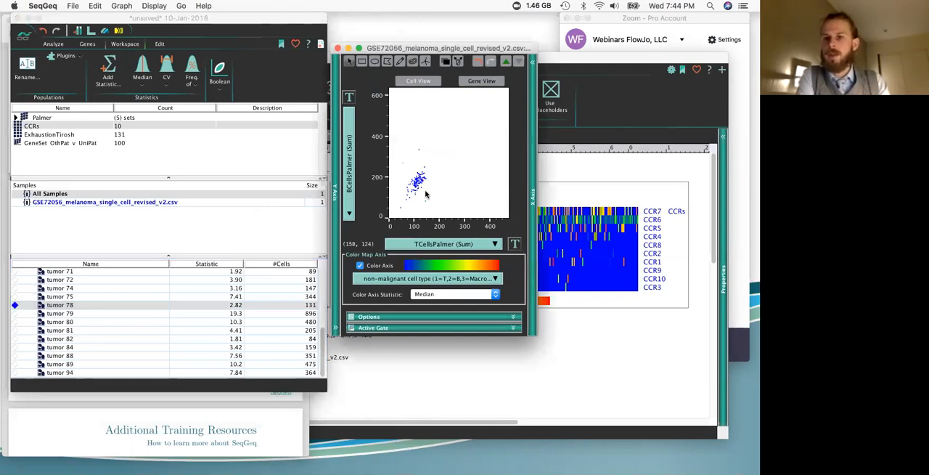
{"action": "left_click", "coordinate": [337, 49]}
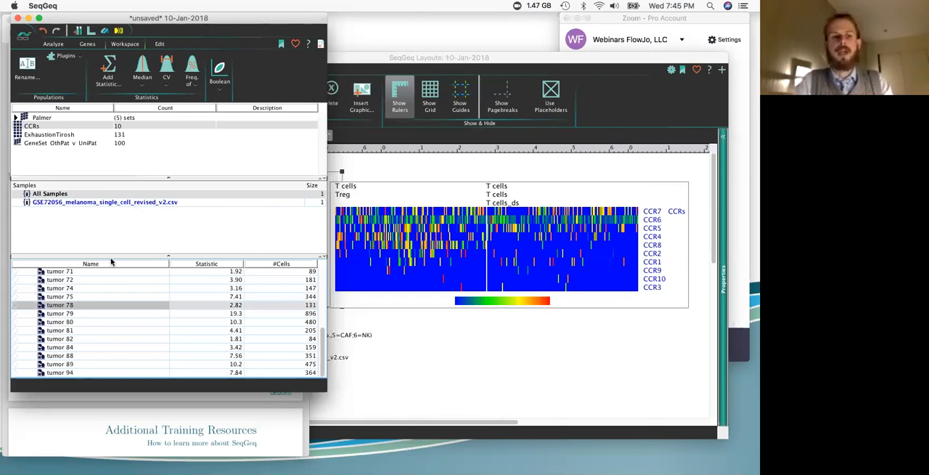
{"action": "scroll", "coordinate": [109, 308], "scroll_direction": "up", "scroll_amount": 10}
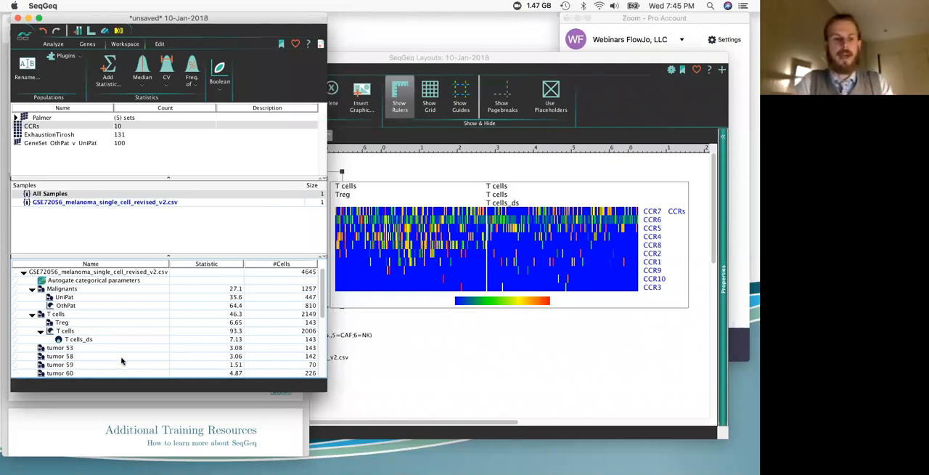
Step: Review the export and concatenate options for the Treg population, and close them without exporting
{"action": "left_click", "coordinate": [85, 324]}
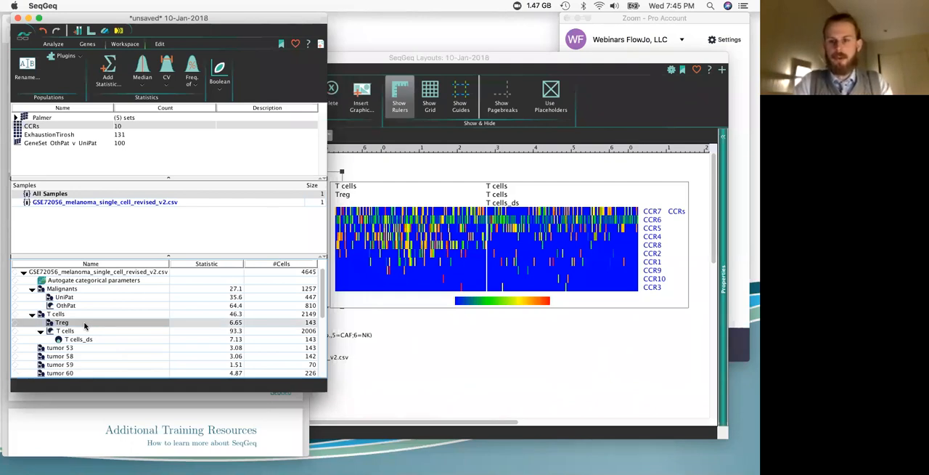
{"action": "right_click", "coordinate": [95, 326]}
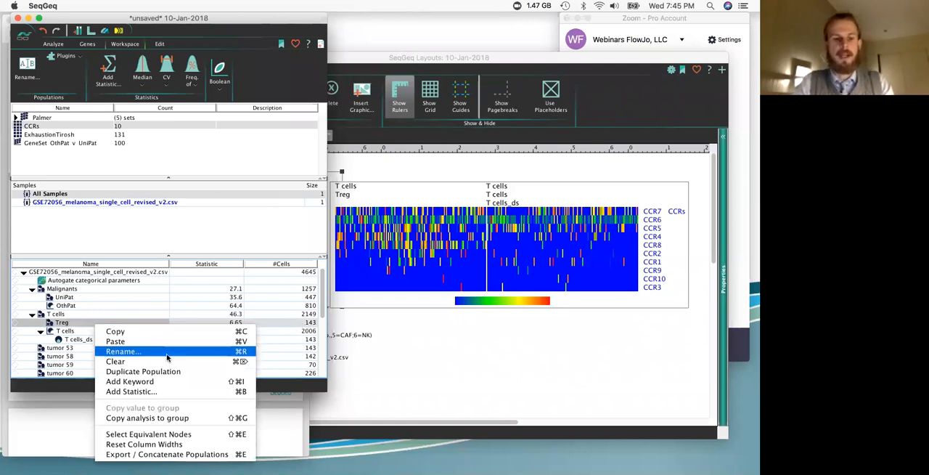
{"action": "left_click", "coordinate": [166, 455]}
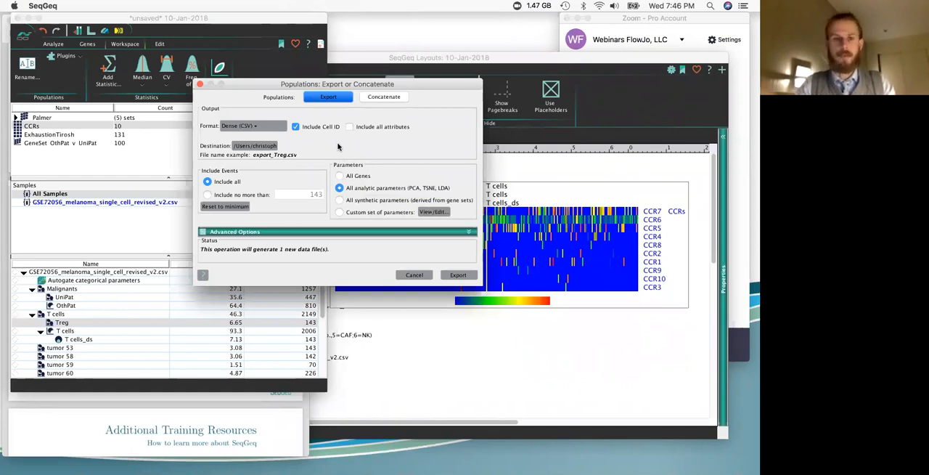
{"action": "left_click", "coordinate": [408, 275]}
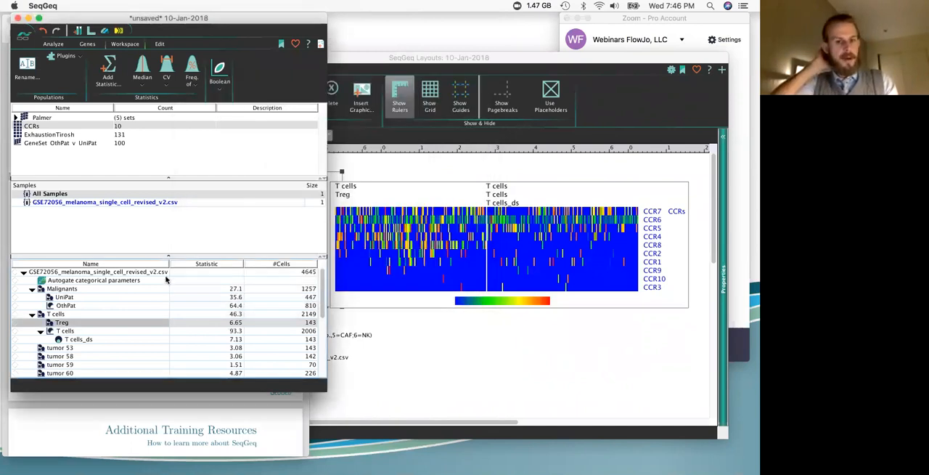
Step: Review the Save your Workspace slide in Preview and the workspace saving options in SeqGeq, and bring the SeqGeq layout forward
{"action": "left_click", "coordinate": [158, 411]}
{"action": "scroll", "coordinate": [174, 181], "scroll_direction": "down", "scroll_amount": 5}
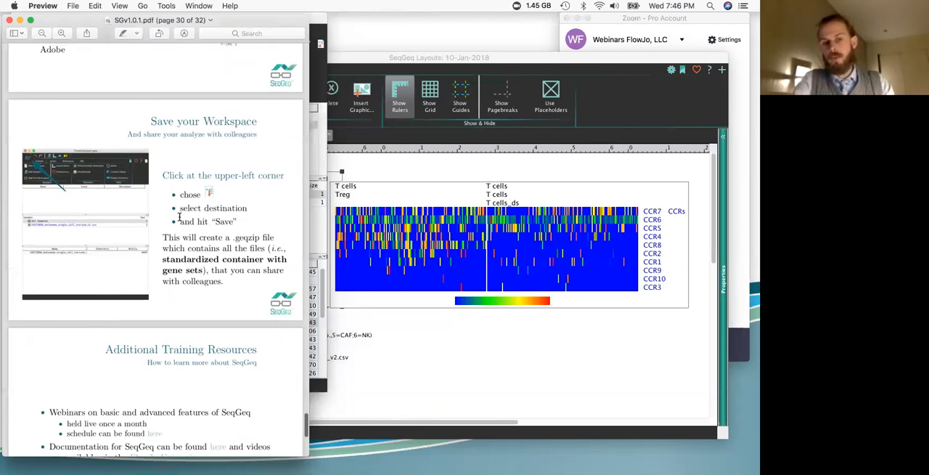
{"action": "left_click", "coordinate": [314, 233]}
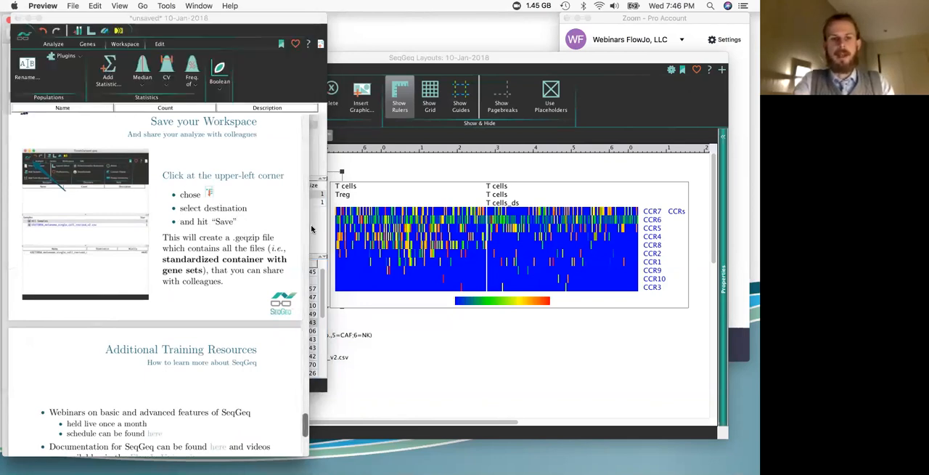
{"action": "left_click", "coordinate": [26, 38]}
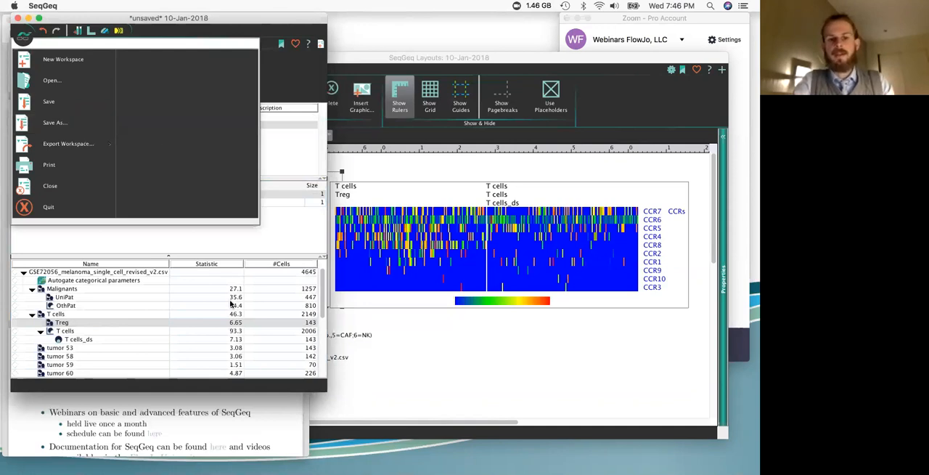
{"action": "left_click", "coordinate": [218, 421]}
{"action": "scroll", "coordinate": [186, 341], "scroll_direction": "up", "scroll_amount": 2}
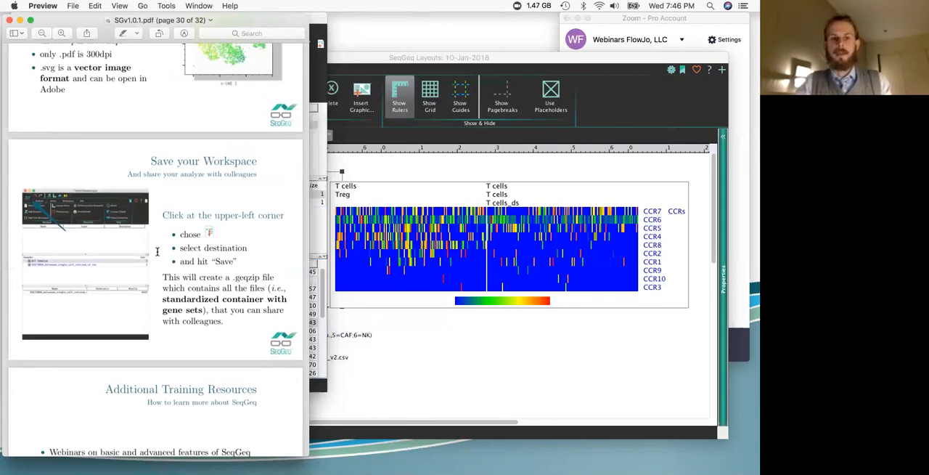
{"action": "left_click", "coordinate": [387, 341]}
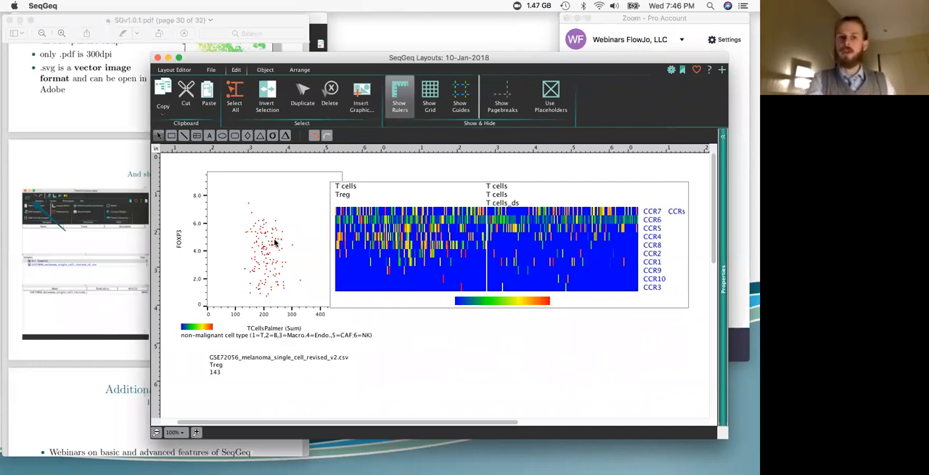
Step: Switch to Preview, review the Additional Training Resources and More Questions slides, and bring the Zoom window forward
{"action": "left_click", "coordinate": [138, 222]}
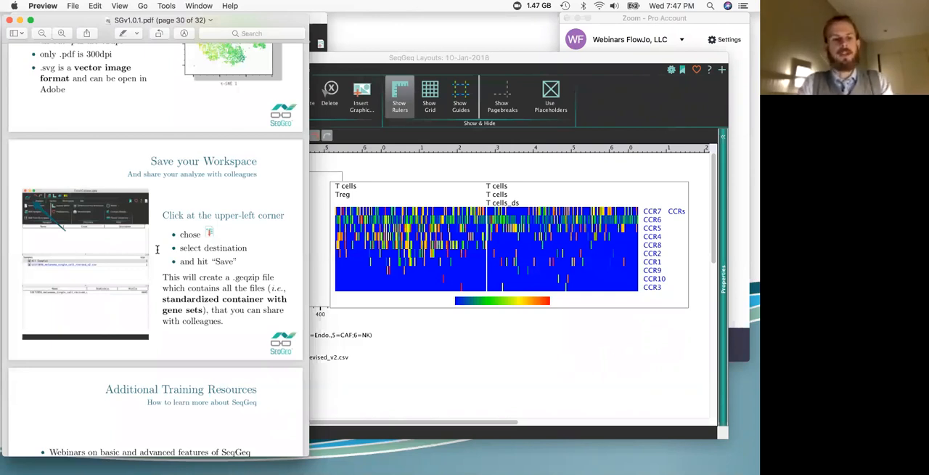
{"action": "scroll", "coordinate": [157, 249], "scroll_direction": "down", "scroll_amount": 6}
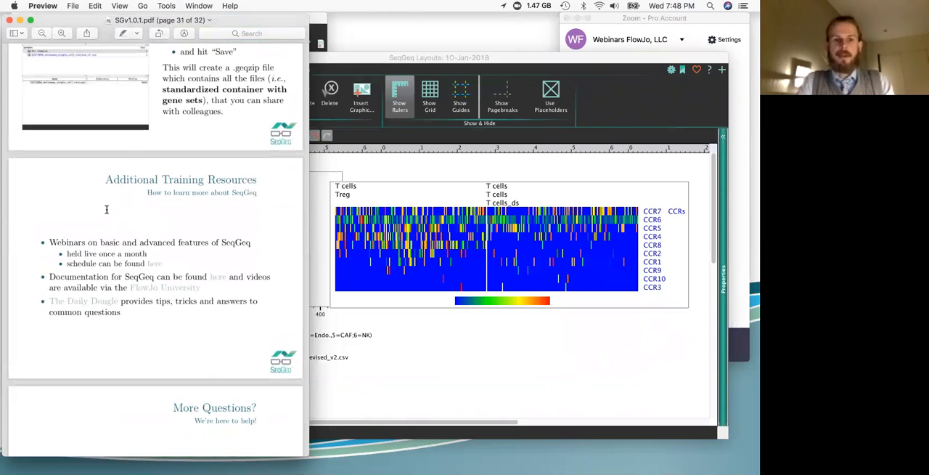
{"action": "scroll", "coordinate": [130, 244], "scroll_direction": "down", "scroll_amount": 1}
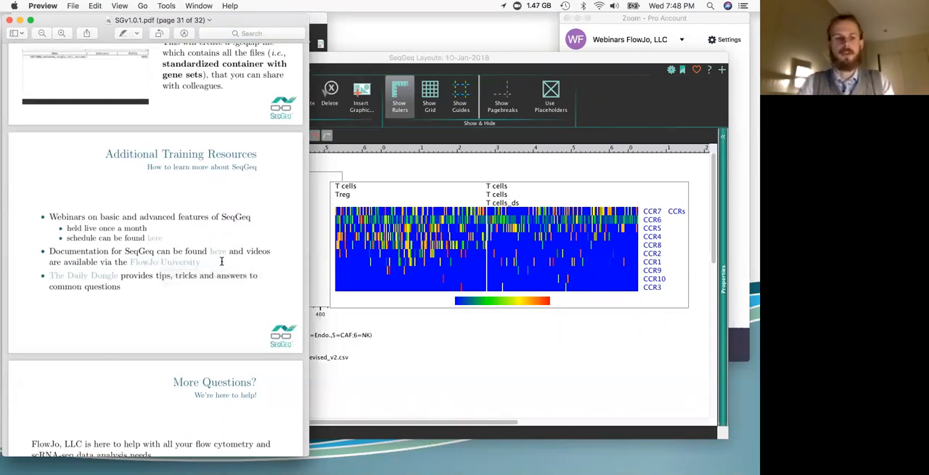
{"action": "scroll", "coordinate": [119, 271], "scroll_direction": "down", "scroll_amount": 2}
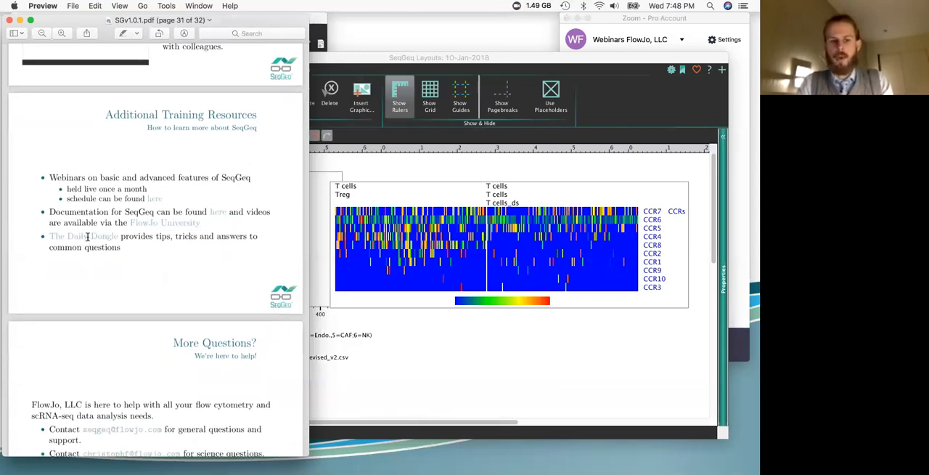
{"action": "scroll", "coordinate": [138, 265], "scroll_direction": "down", "scroll_amount": 5}
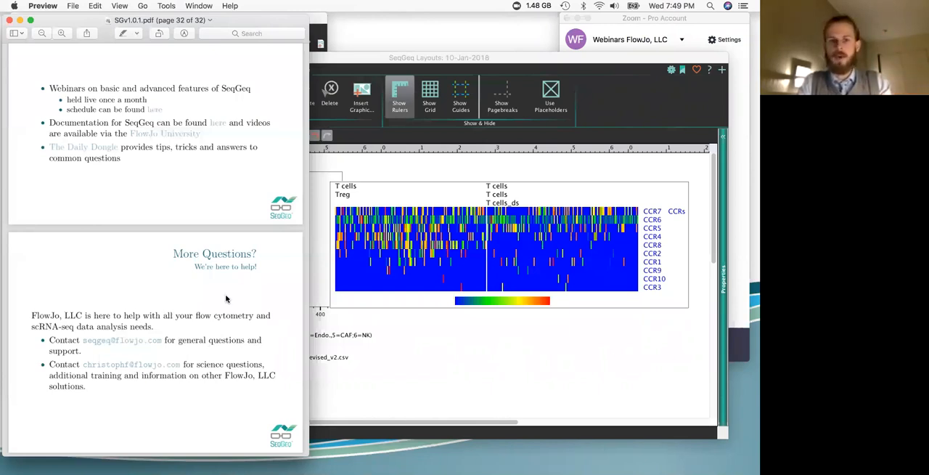
{"action": "left_click", "coordinate": [732, 186]}
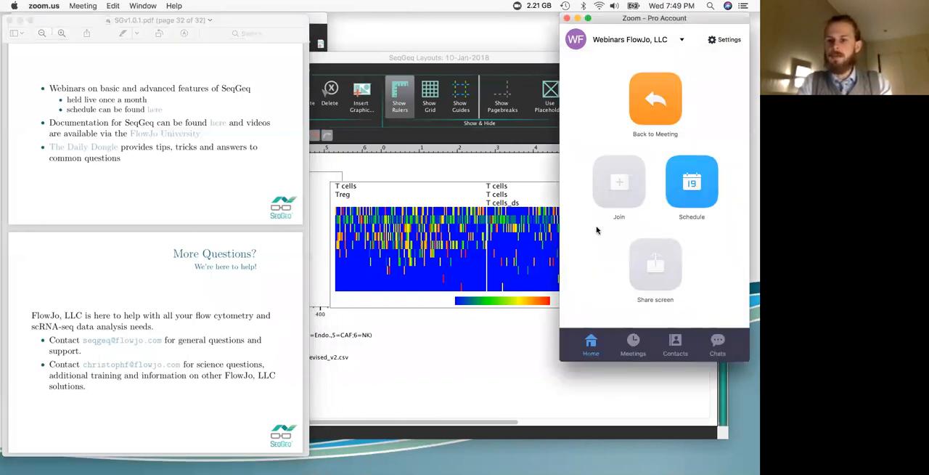